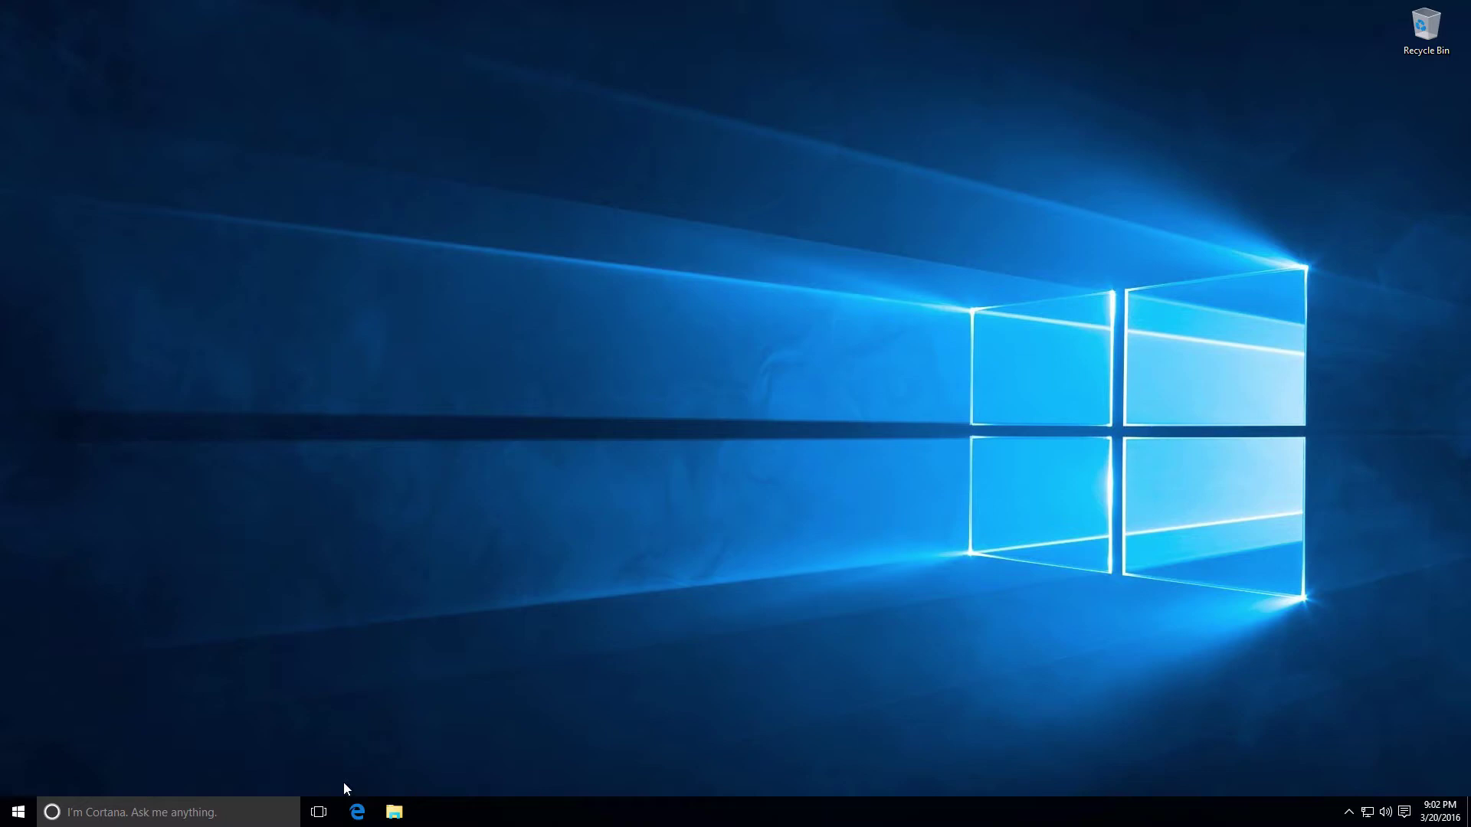
Launch Edge, search Bing for gpg, and open the GNU Privacy Guard official site
click(357, 820)
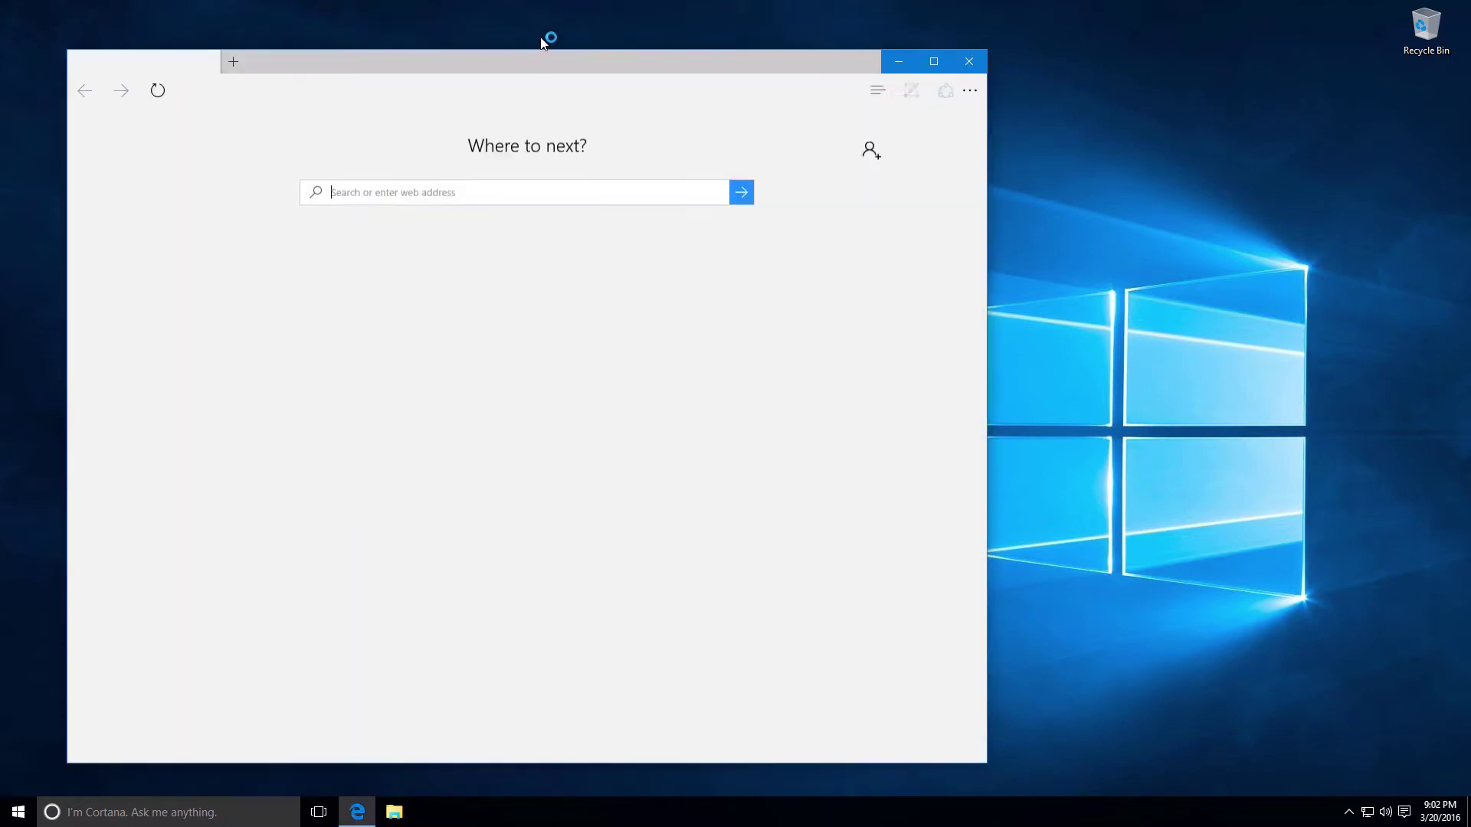
drag(540, 61, 762, 24)
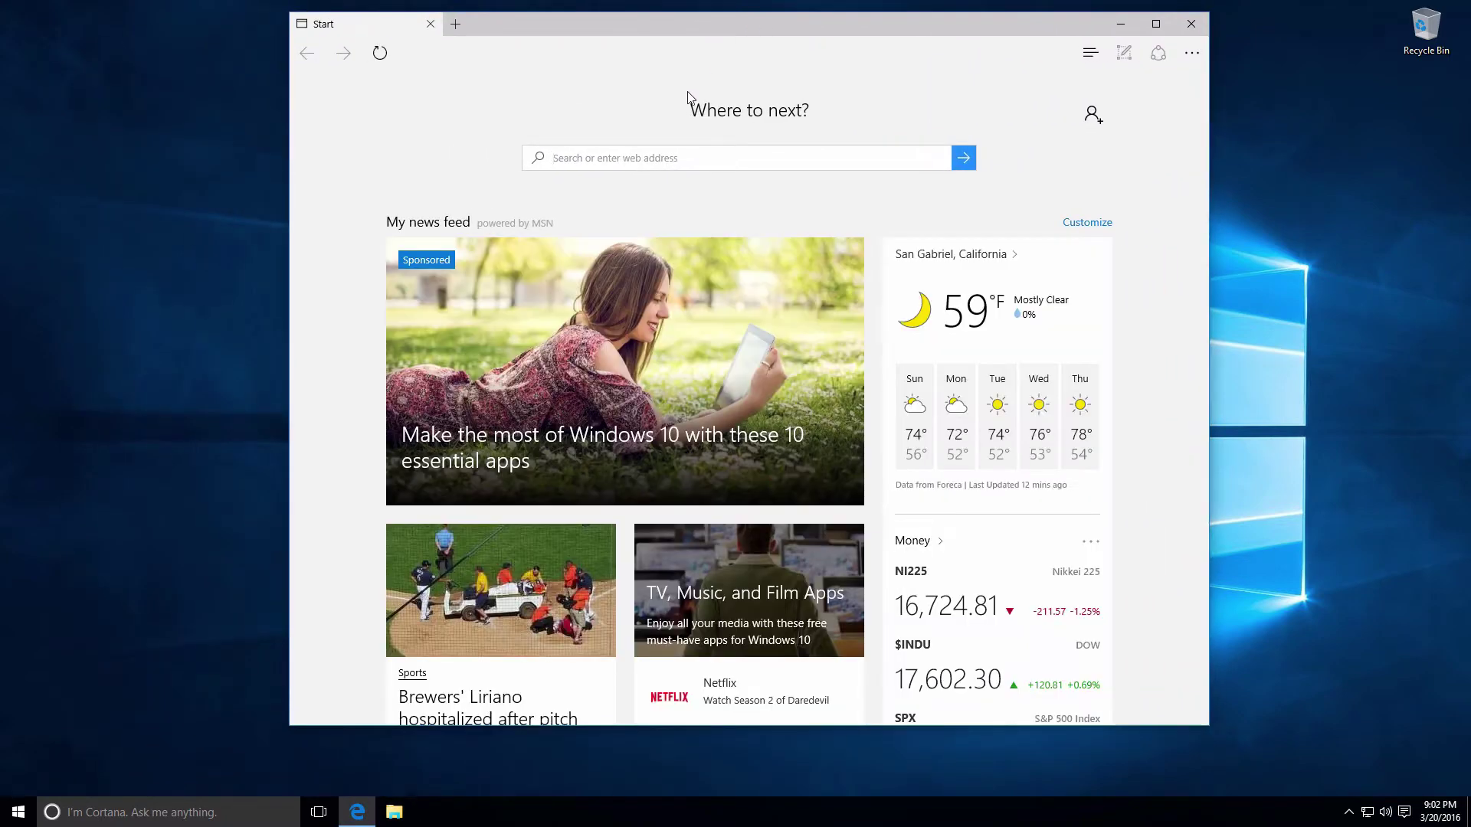
click(682, 156)
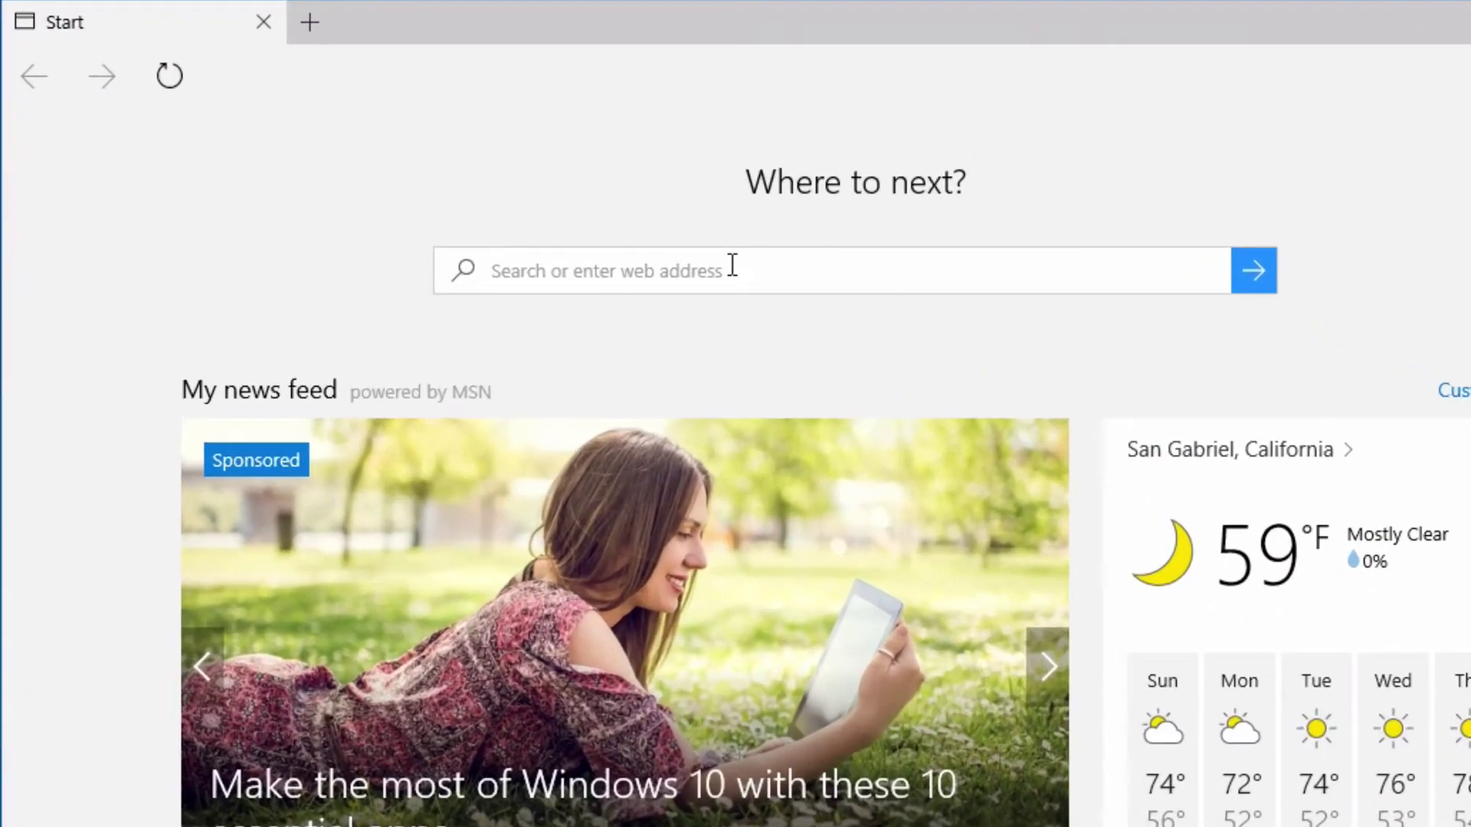
text(gpg)
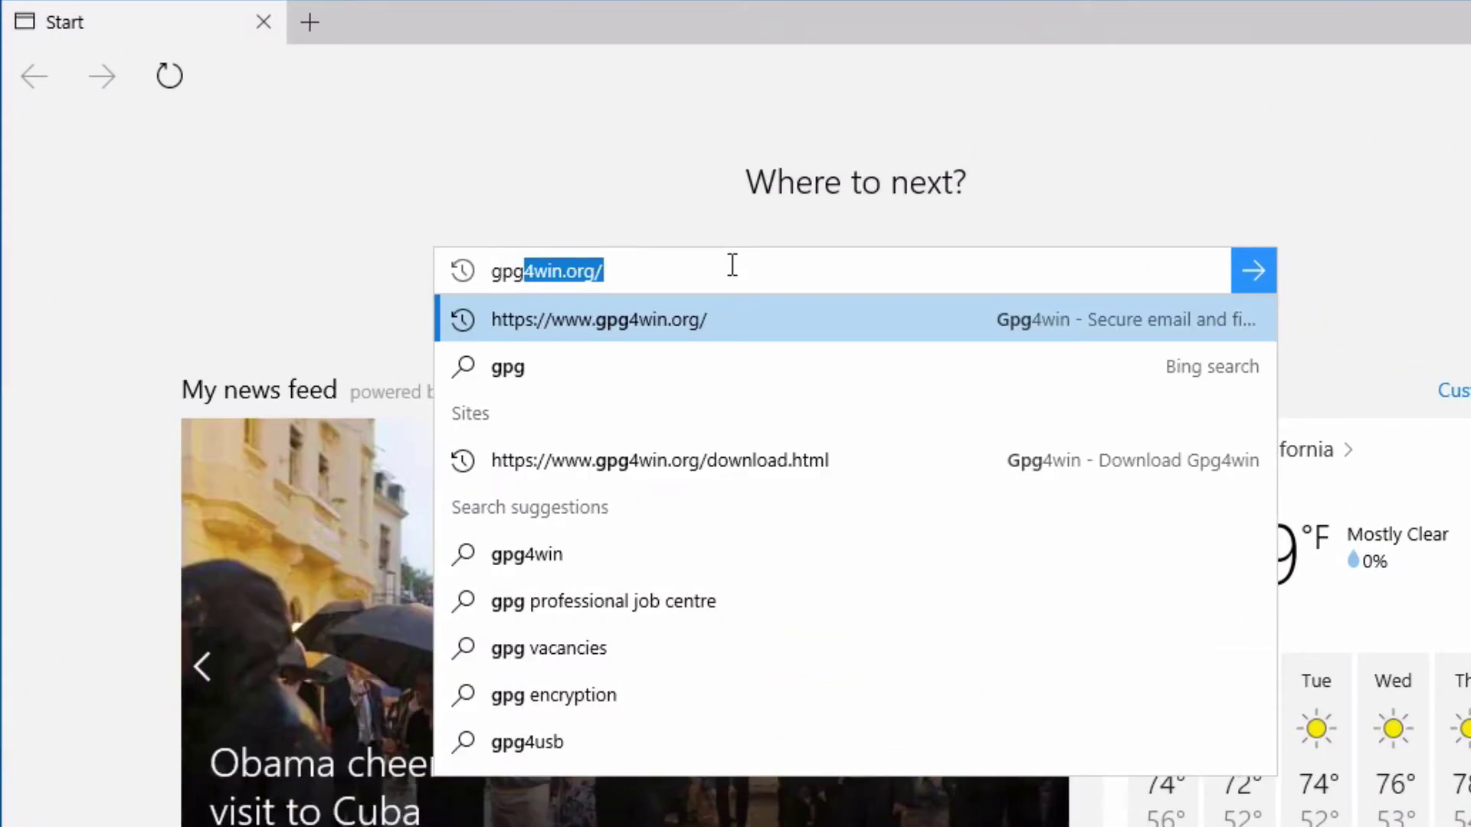
key(BackSpace)
key(Return)
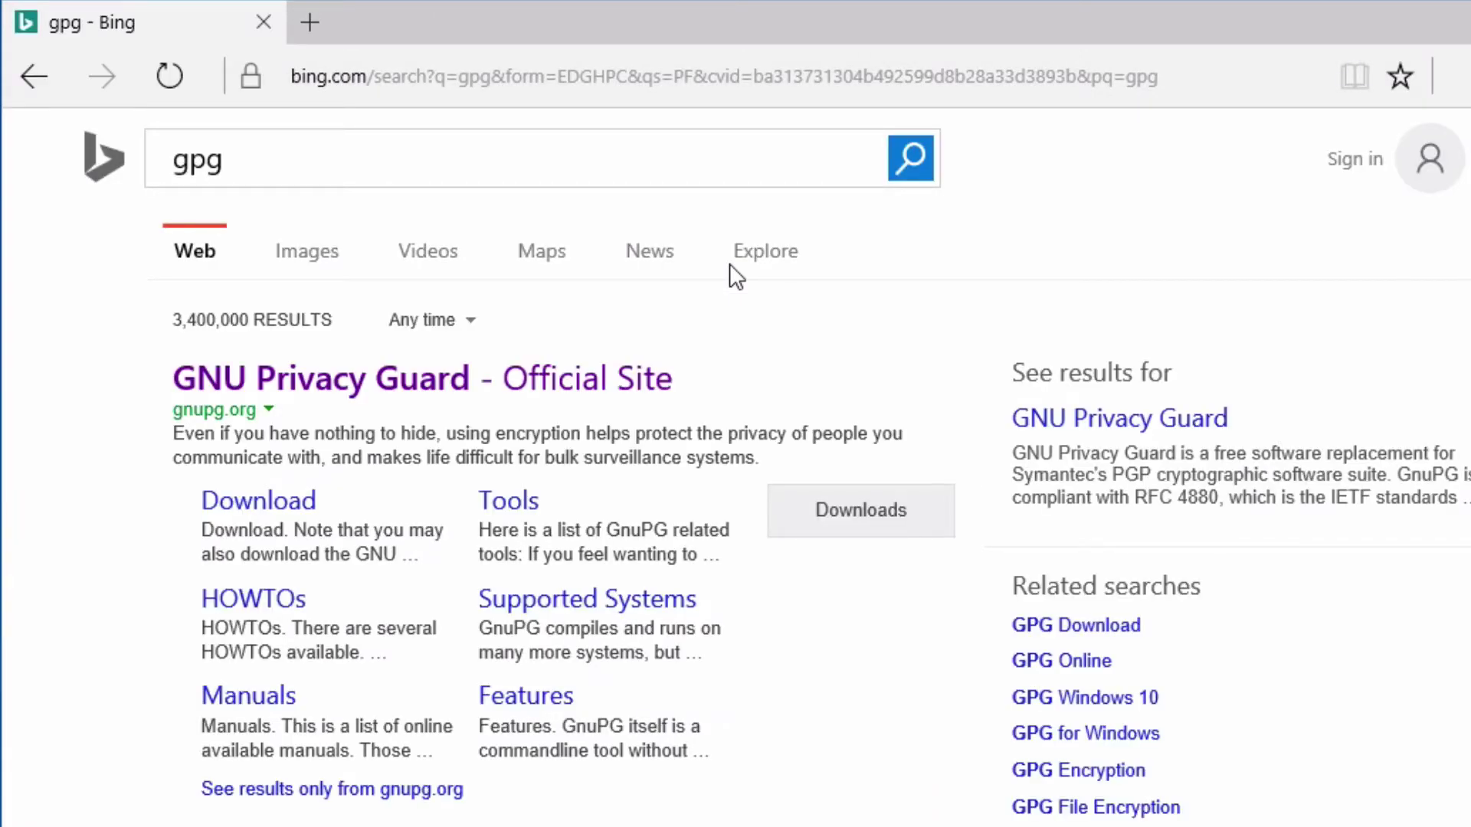
click(341, 383)
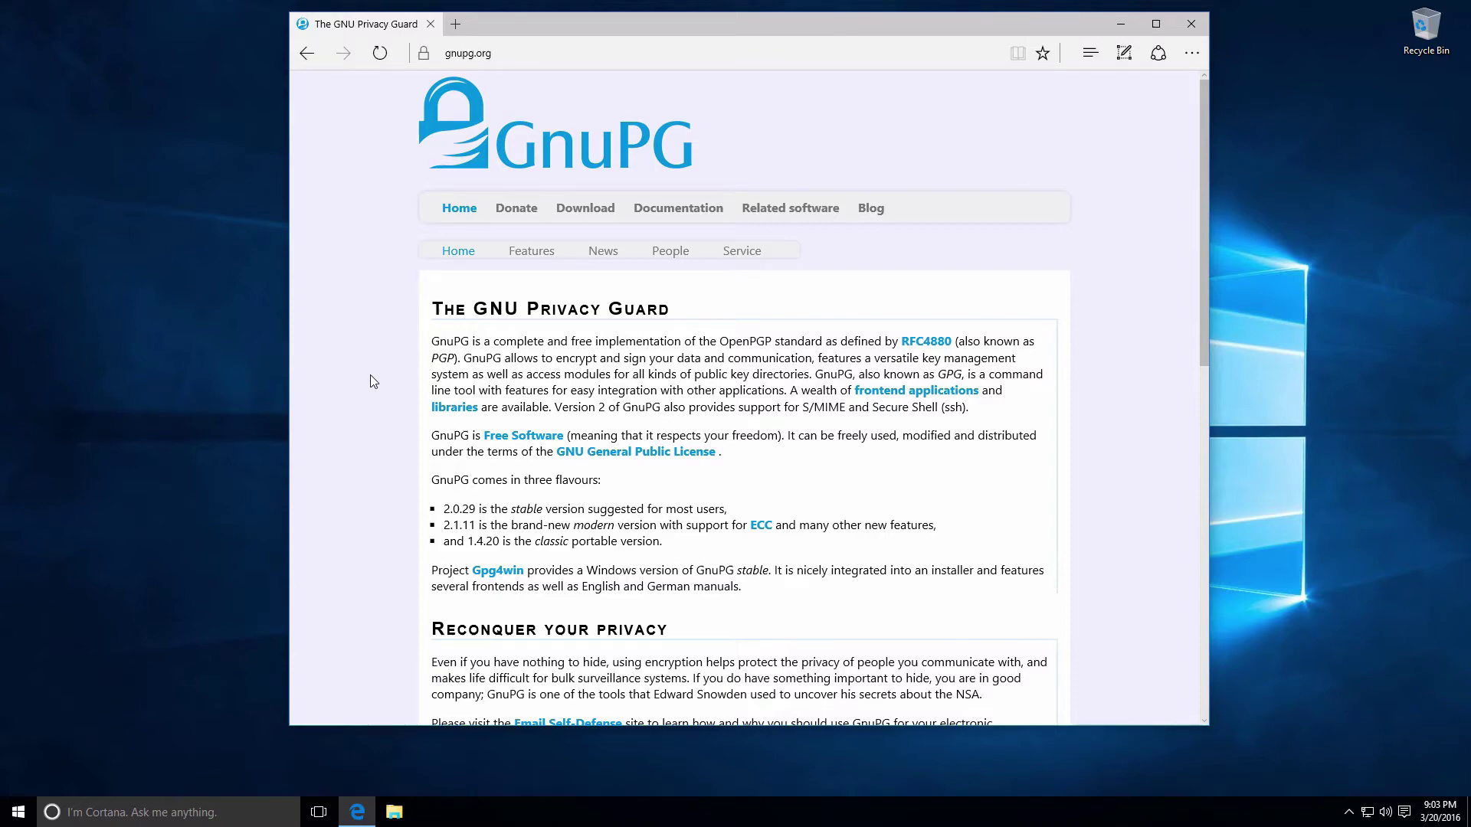
Browse the gnupg.org page and highlight the Project Gpg4win sentence
scroll(370, 385, down, 7)
scroll(369, 388, down, 3)
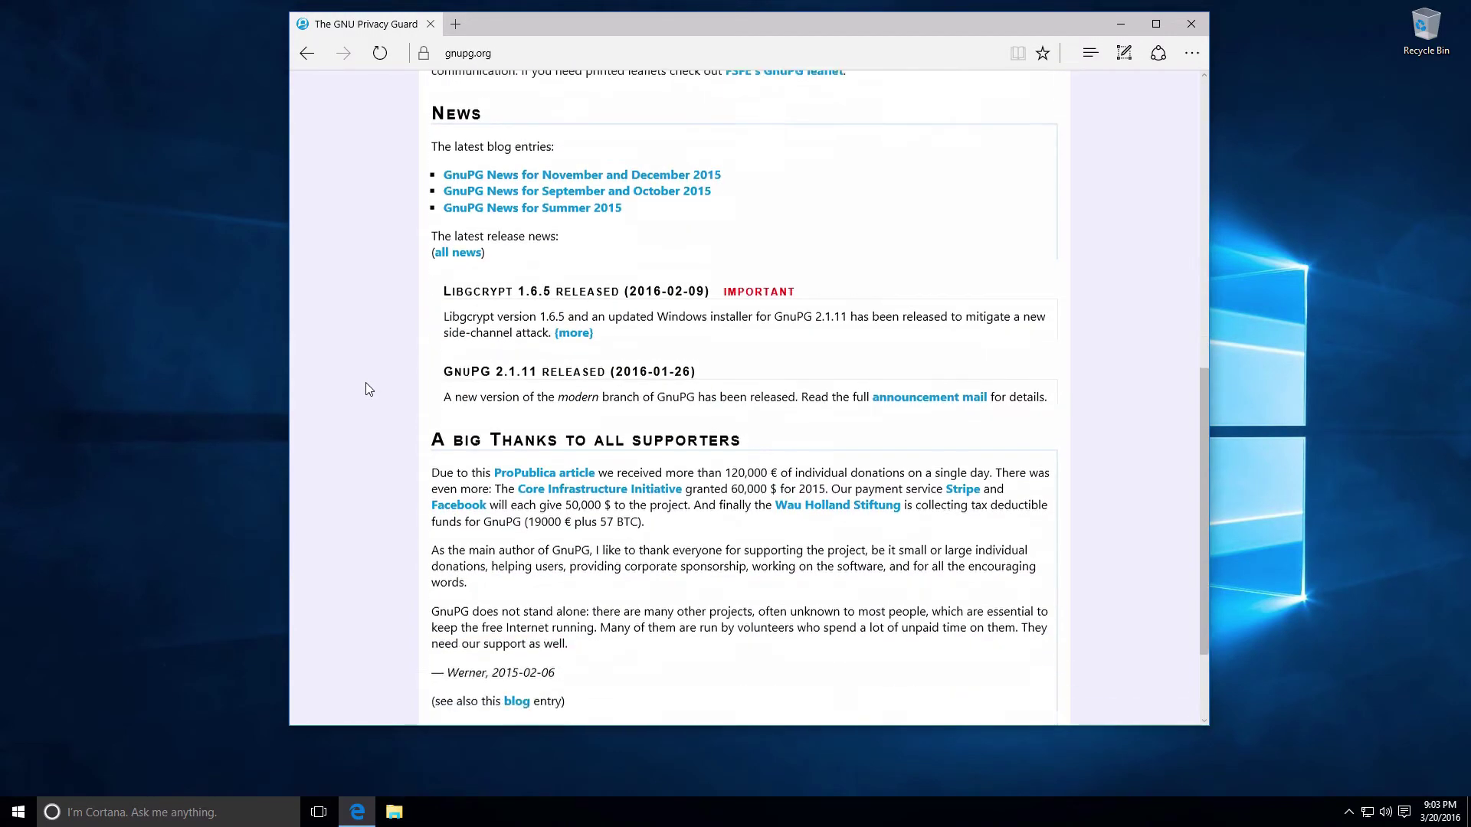
scroll(368, 389, up, 6)
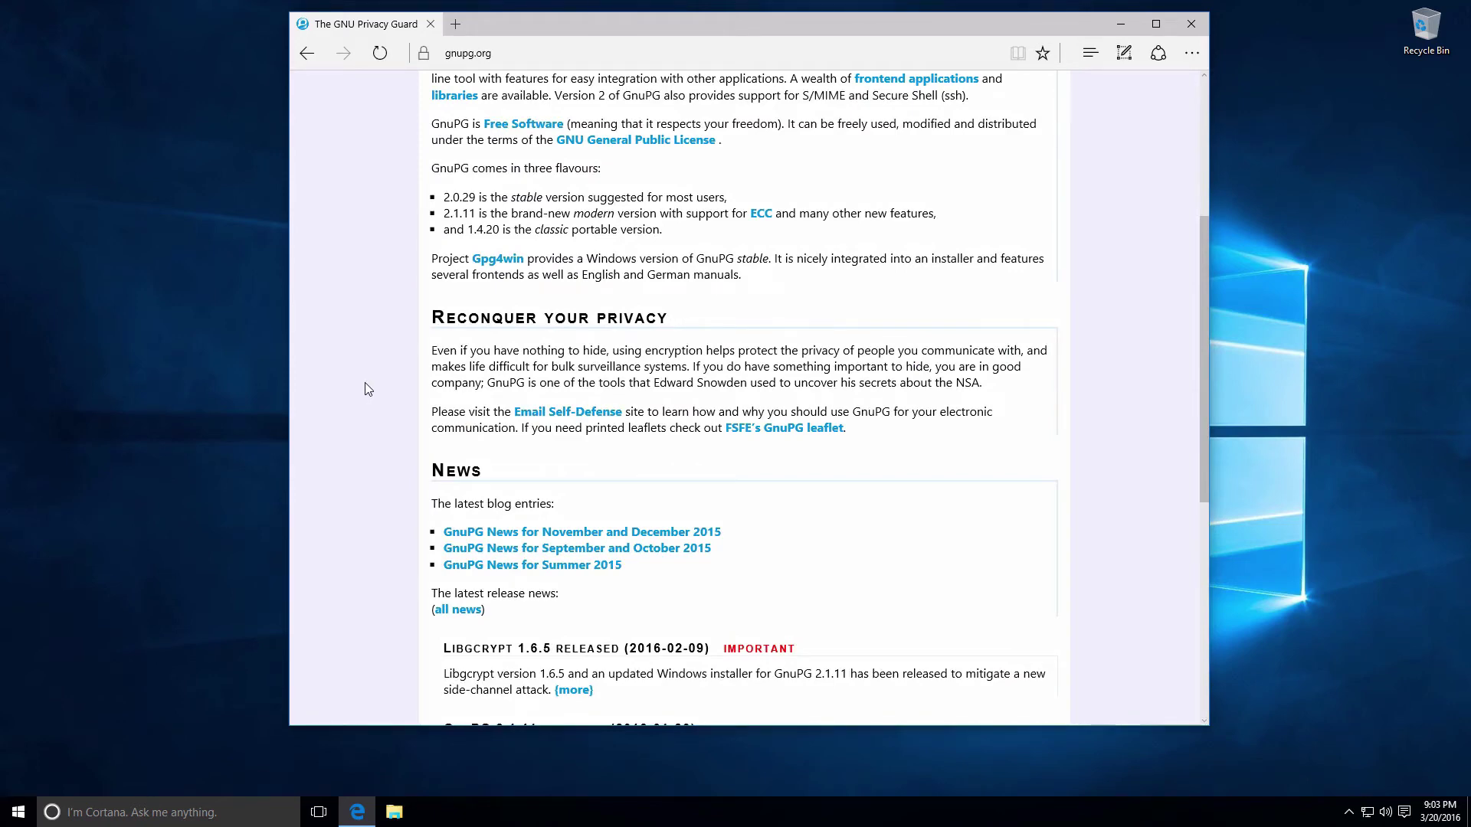
scroll(365, 383, up, 5)
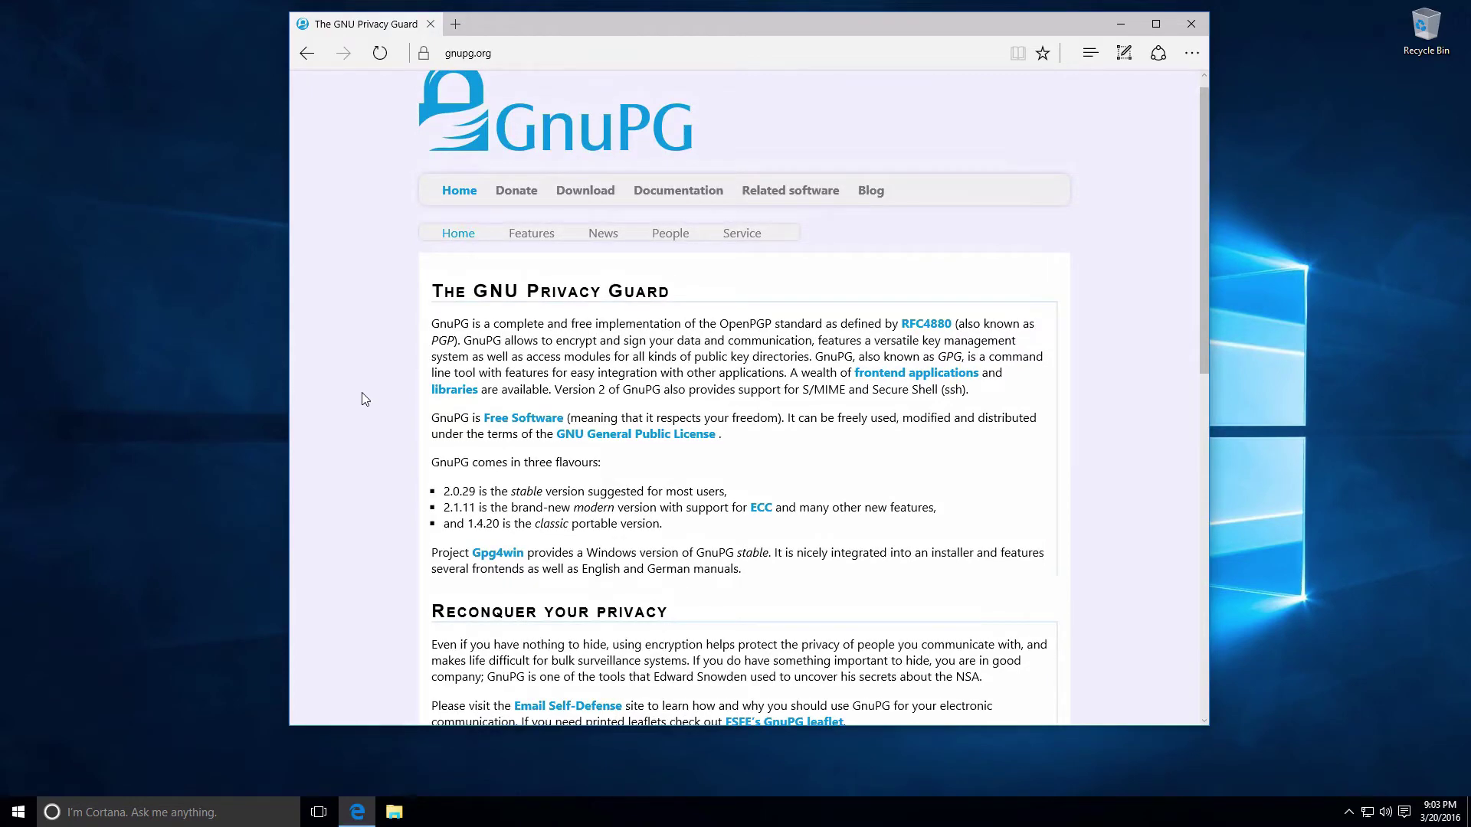
scroll(363, 398, down, 3)
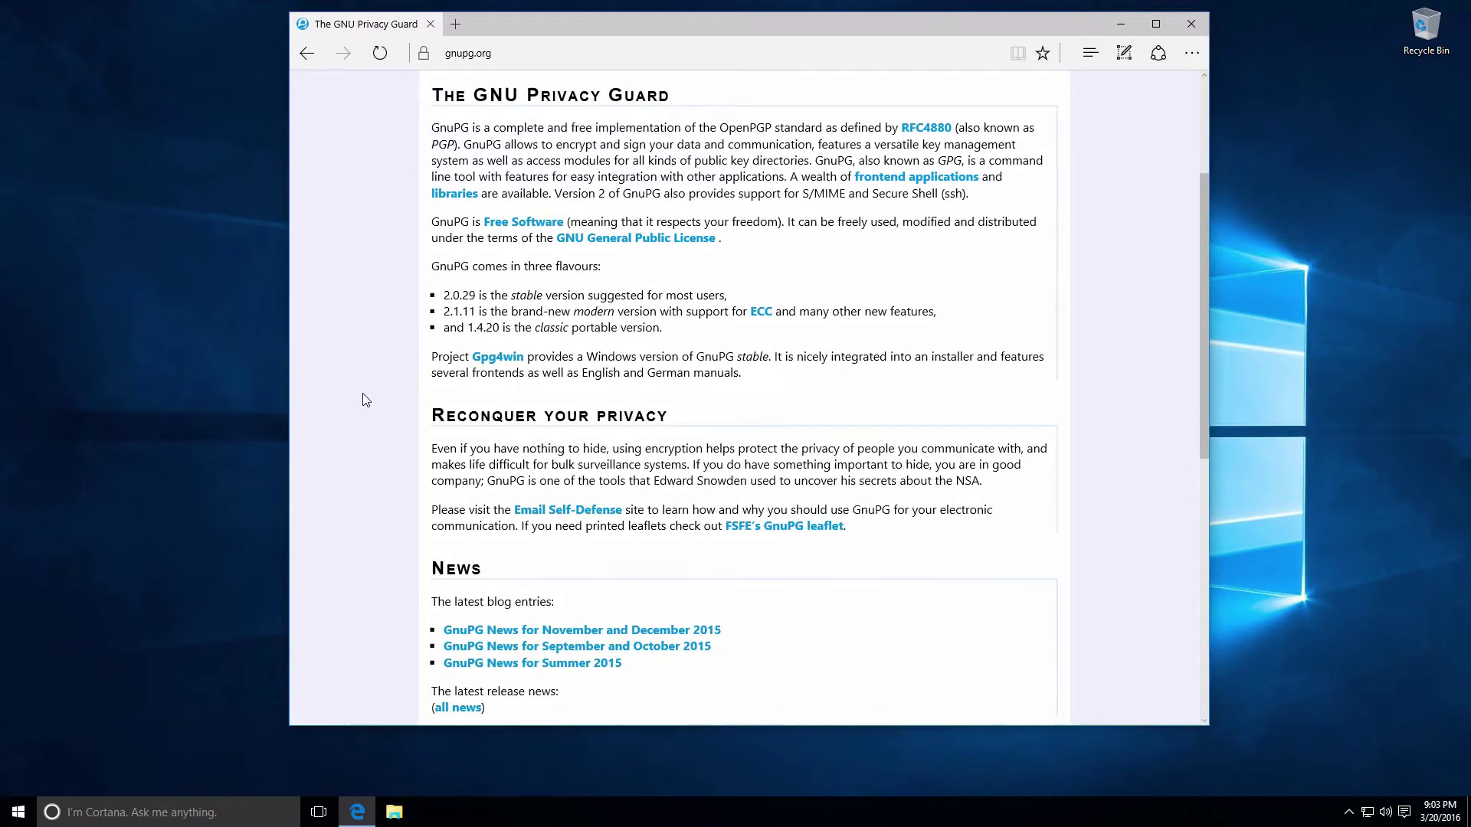
scroll(365, 399, down, 9)
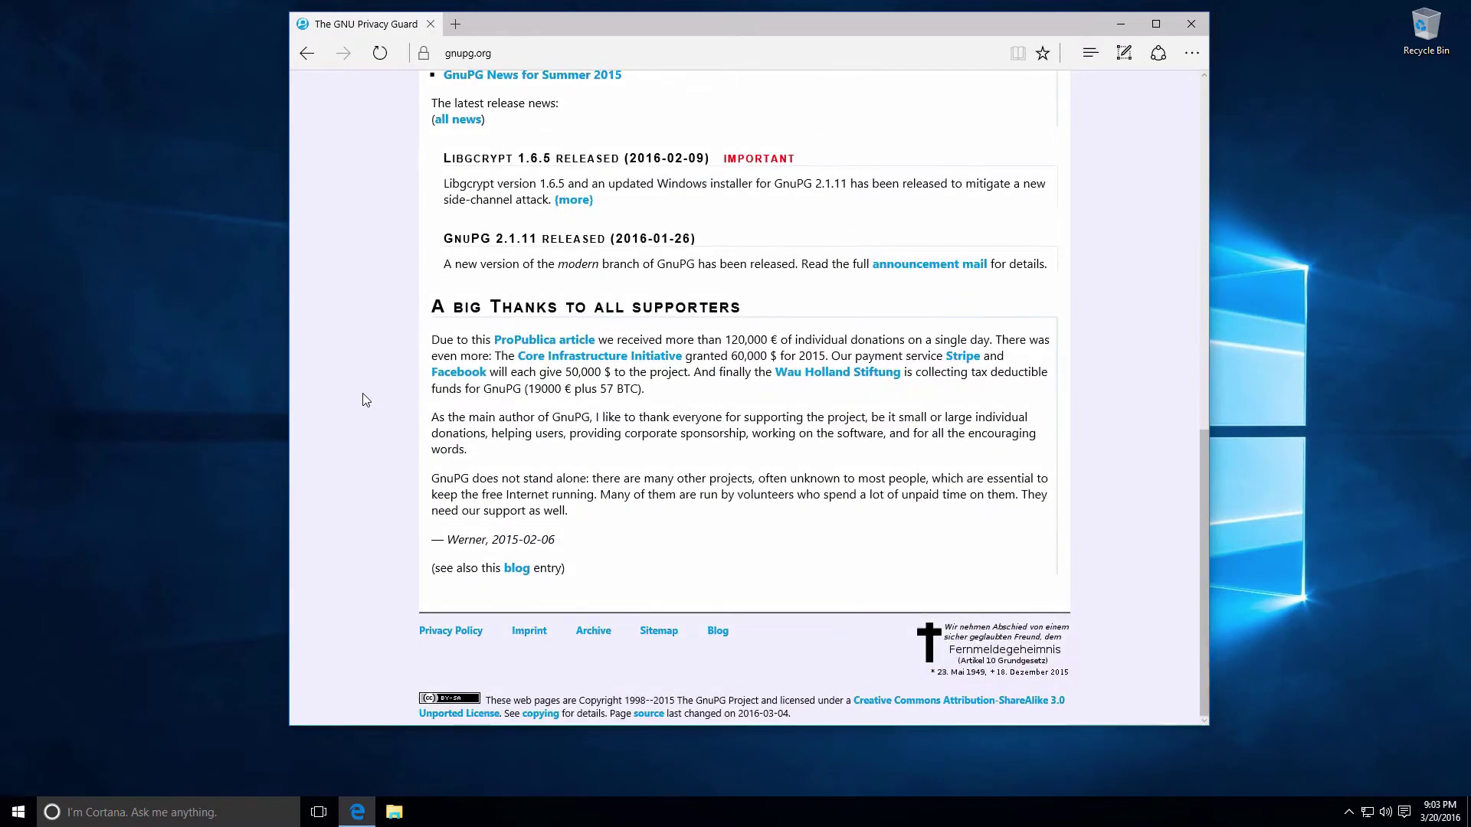
scroll(365, 399, up, 8)
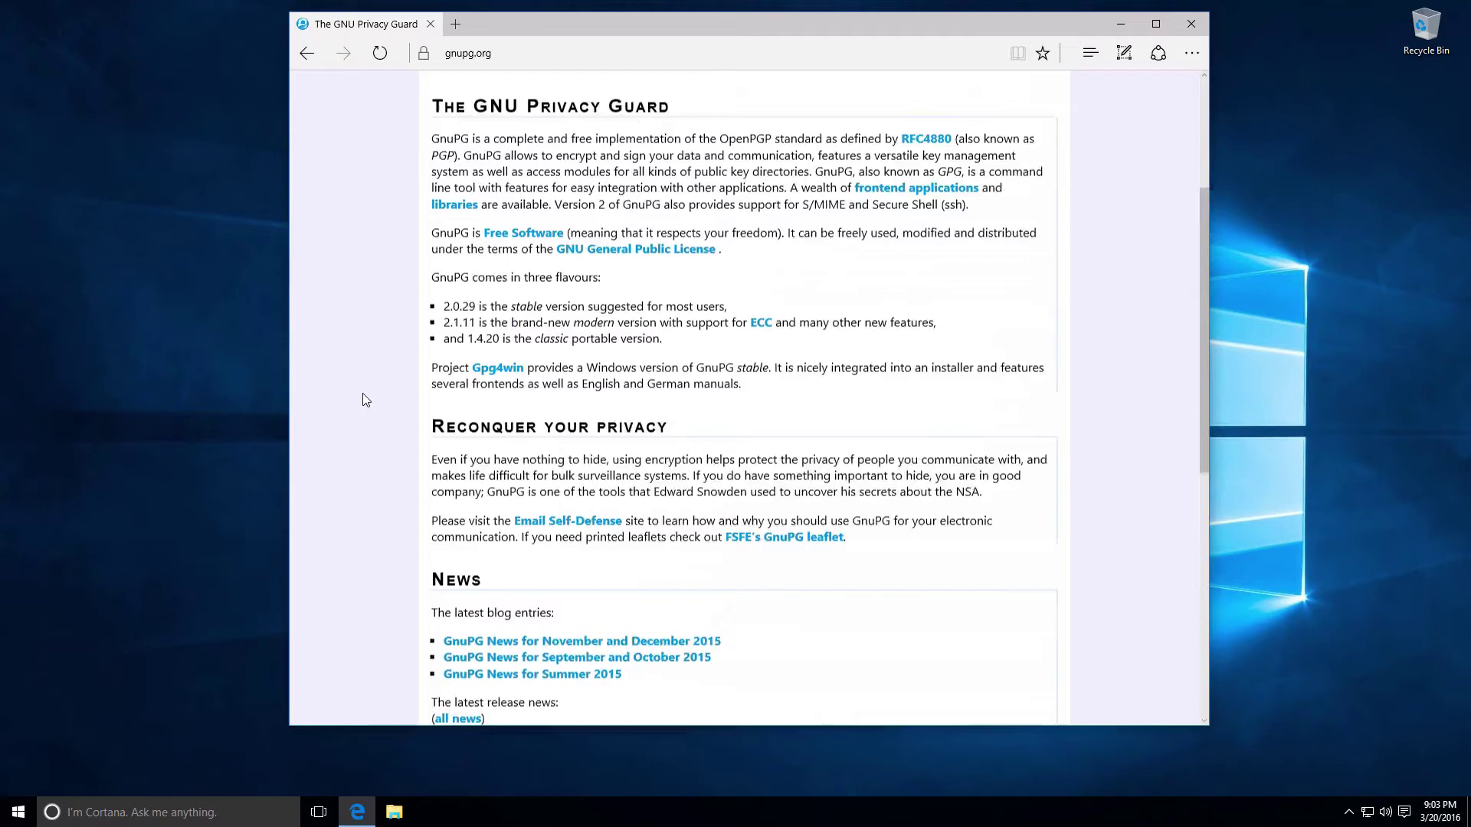
scroll(365, 399, up, 2)
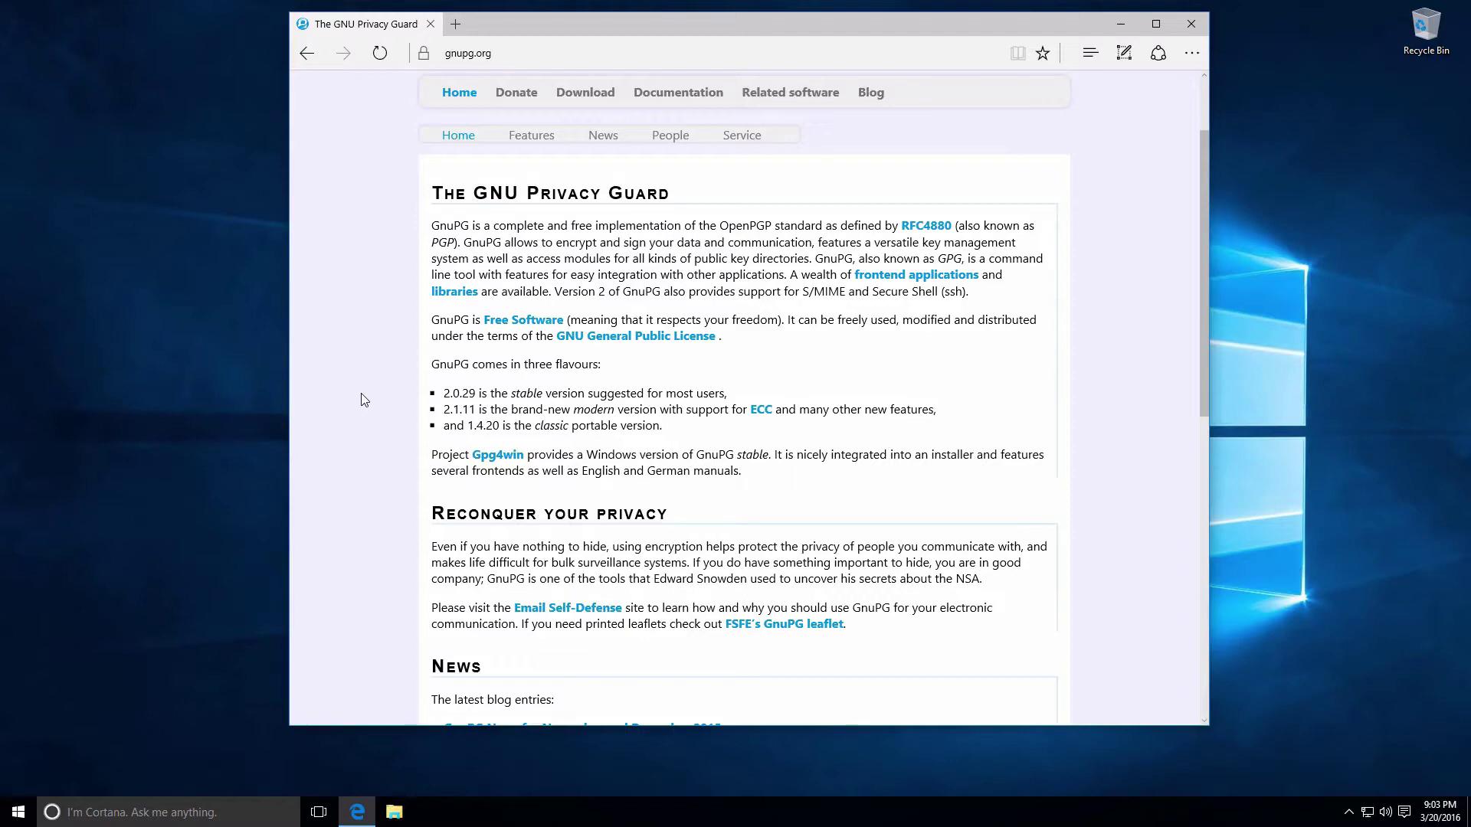
scroll(611, 410, down, 4)
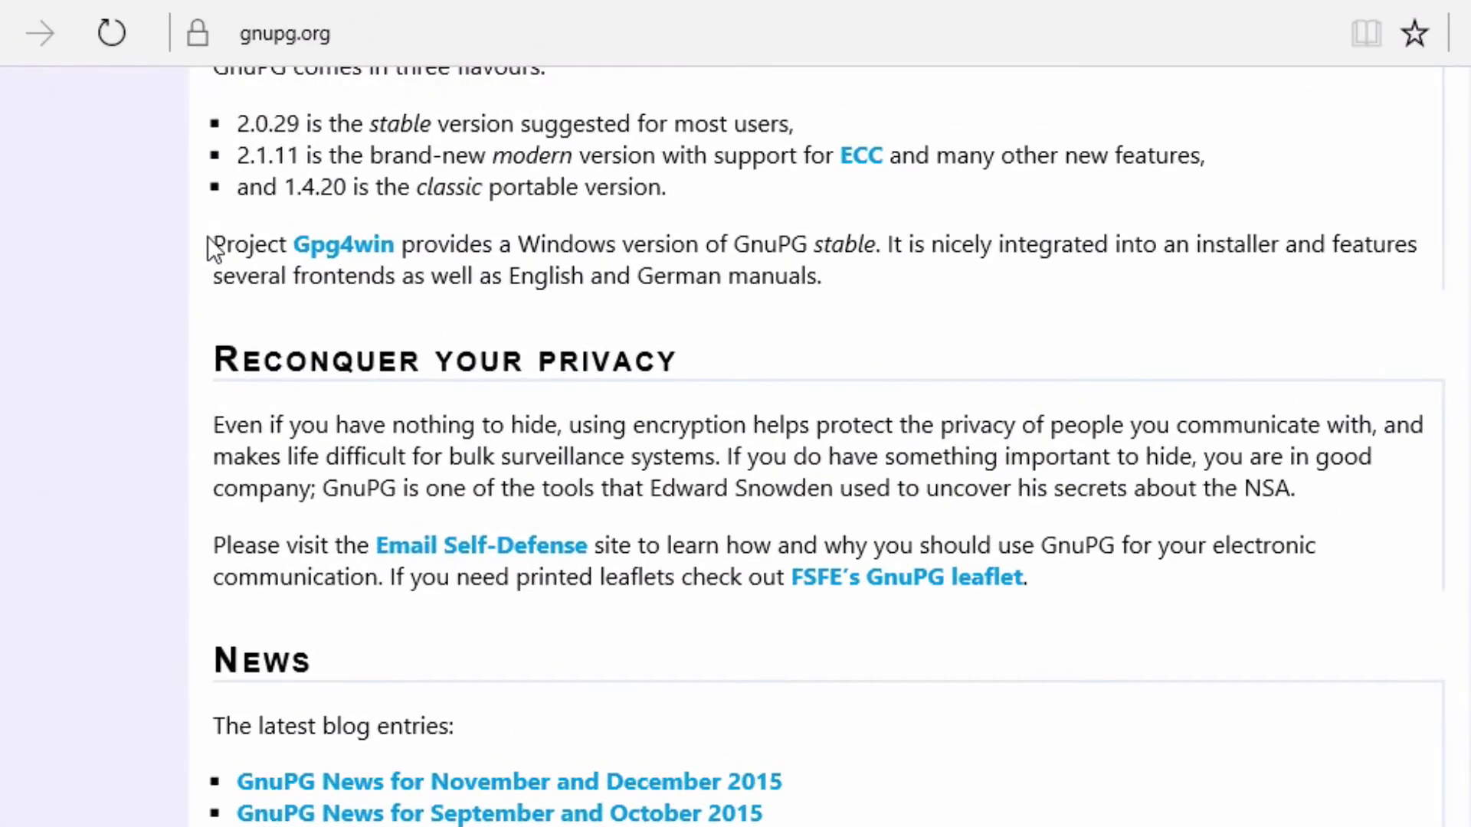
drag(429, 158, 510, 162)
drag(362, 243, 474, 243)
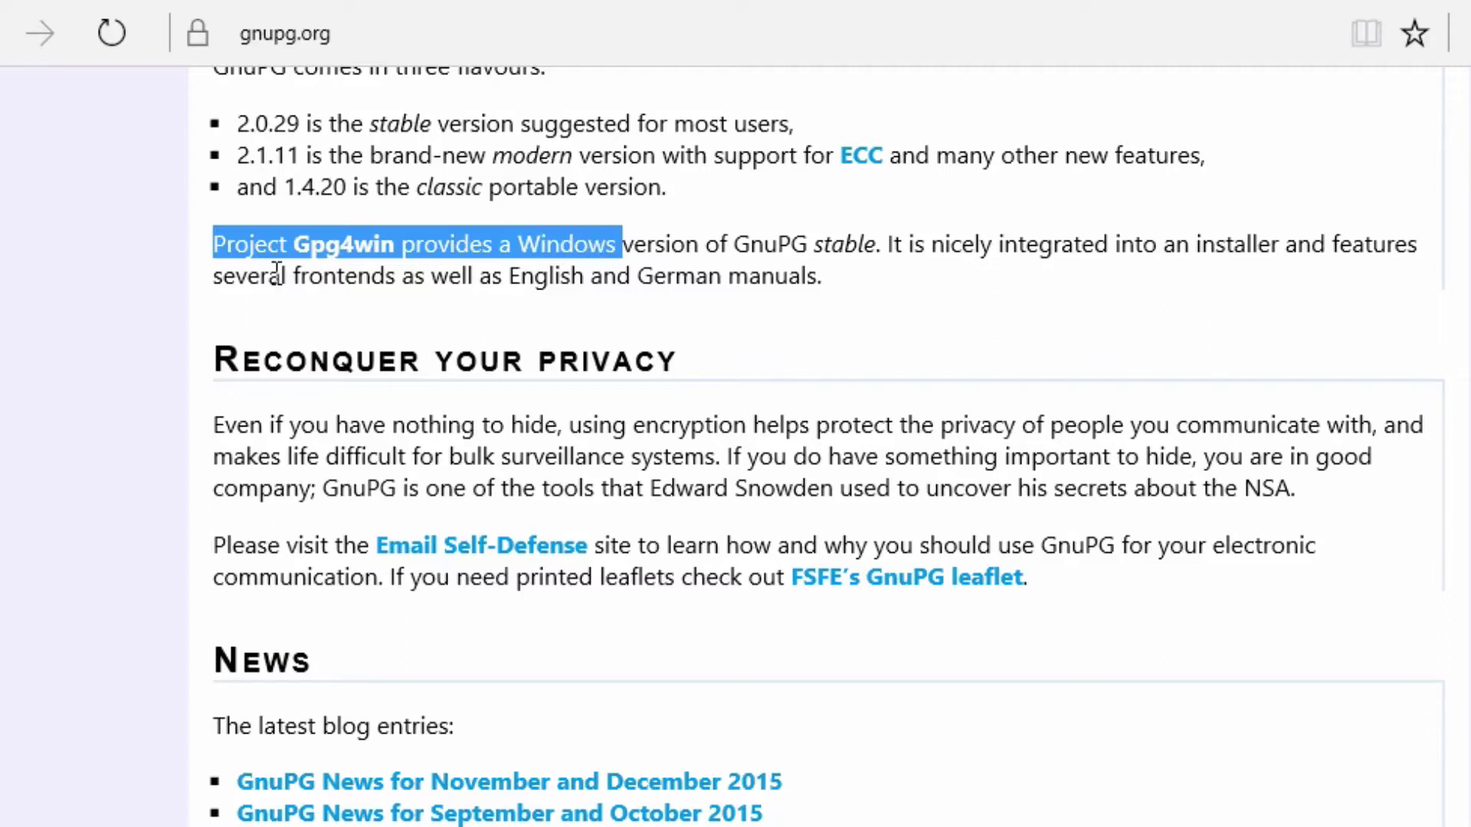
click(405, 261)
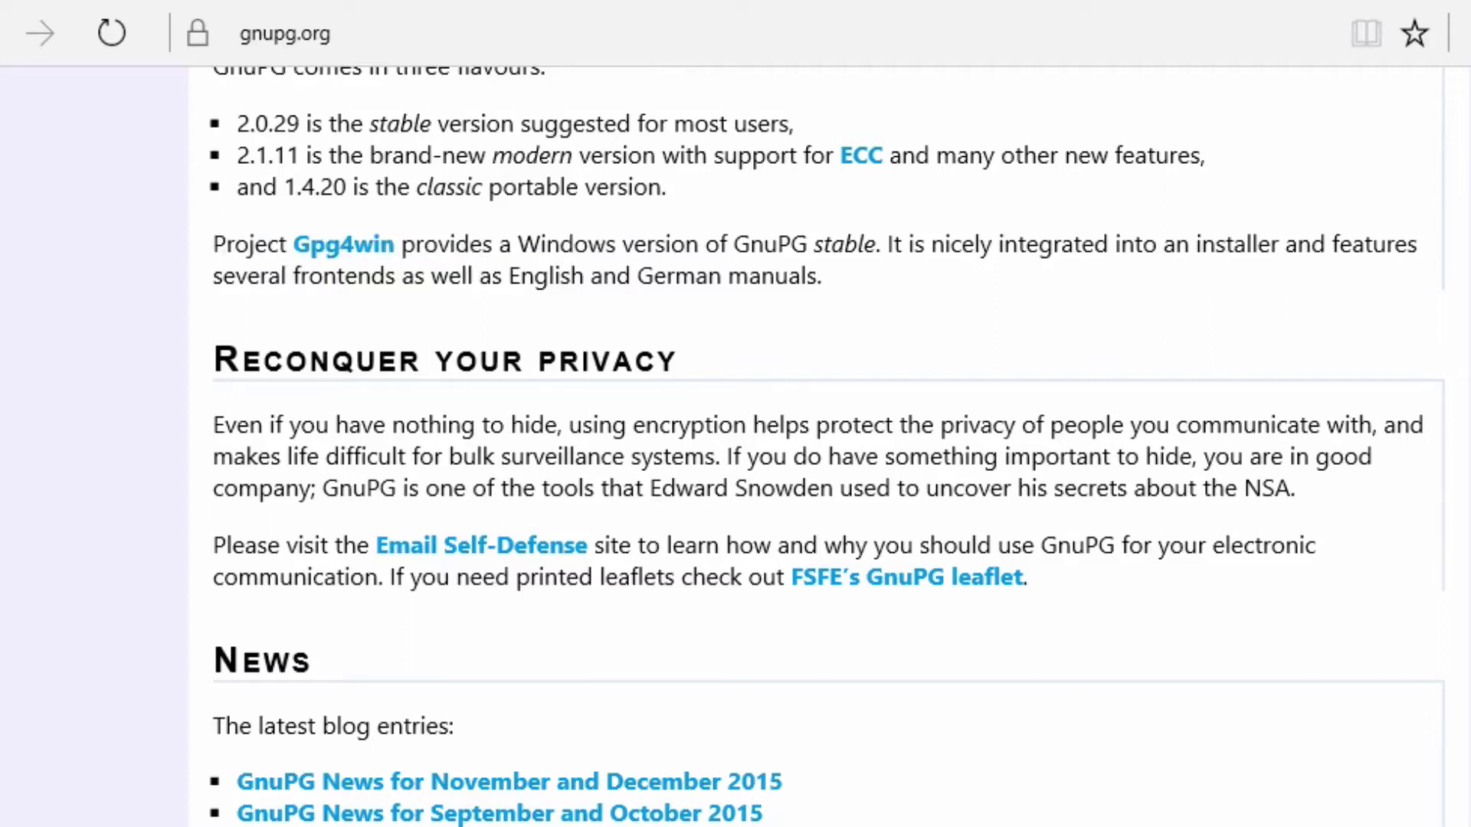
Follow the Gpg4win link to gpg4win.org and request the Gpg4win download
click(348, 258)
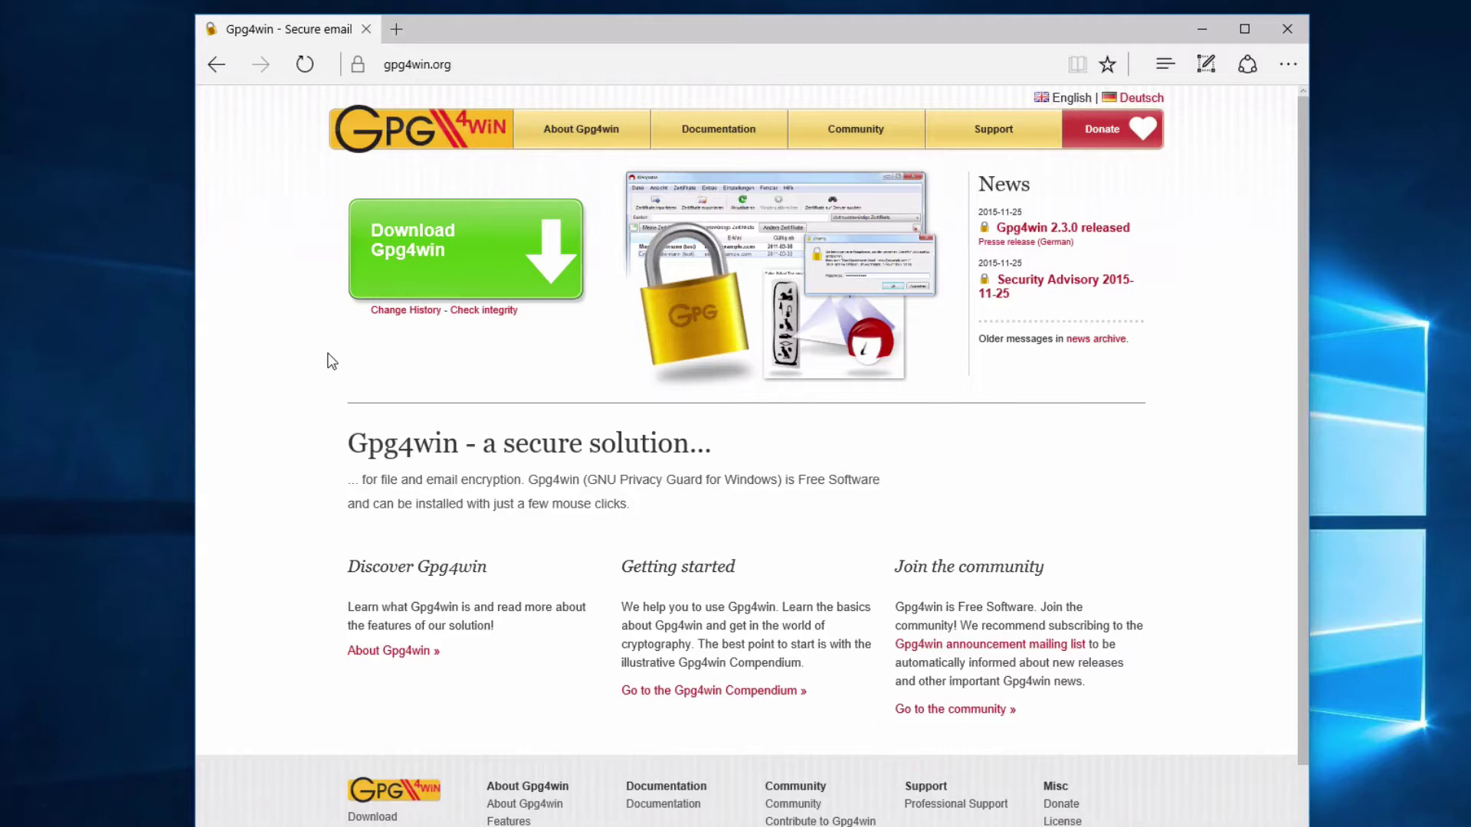
click(405, 235)
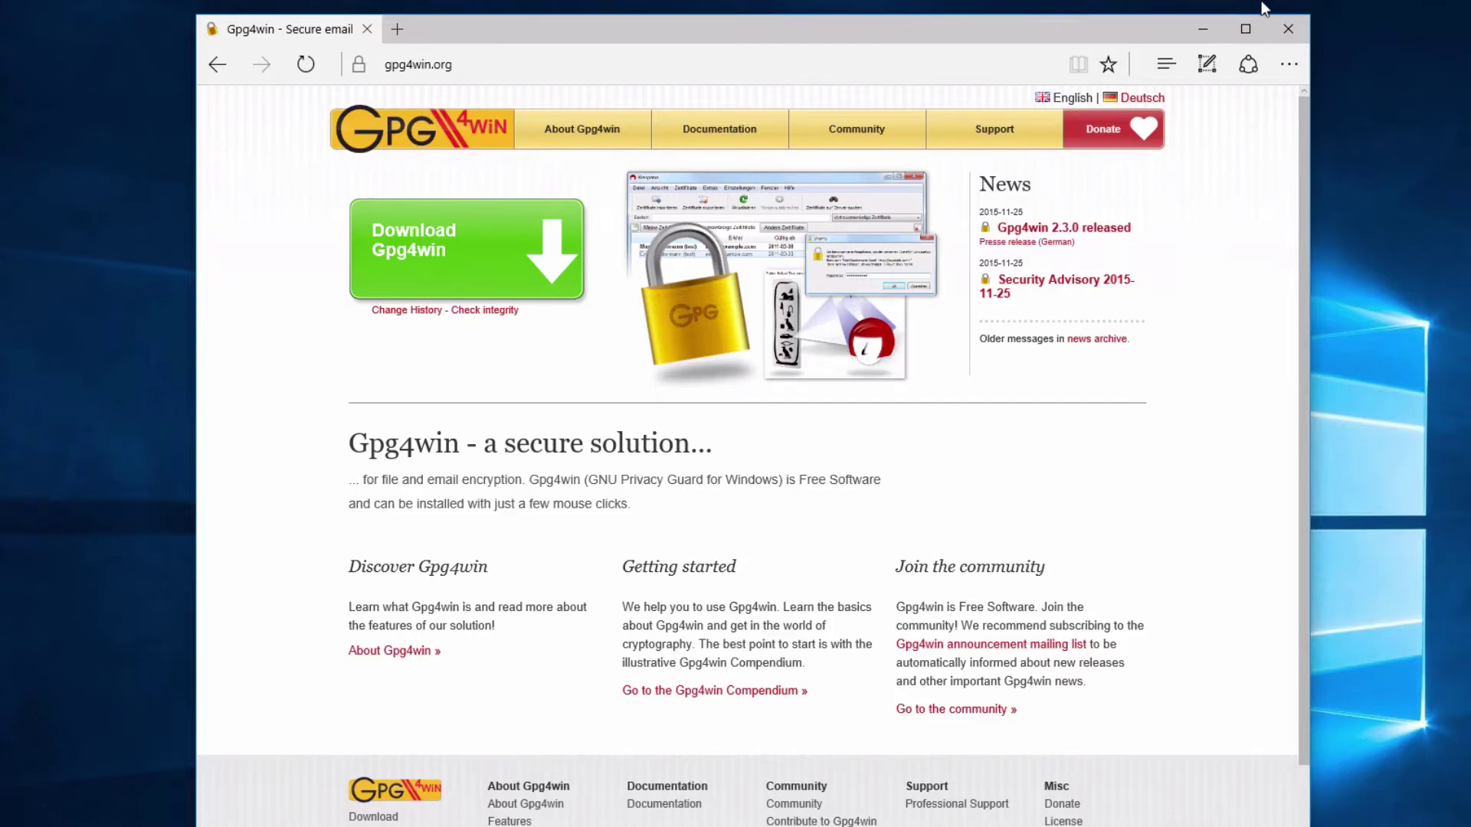
Minimise Edge and run the gpg4win-2.3.0 installer from the Downloads folder
click(1202, 28)
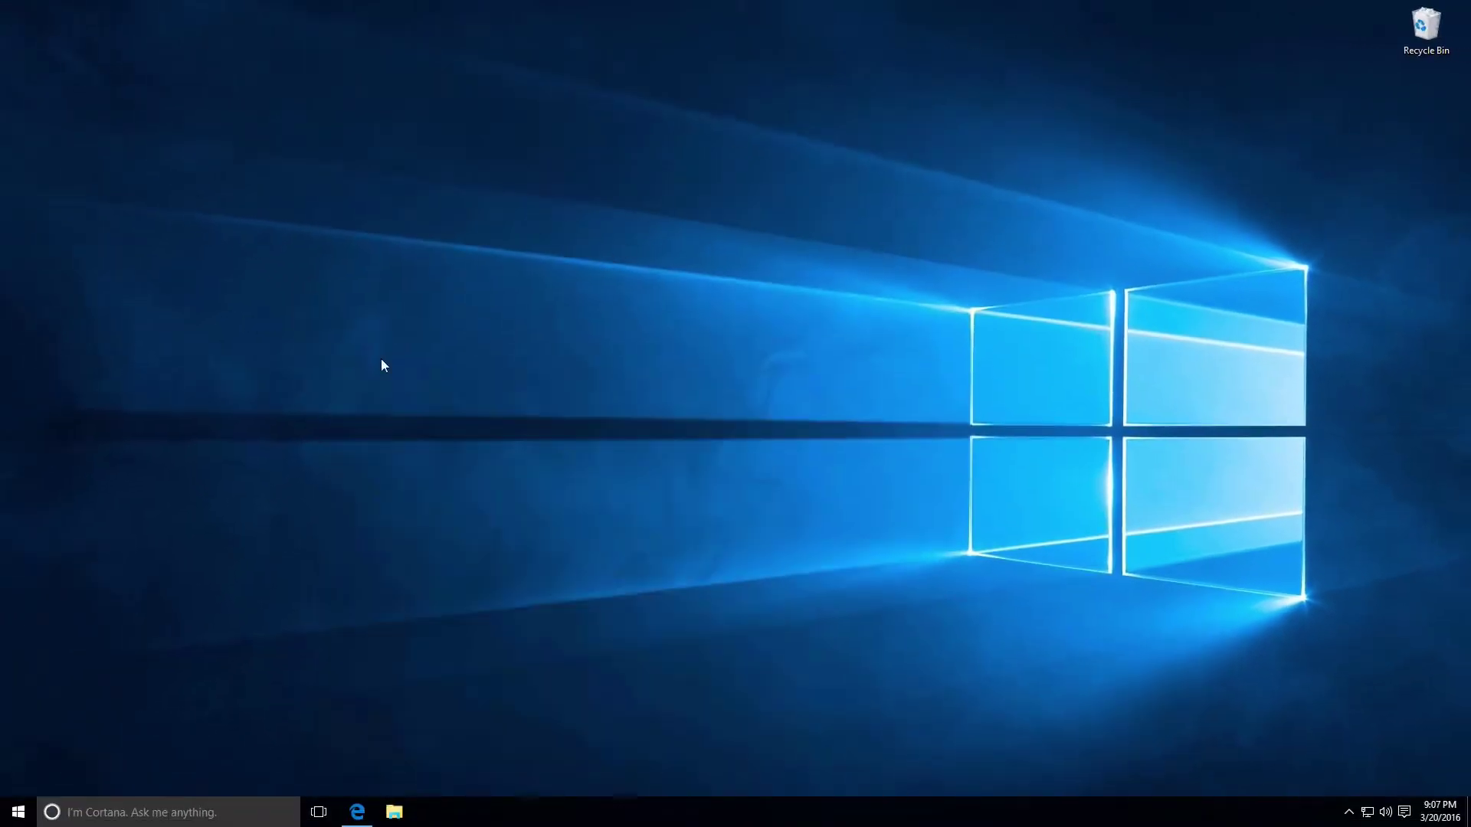
click(393, 812)
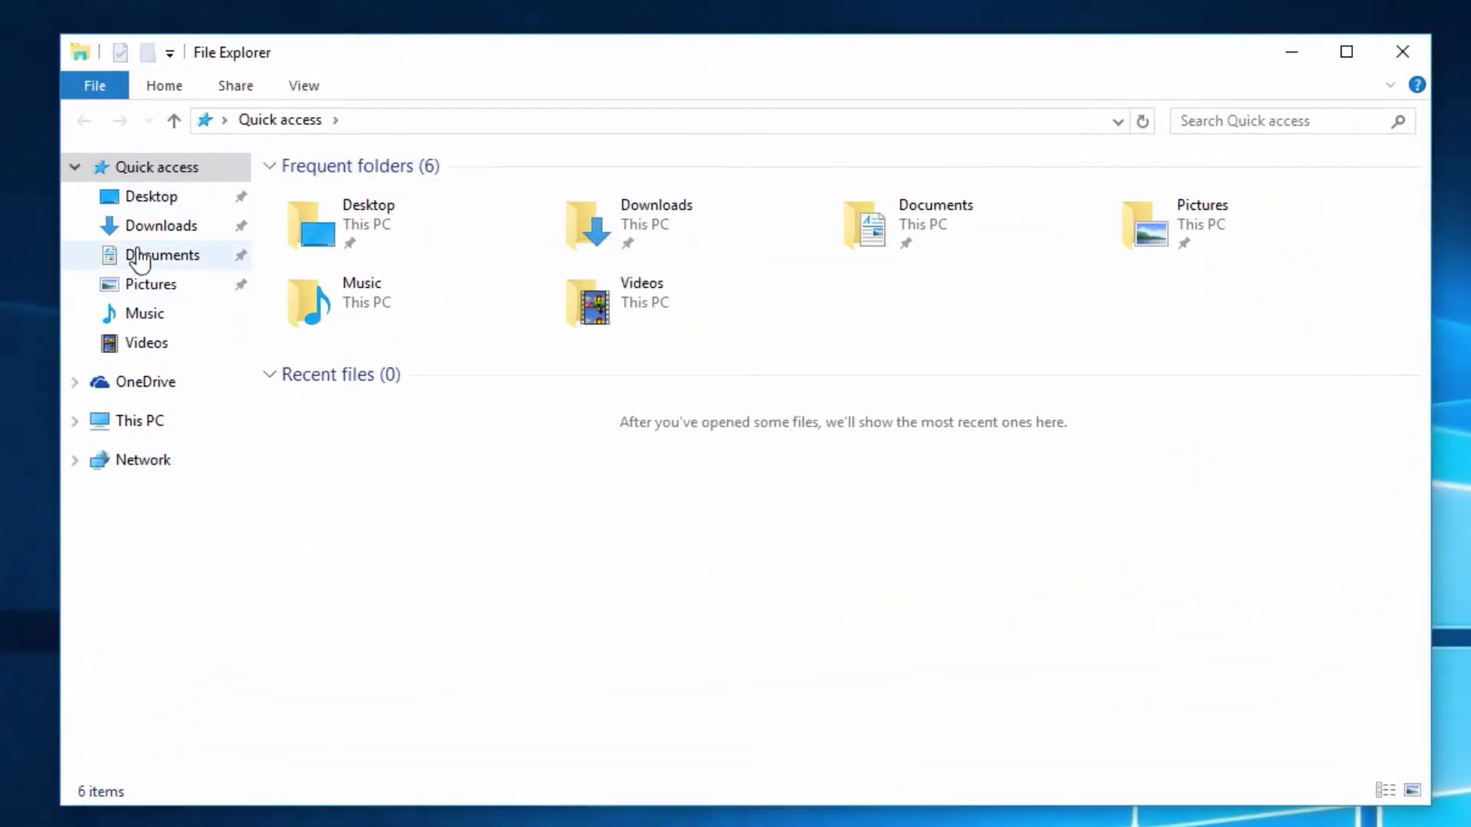
click(321, 181)
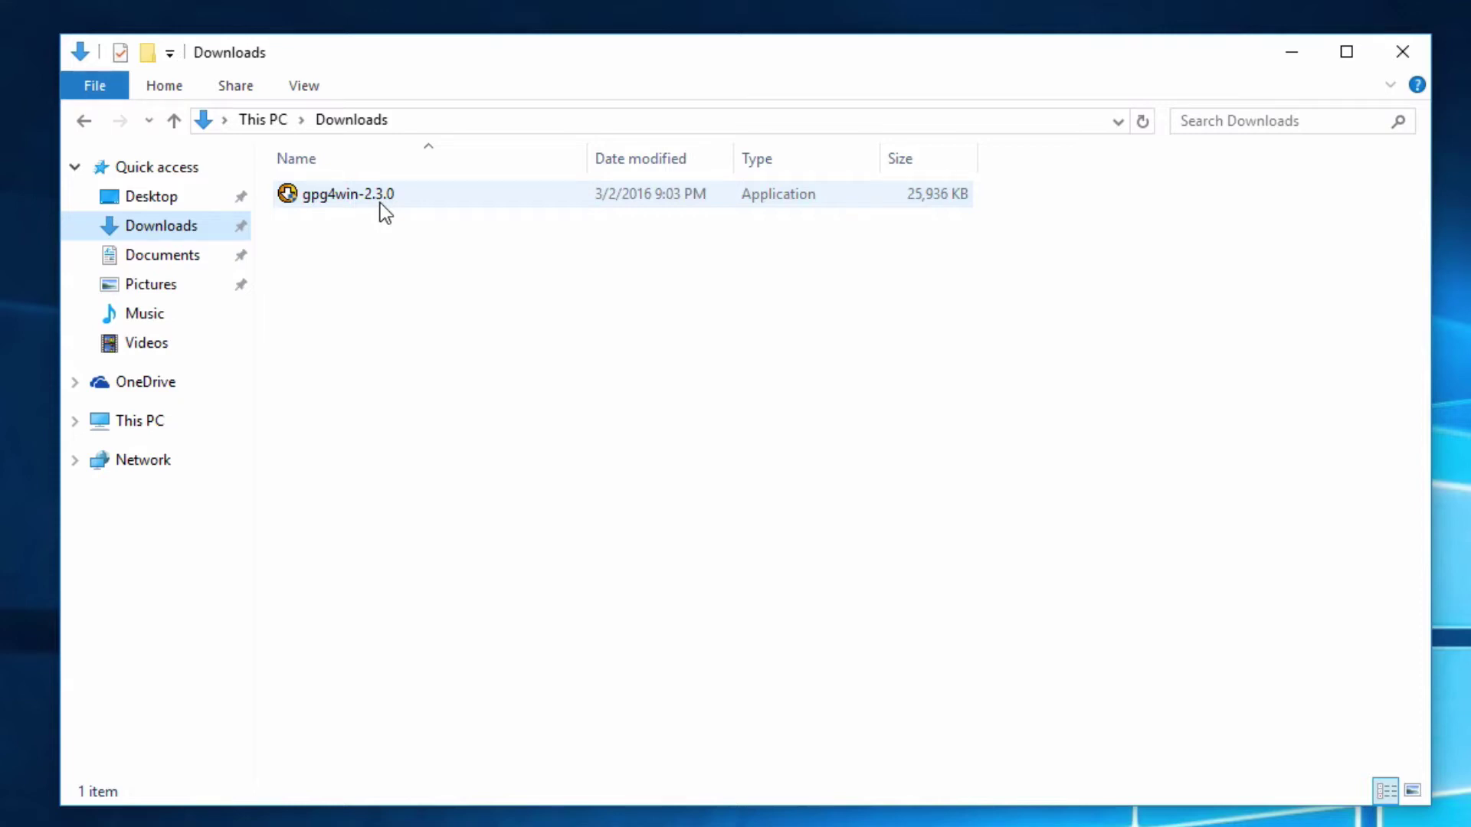
double_click(380, 203)
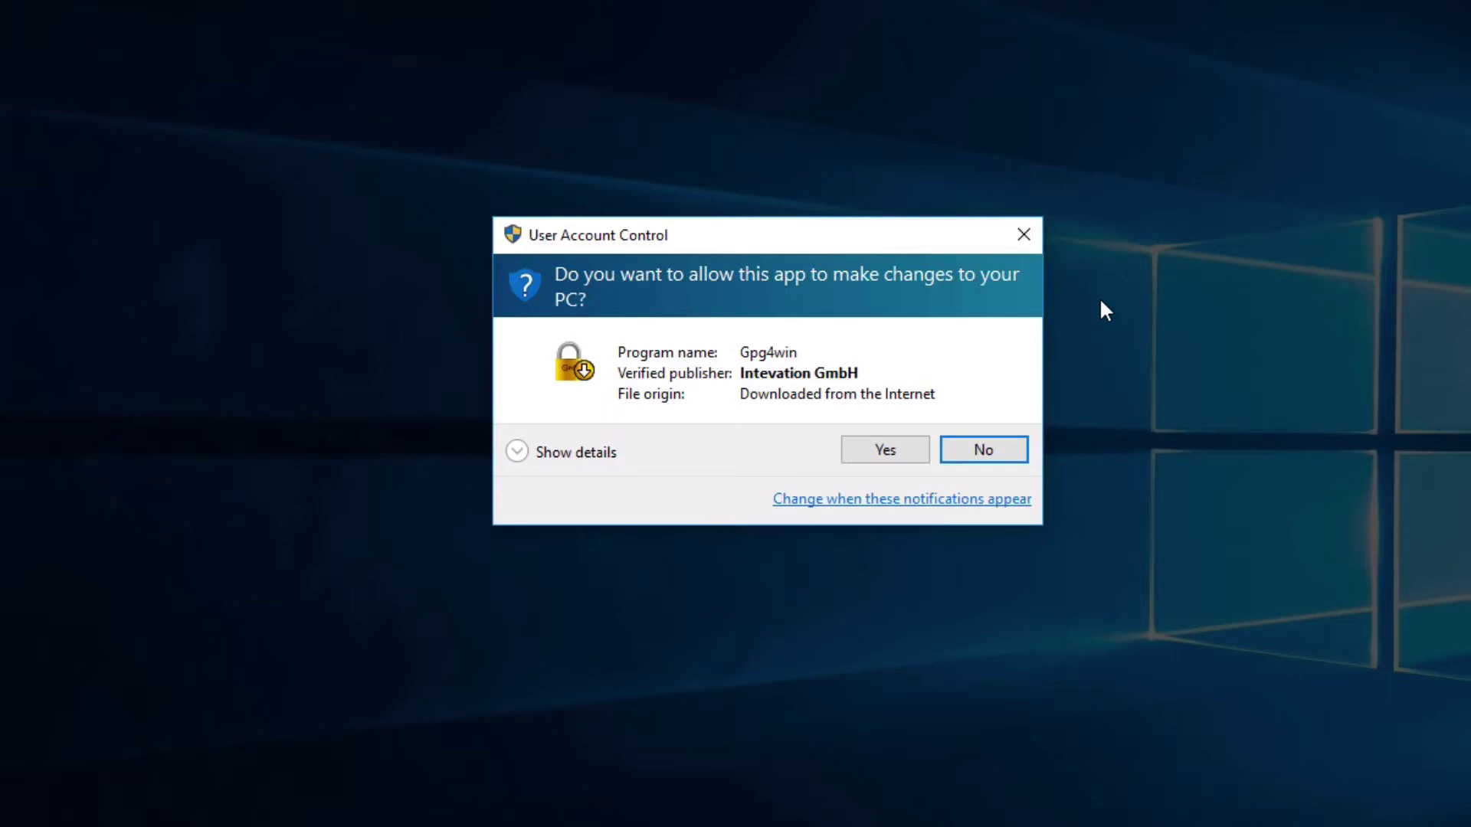
Allow the Gpg4win installer, accept its language, and deselect GpgOL among the components
click(895, 451)
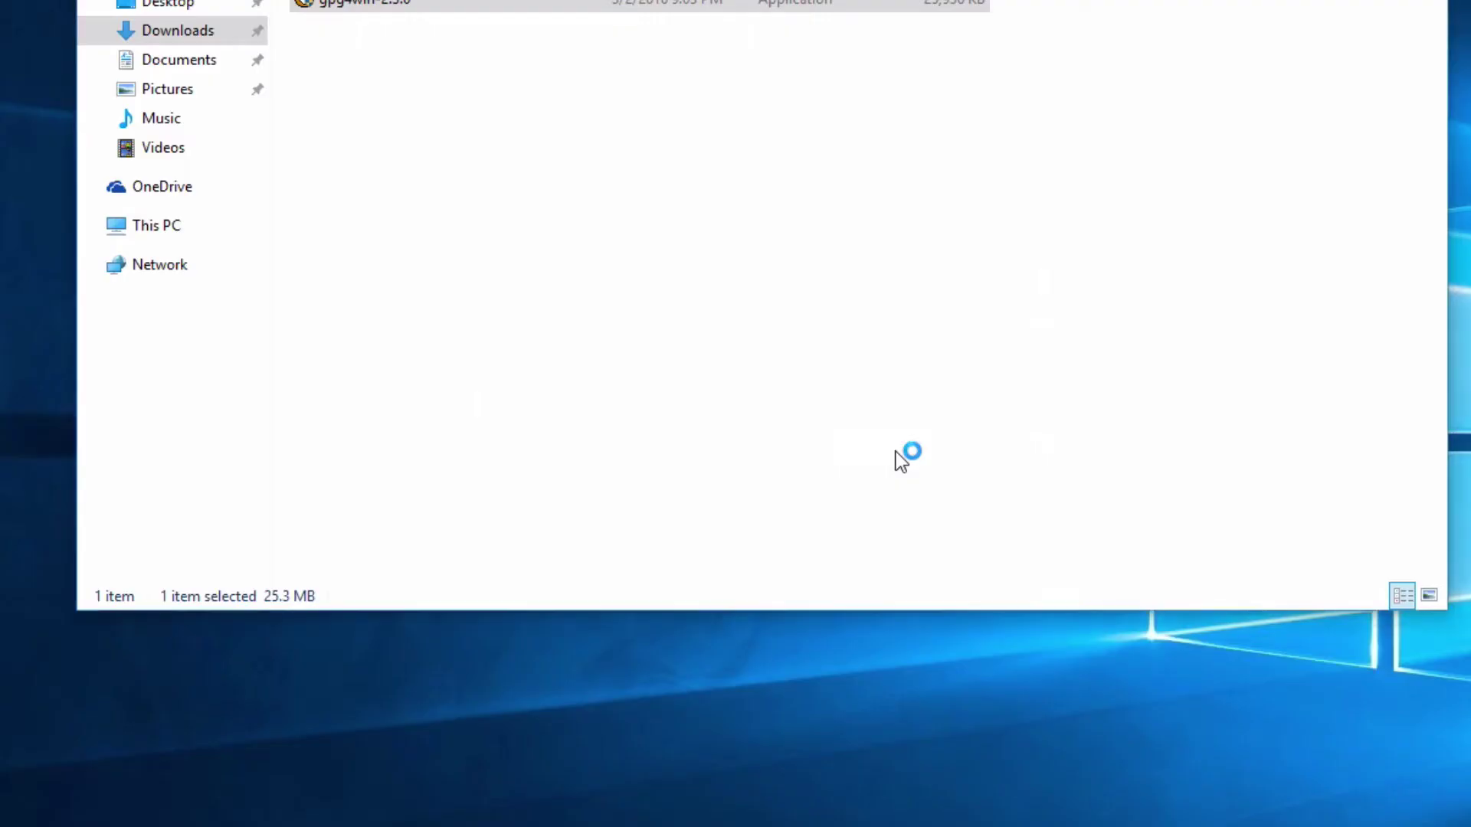
click(761, 456)
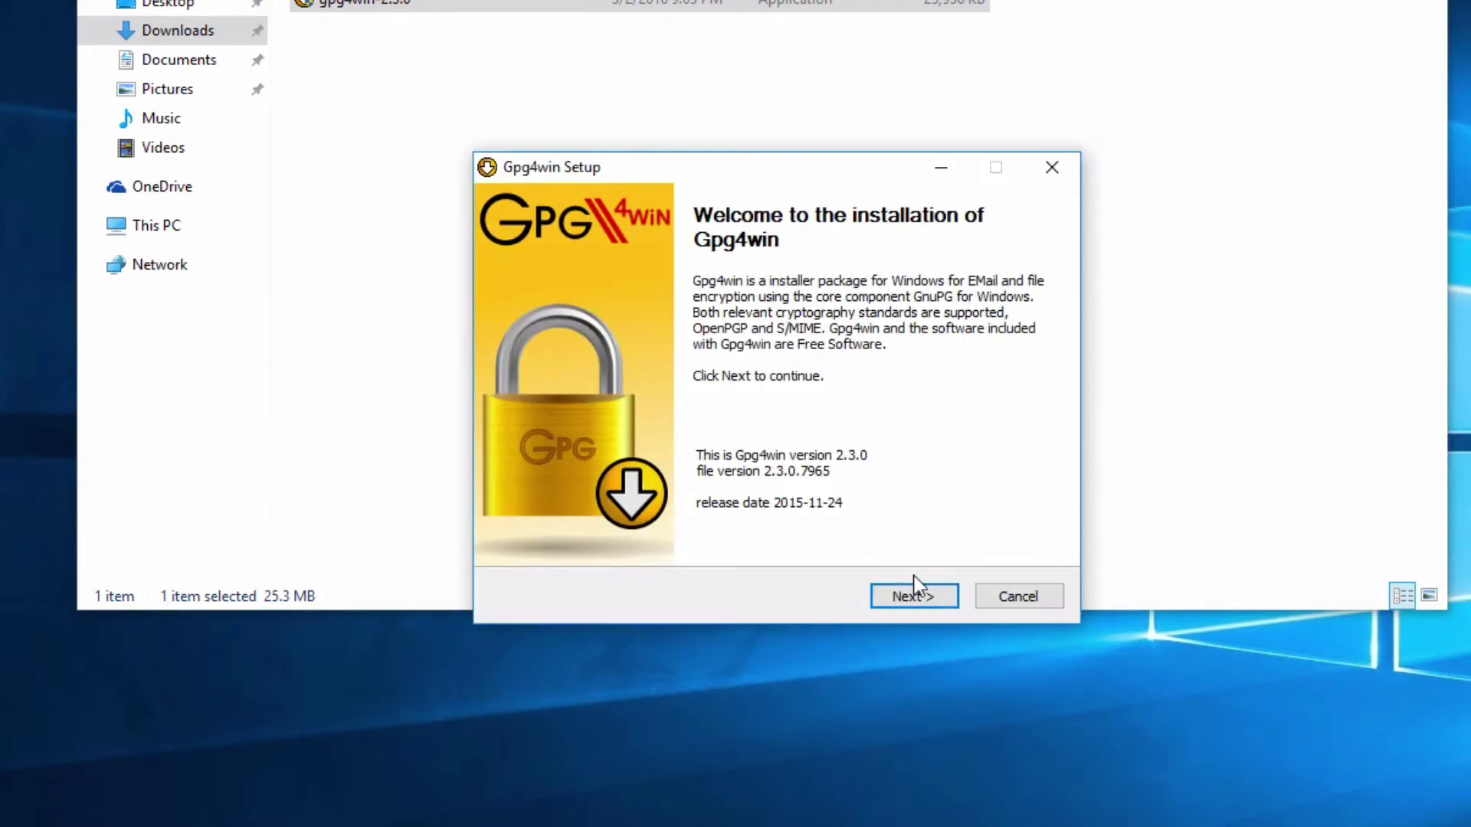
click(912, 588)
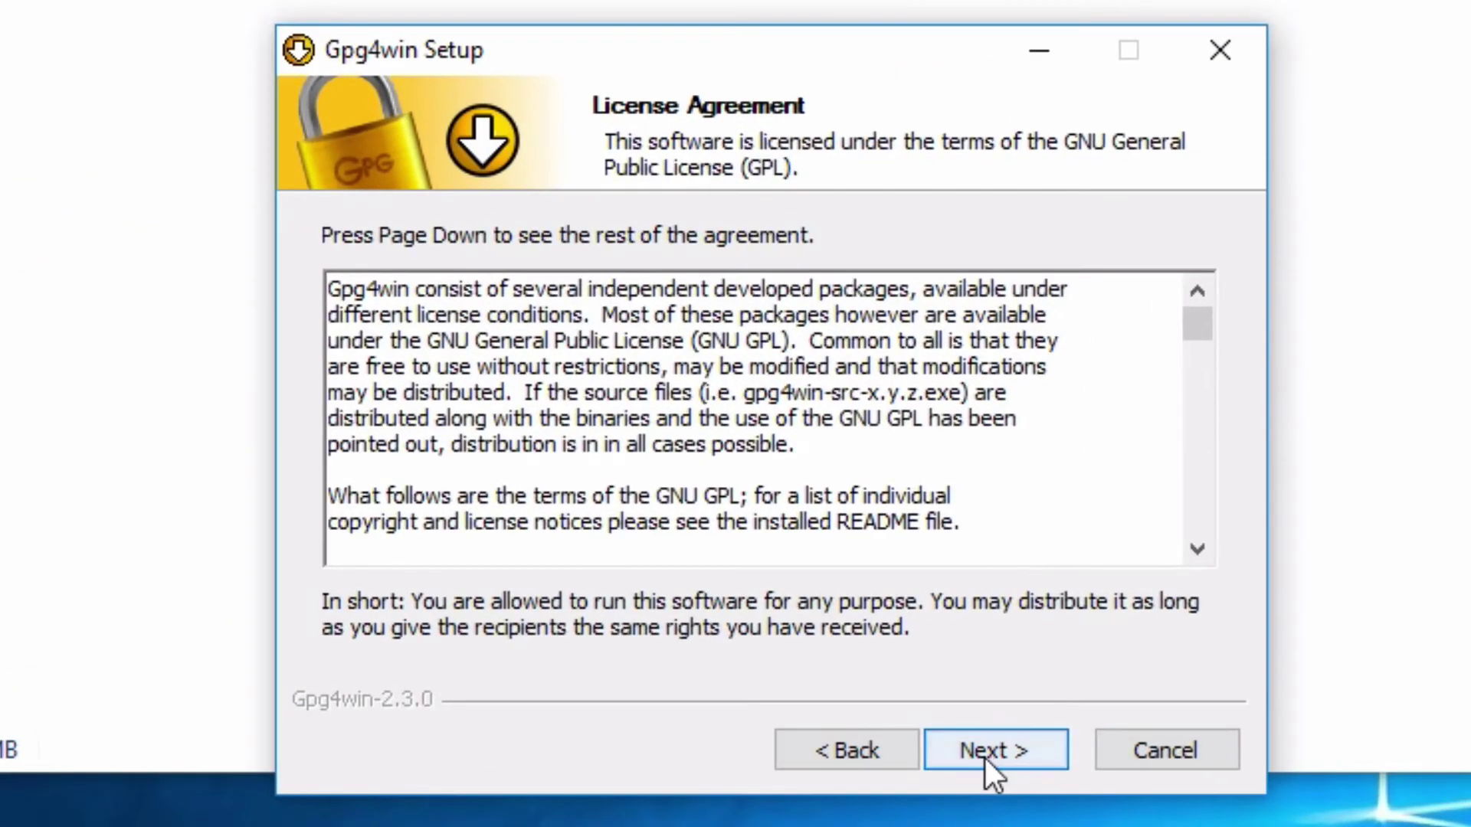
click(949, 601)
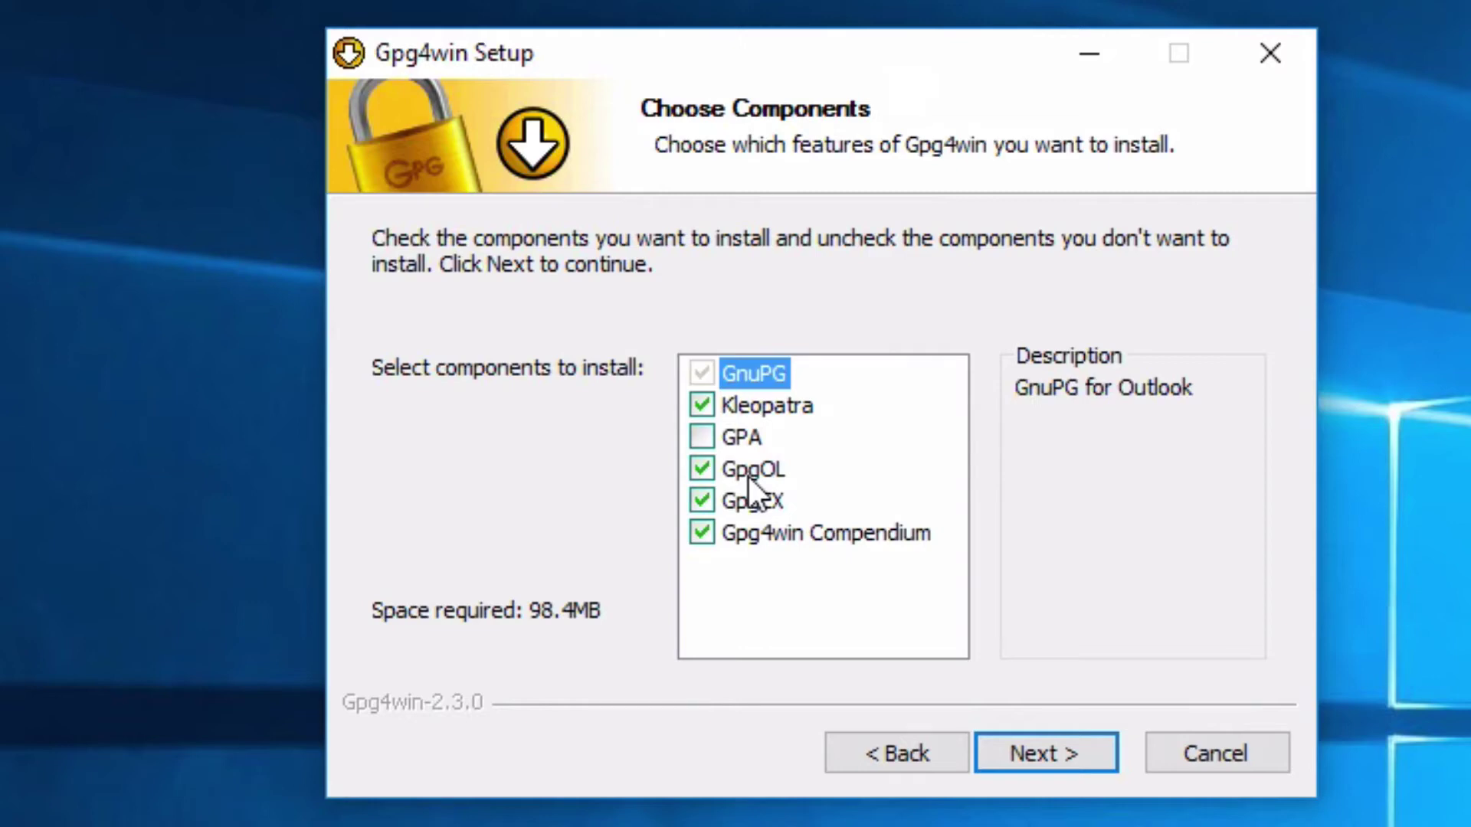
click(700, 472)
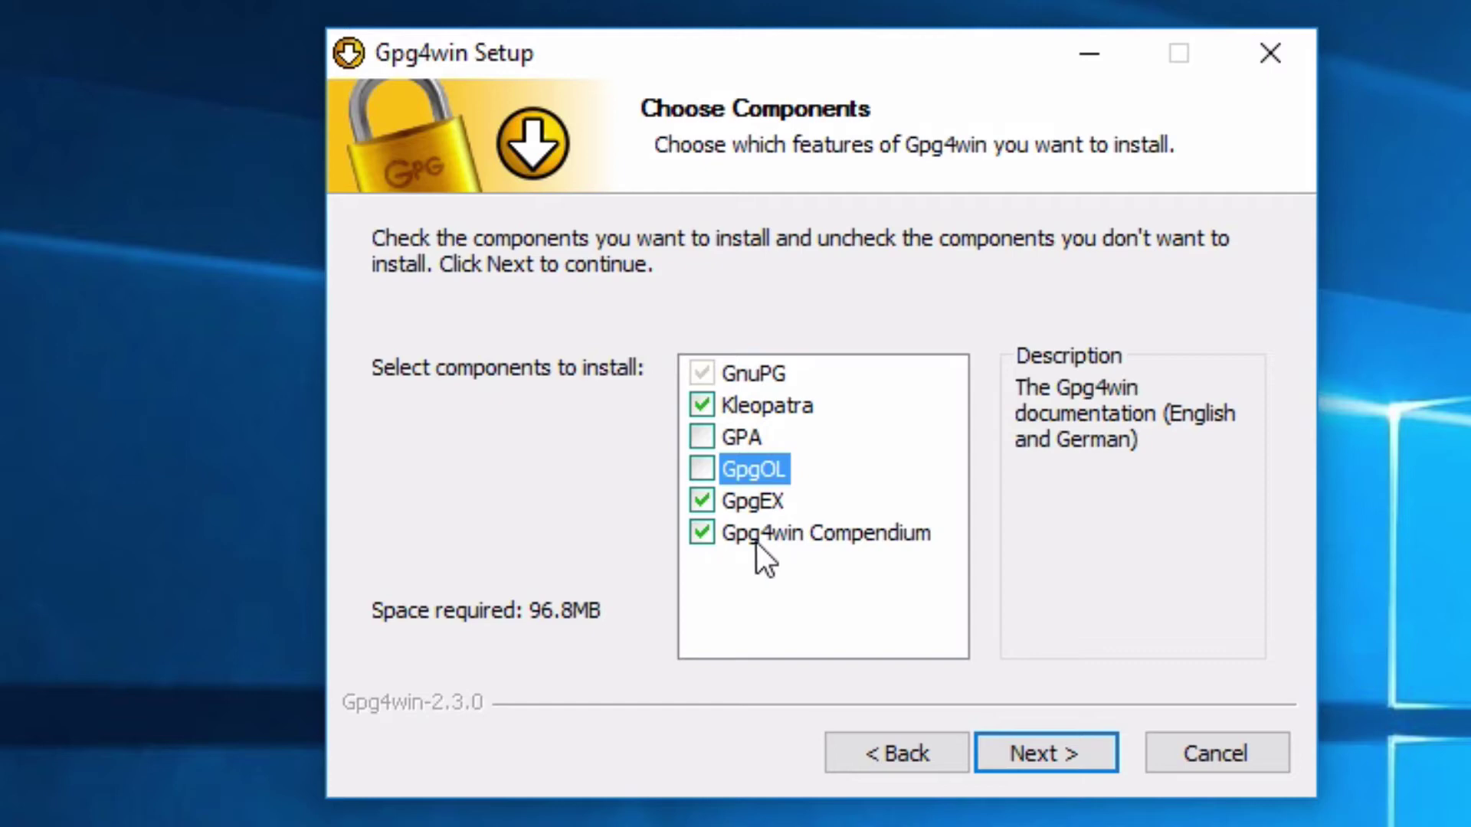
Install Gpg4win at the default location, adding a desktop shortcut besides the Start Menu links
click(1057, 756)
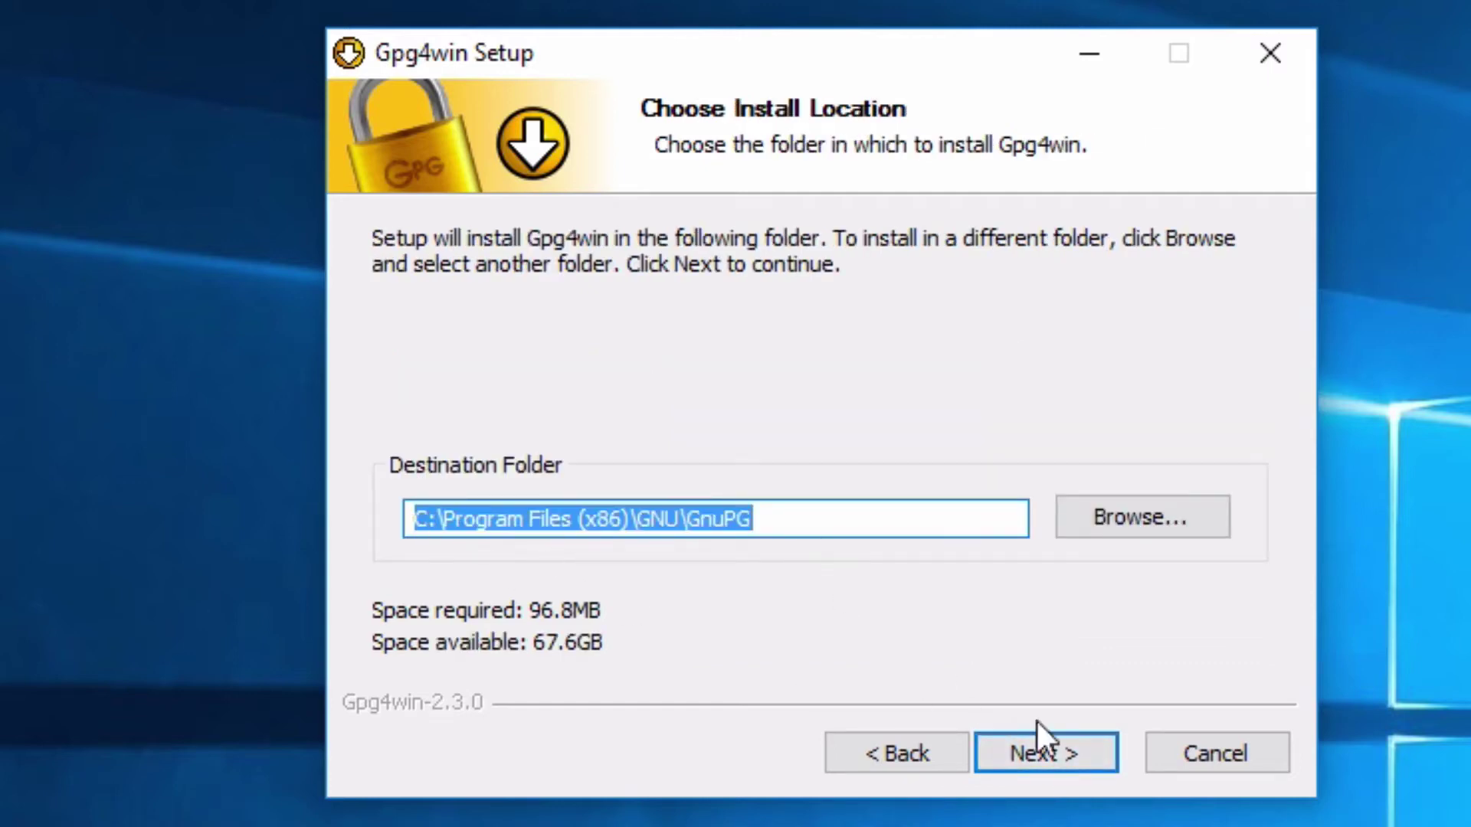
click(1081, 739)
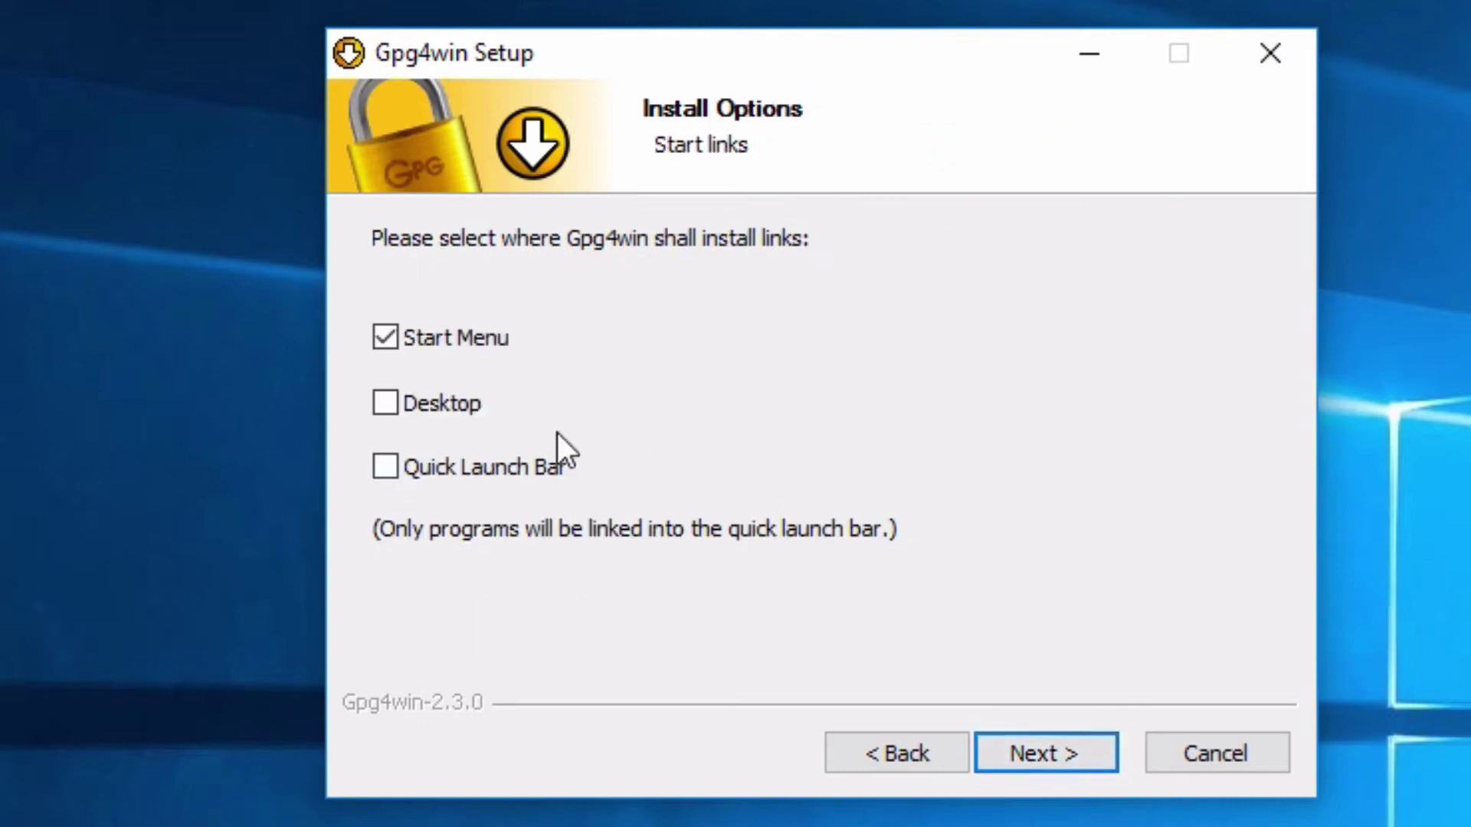
click(393, 407)
click(1068, 755)
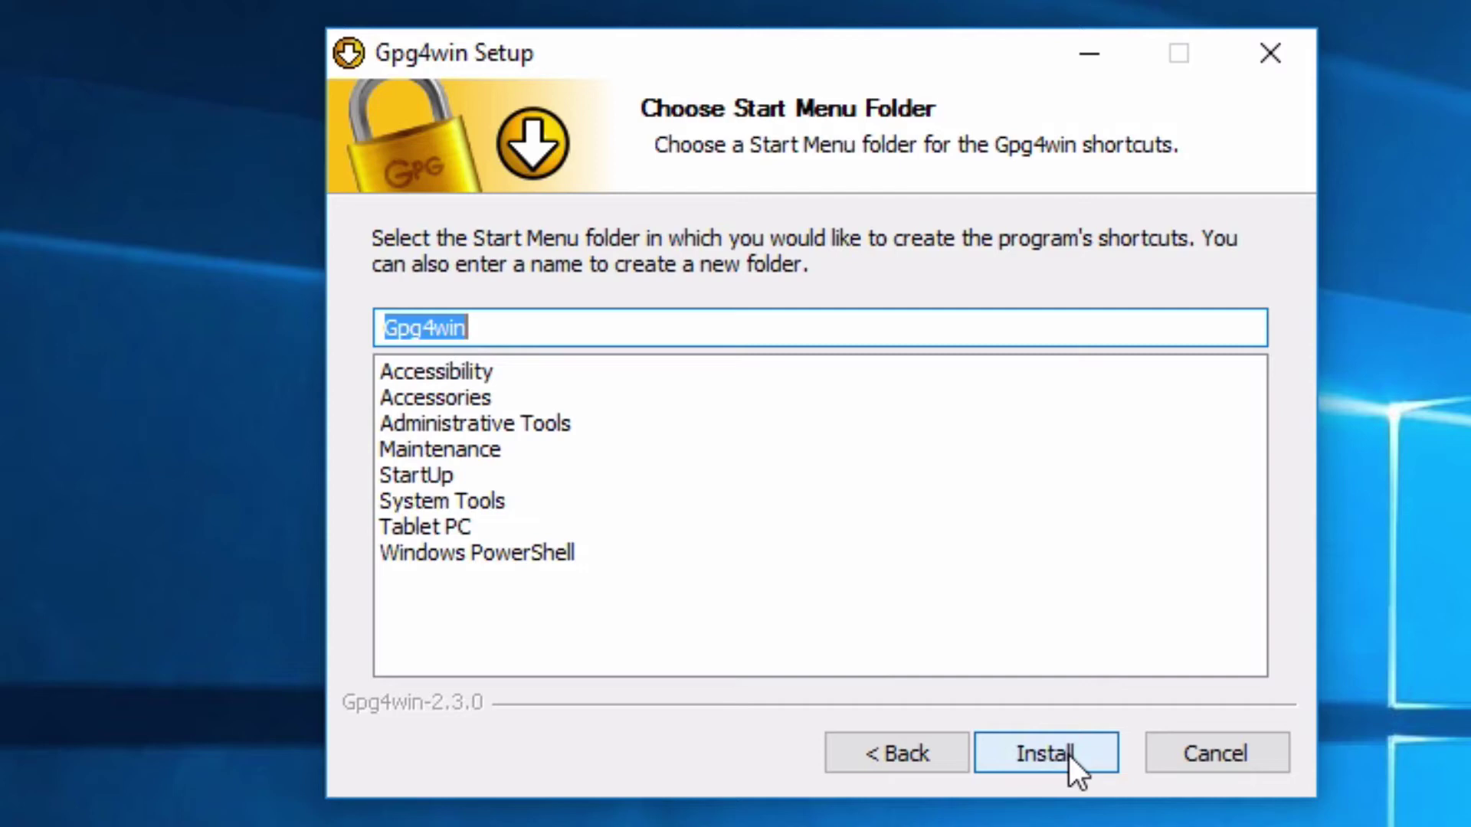
click(1084, 755)
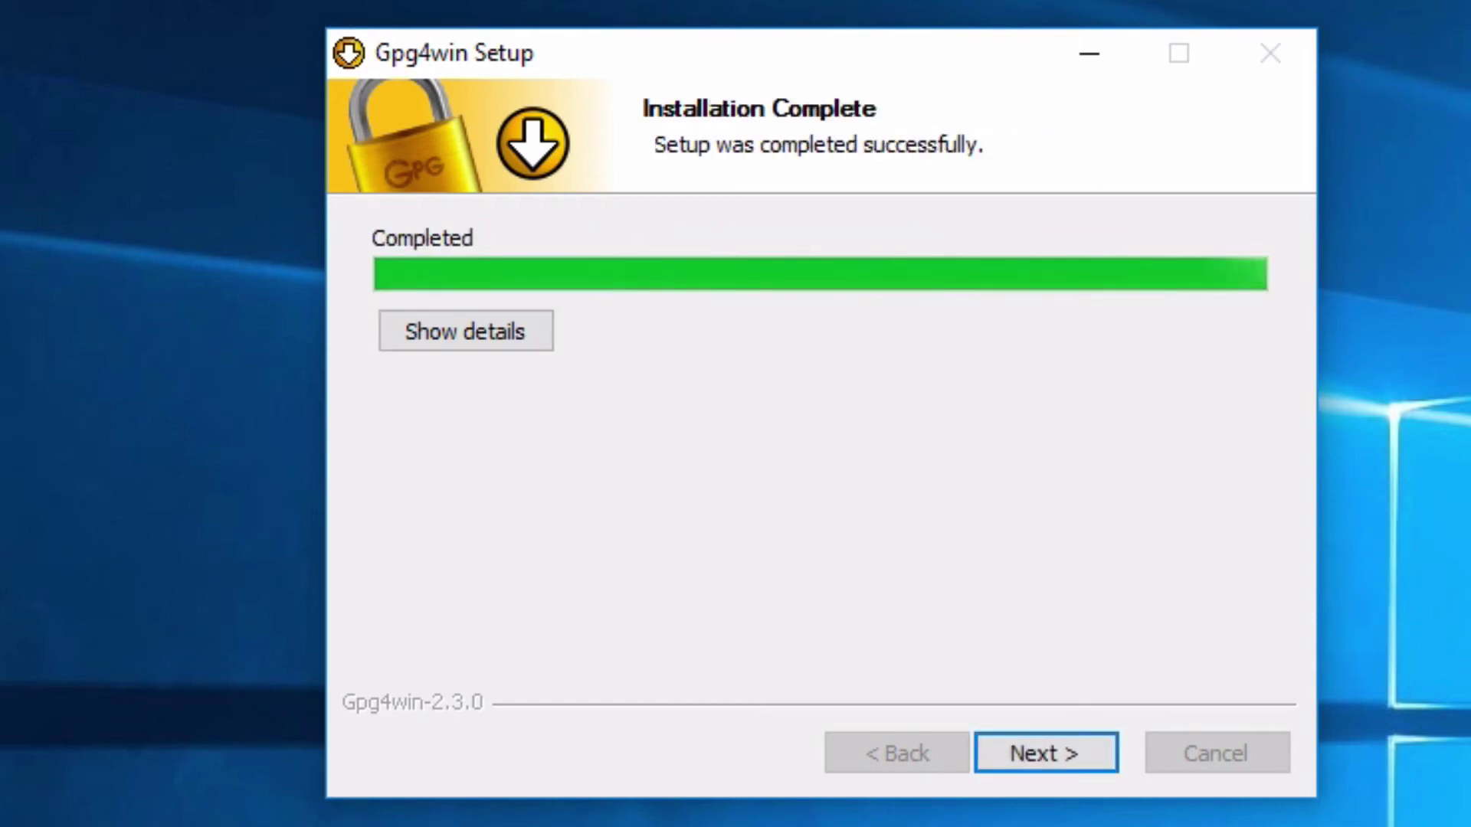
click(1071, 766)
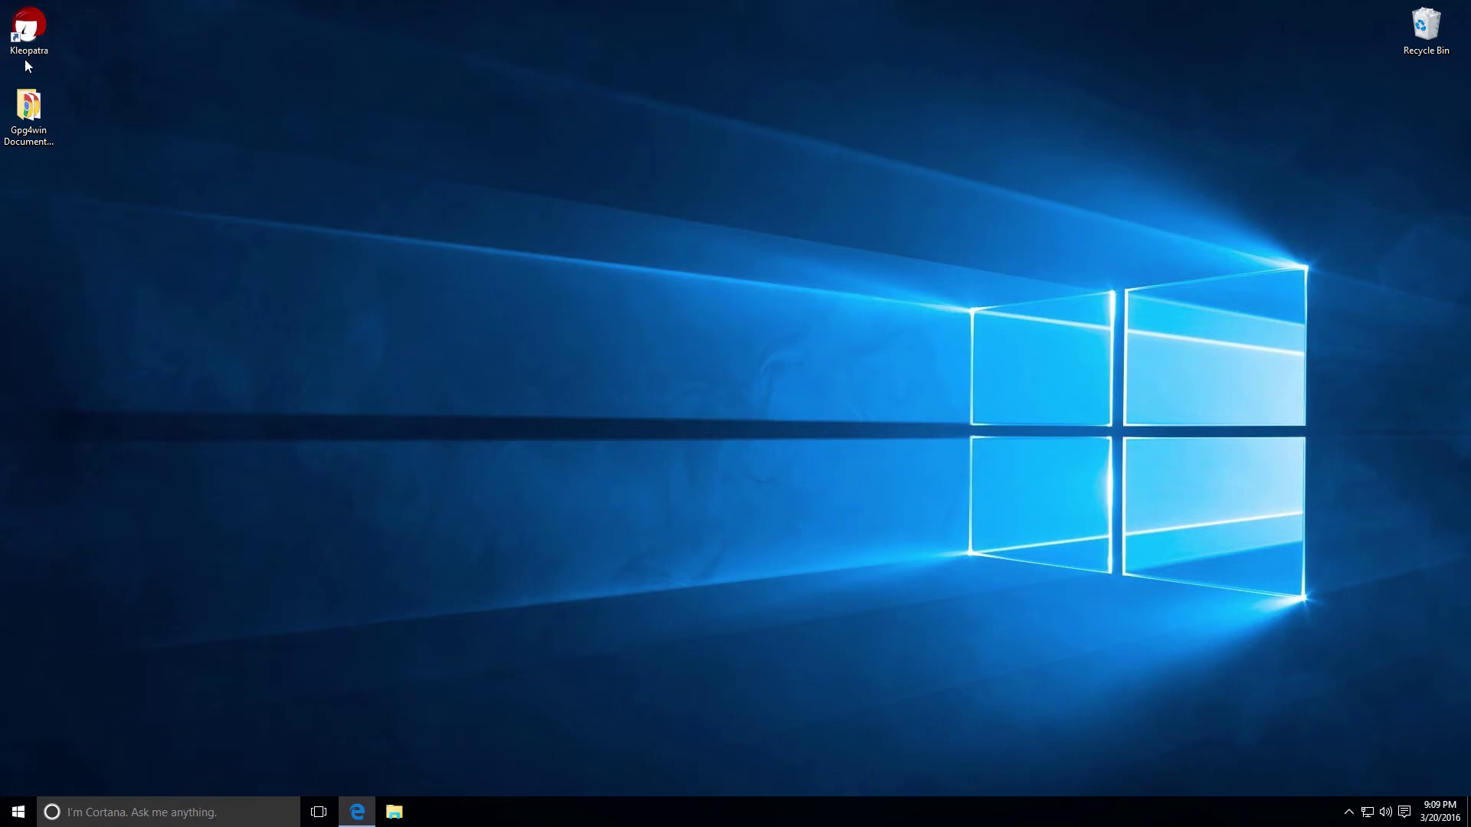
Launch Kleopatra from its desktop shortcut and open its File menu
double_click(31, 29)
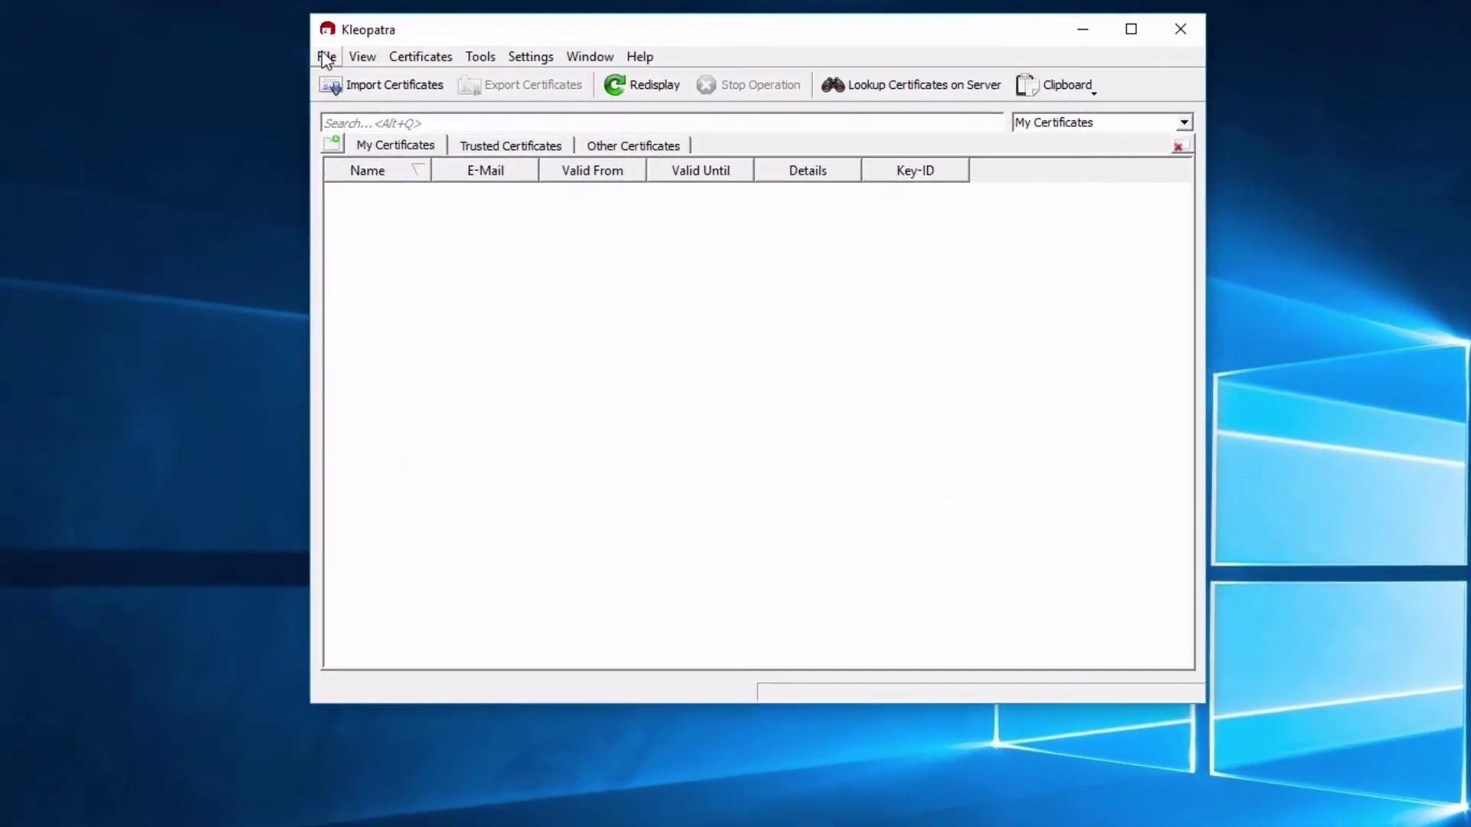
click(495, 65)
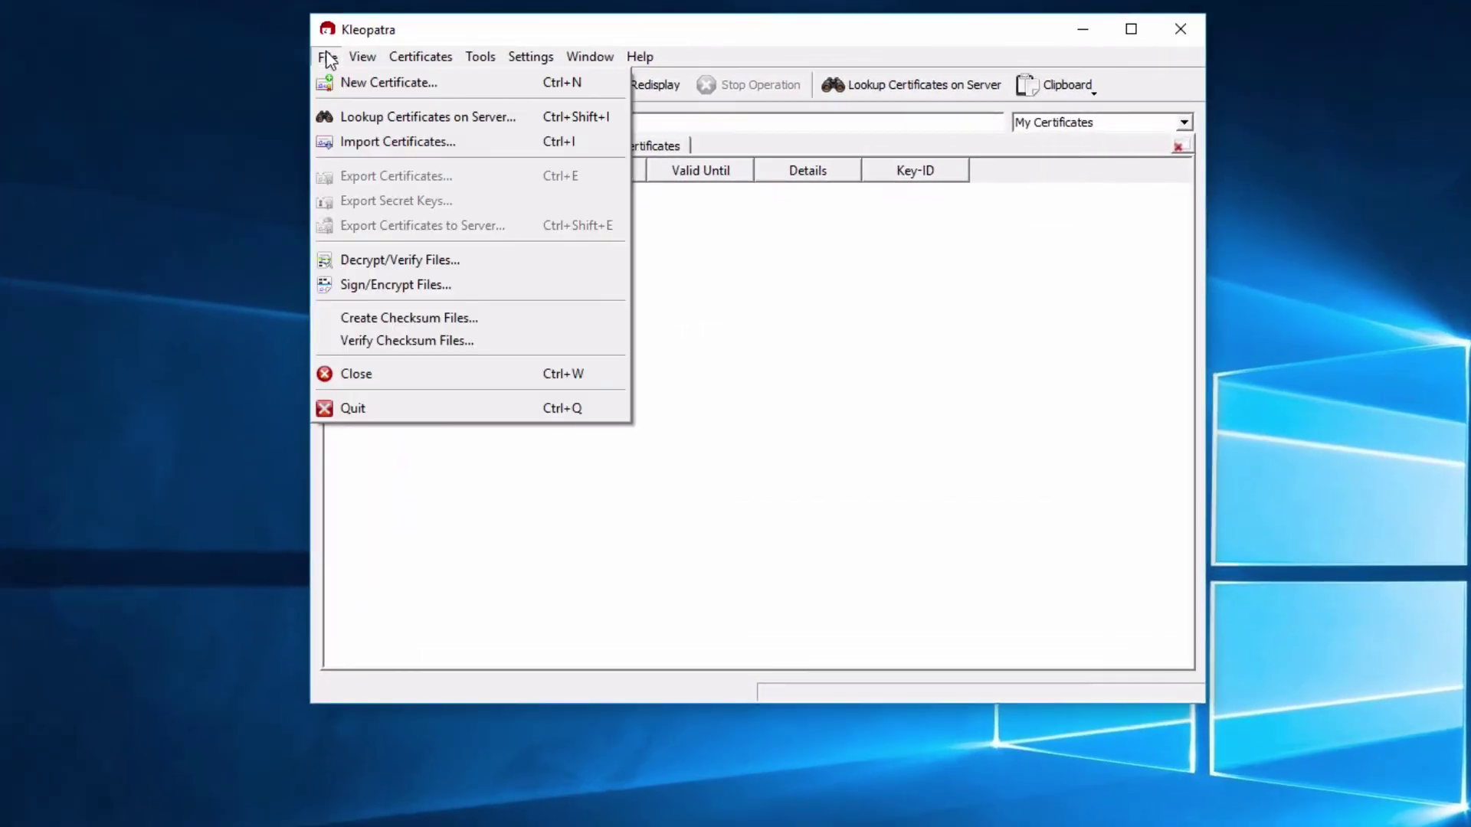
Start a personal OpenPGP key pair, entering the user's name and e-mail address
click(385, 83)
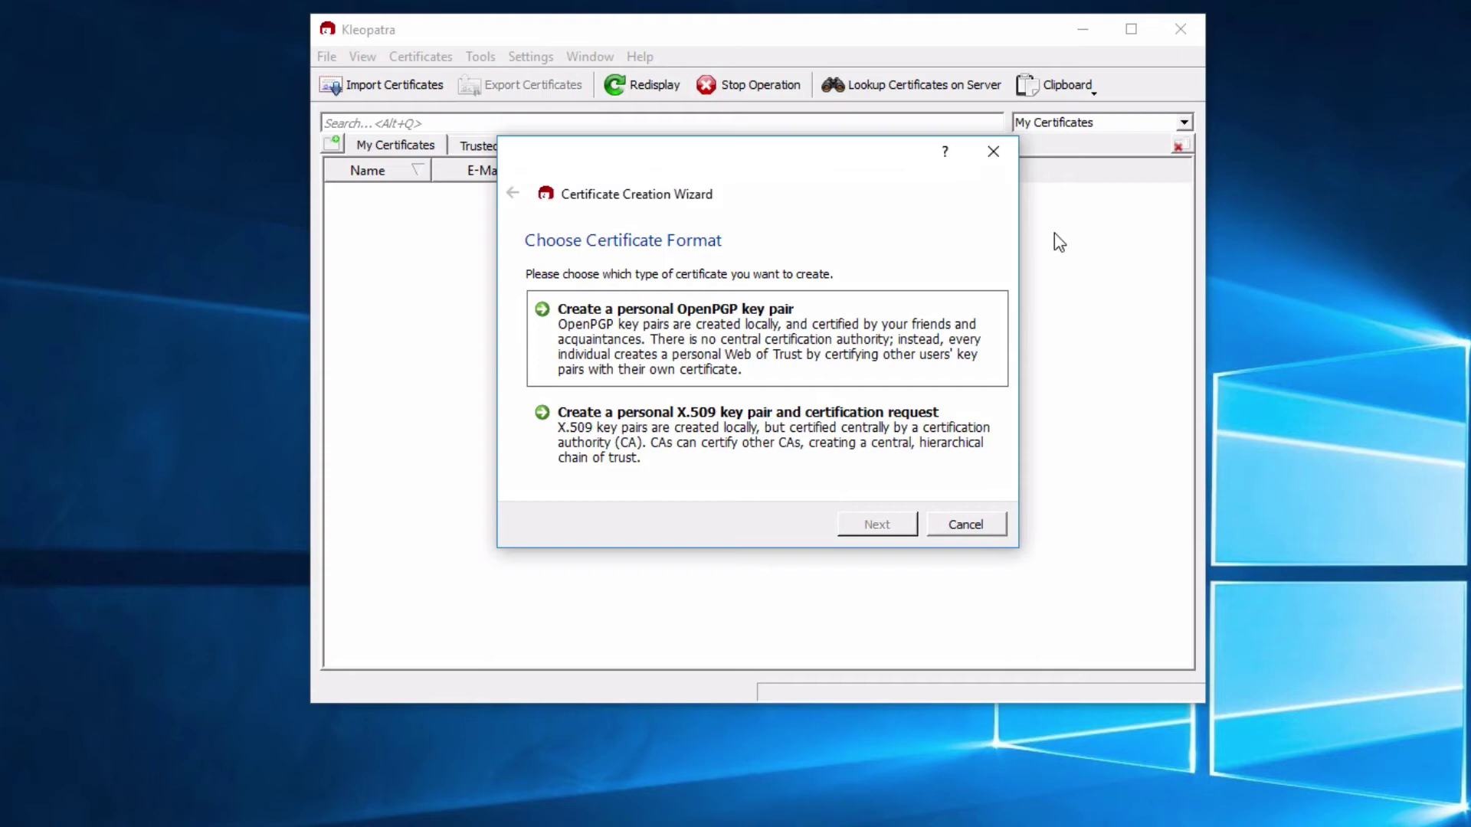
click(619, 337)
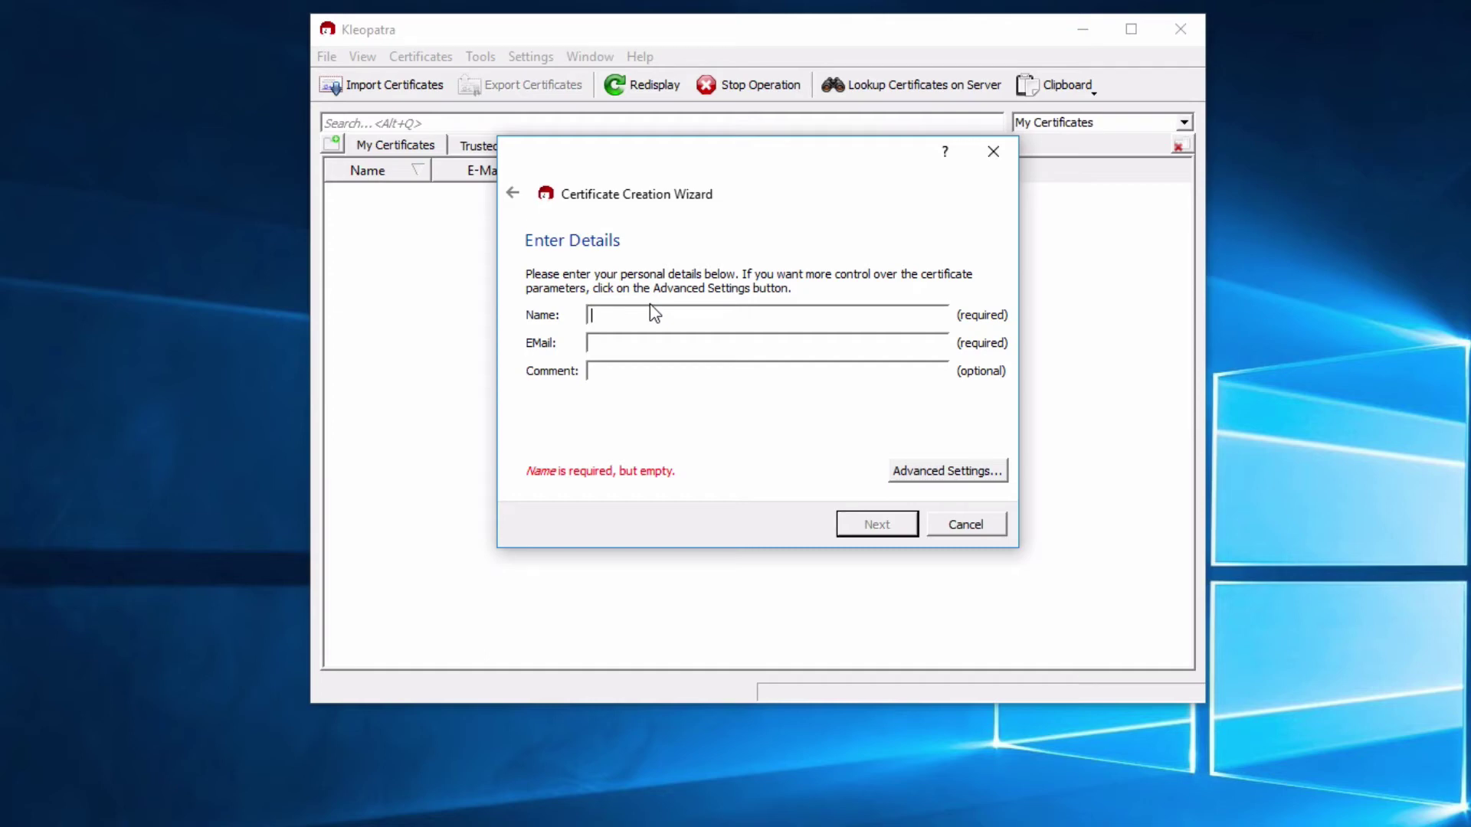
text(MrSpock)
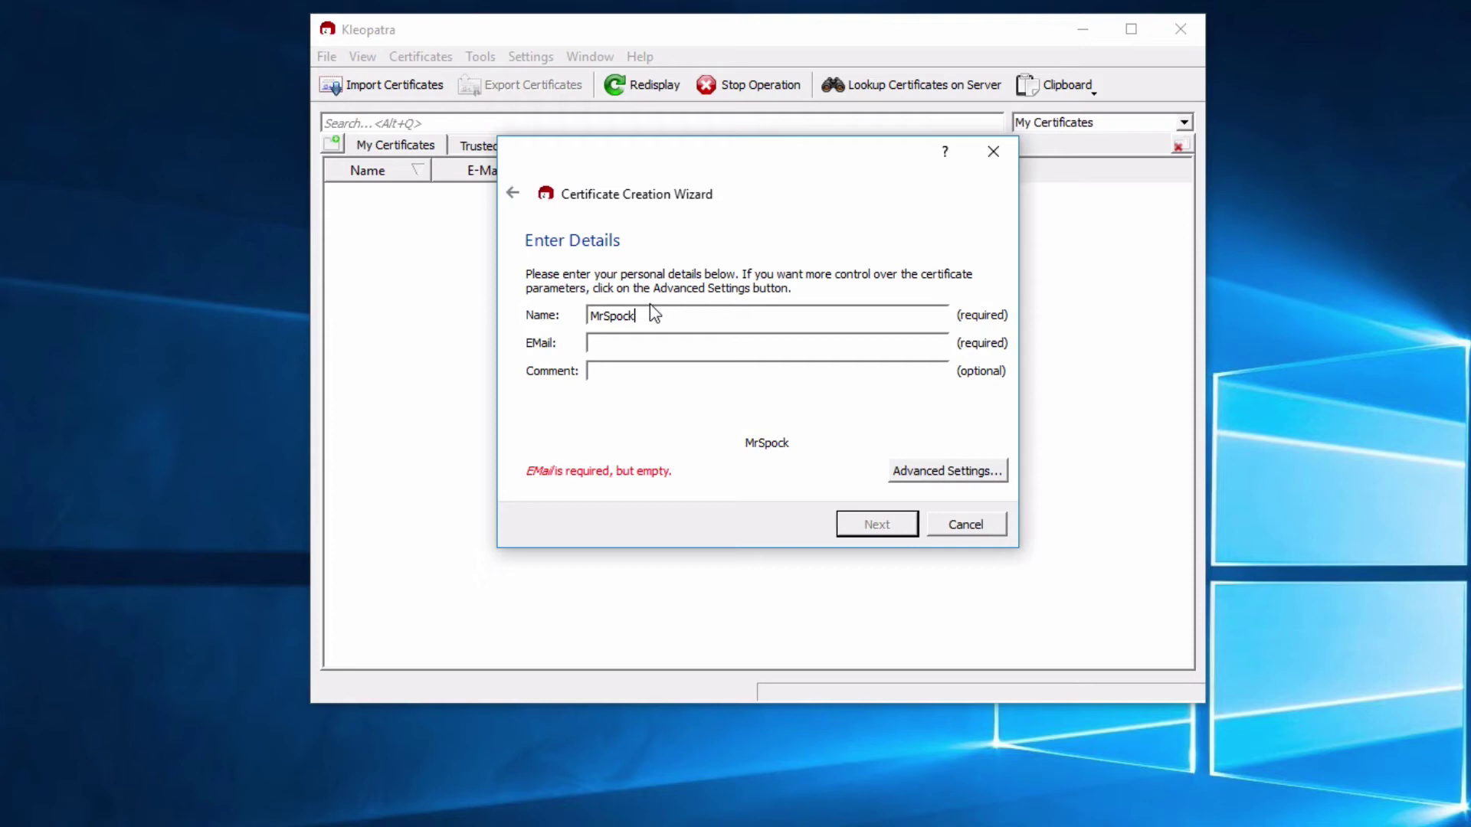
key(Tab)
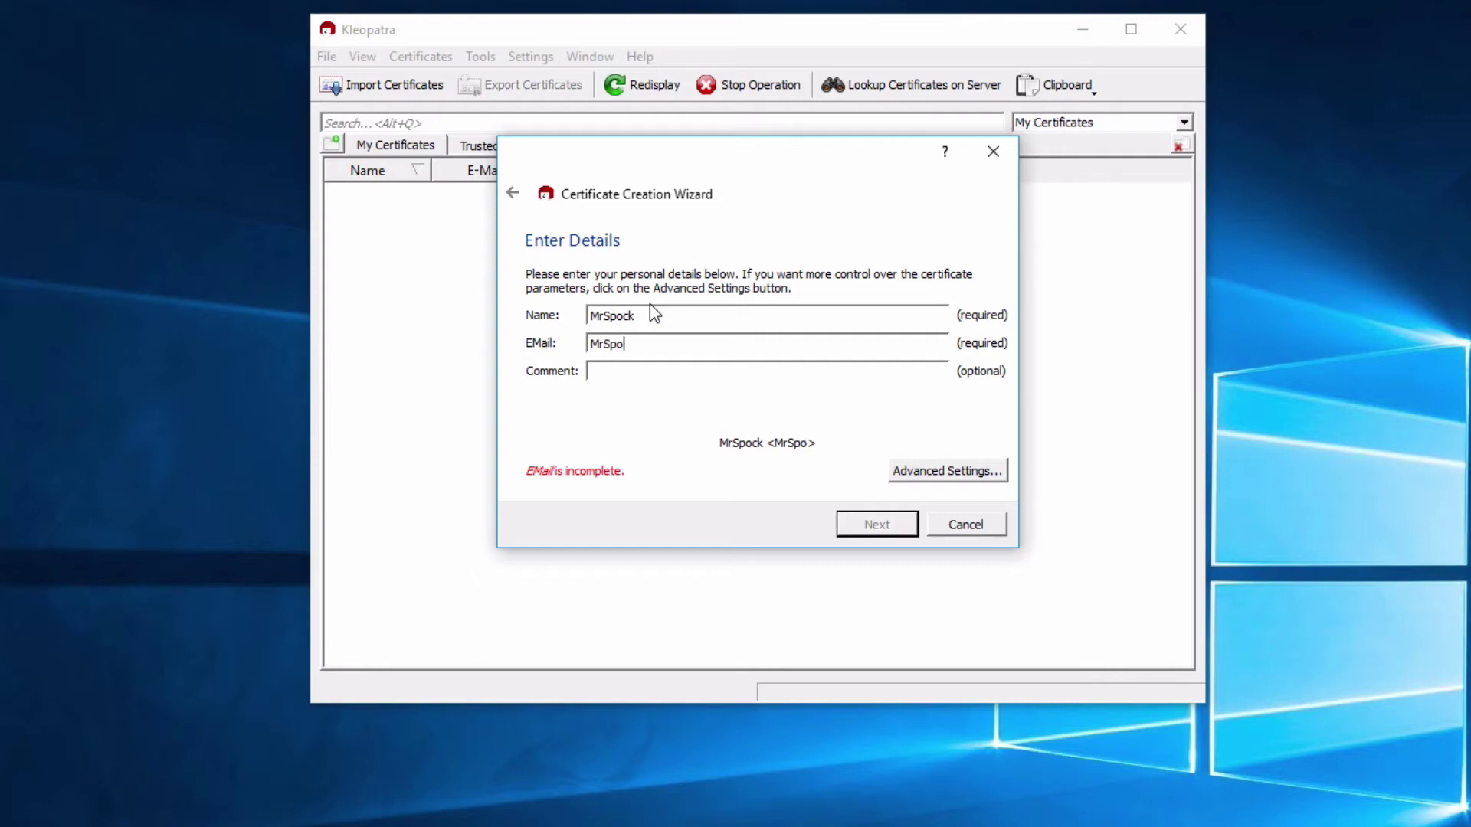
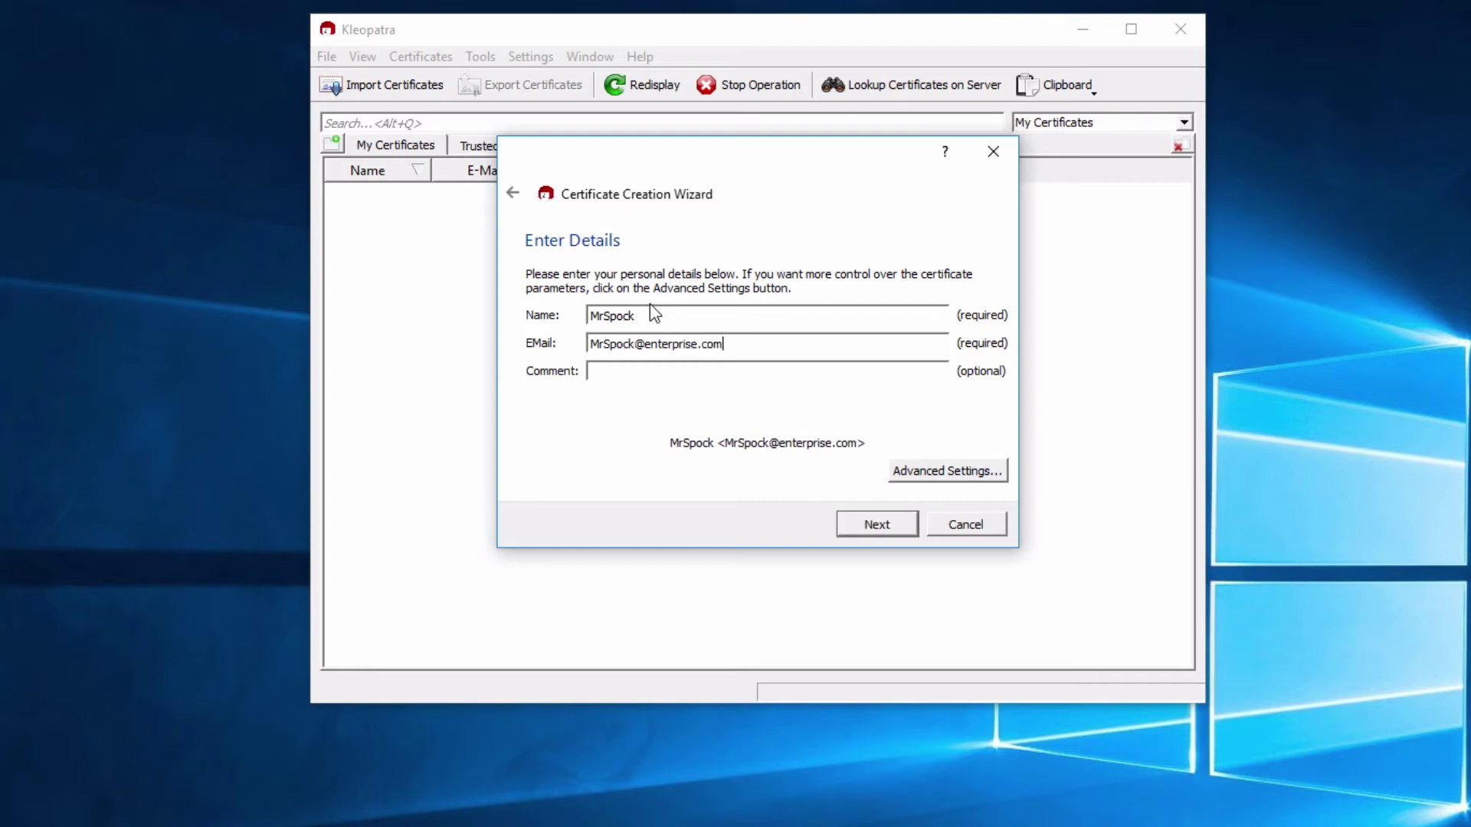
click(904, 525)
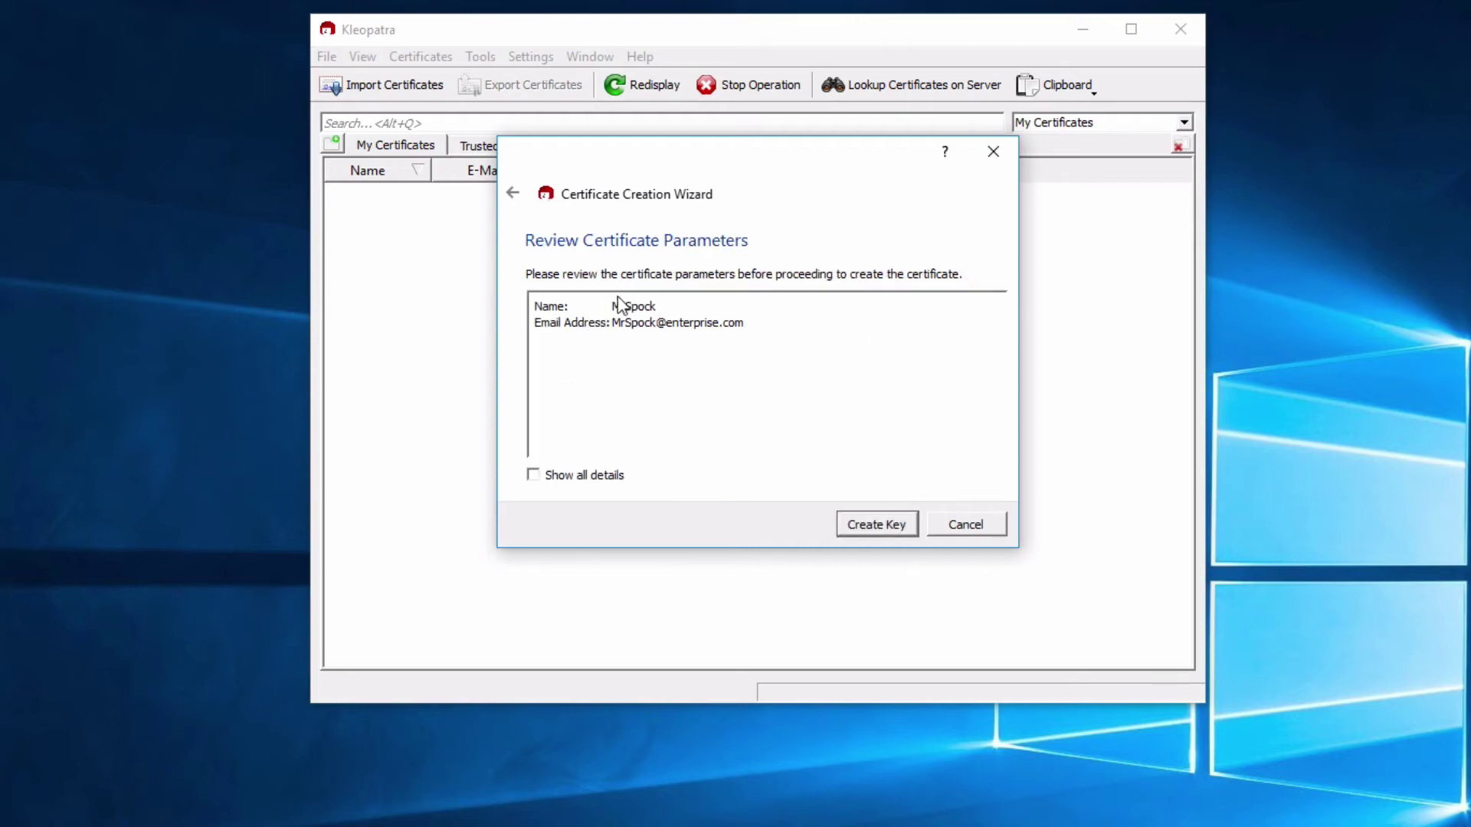
Create the key with an 8-character passphrase, keeping it despite the weakness warning, and confirm it
click(862, 529)
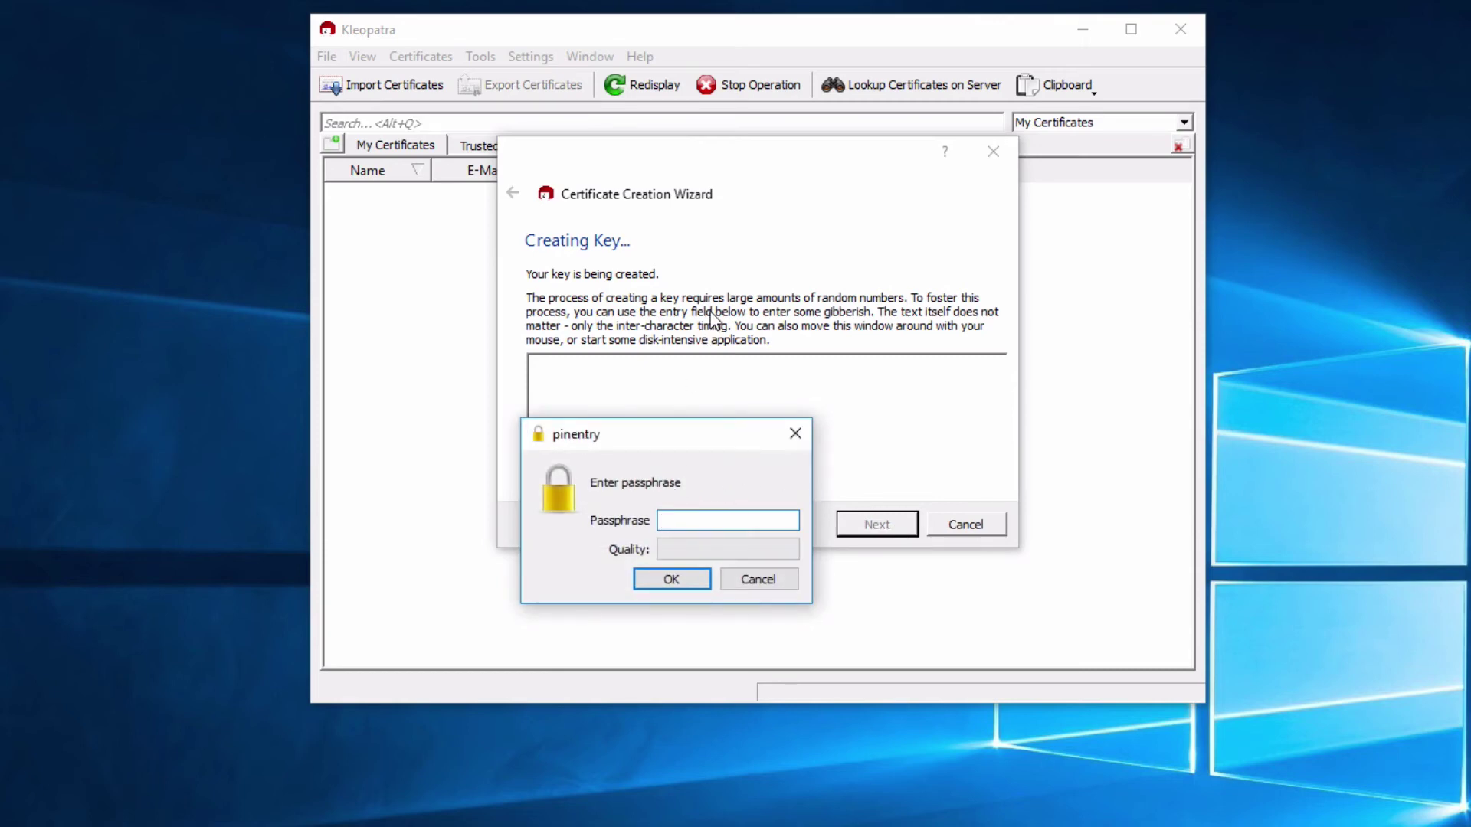
text(••••••••)
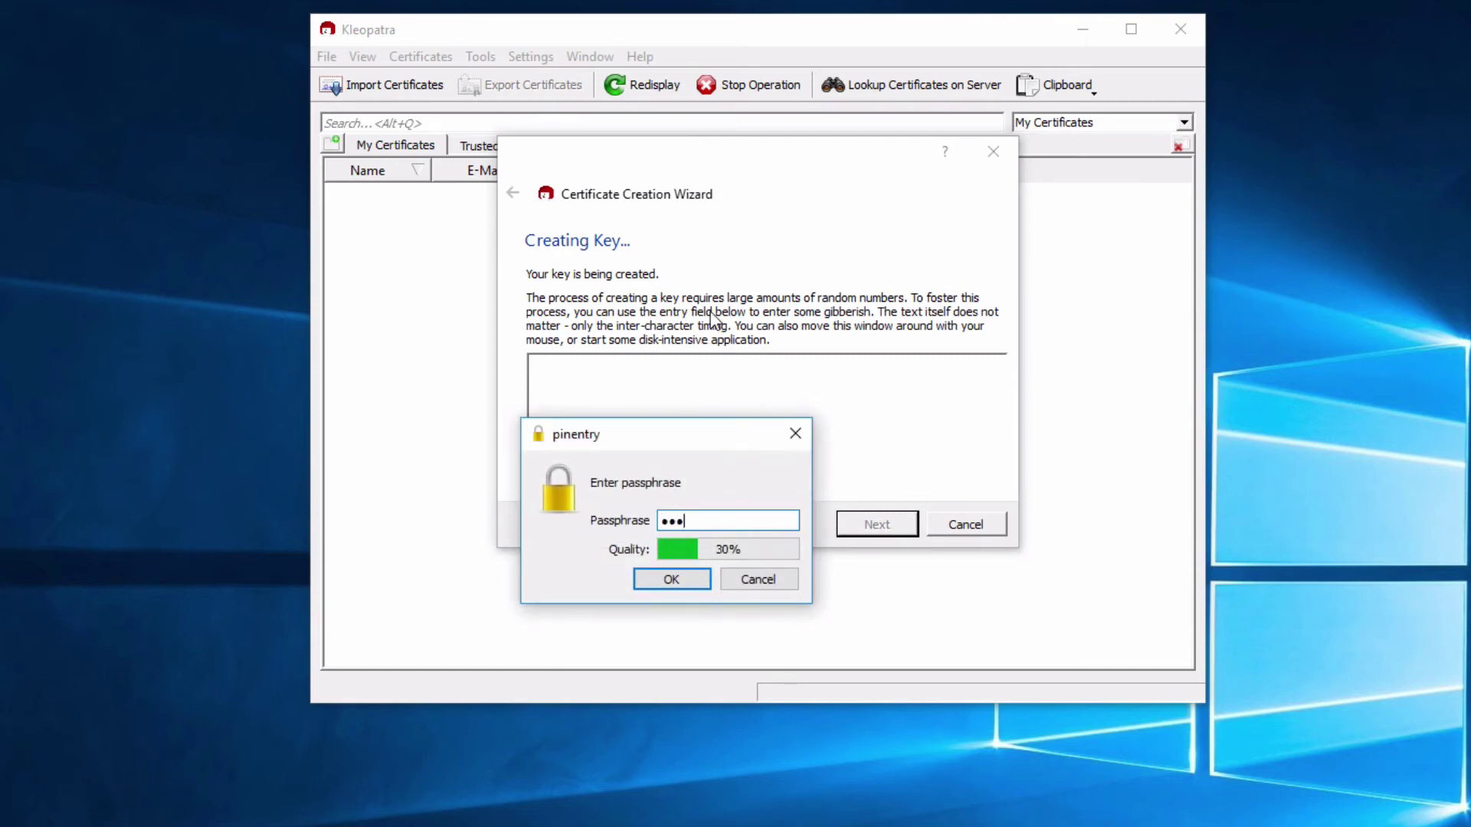
click(665, 580)
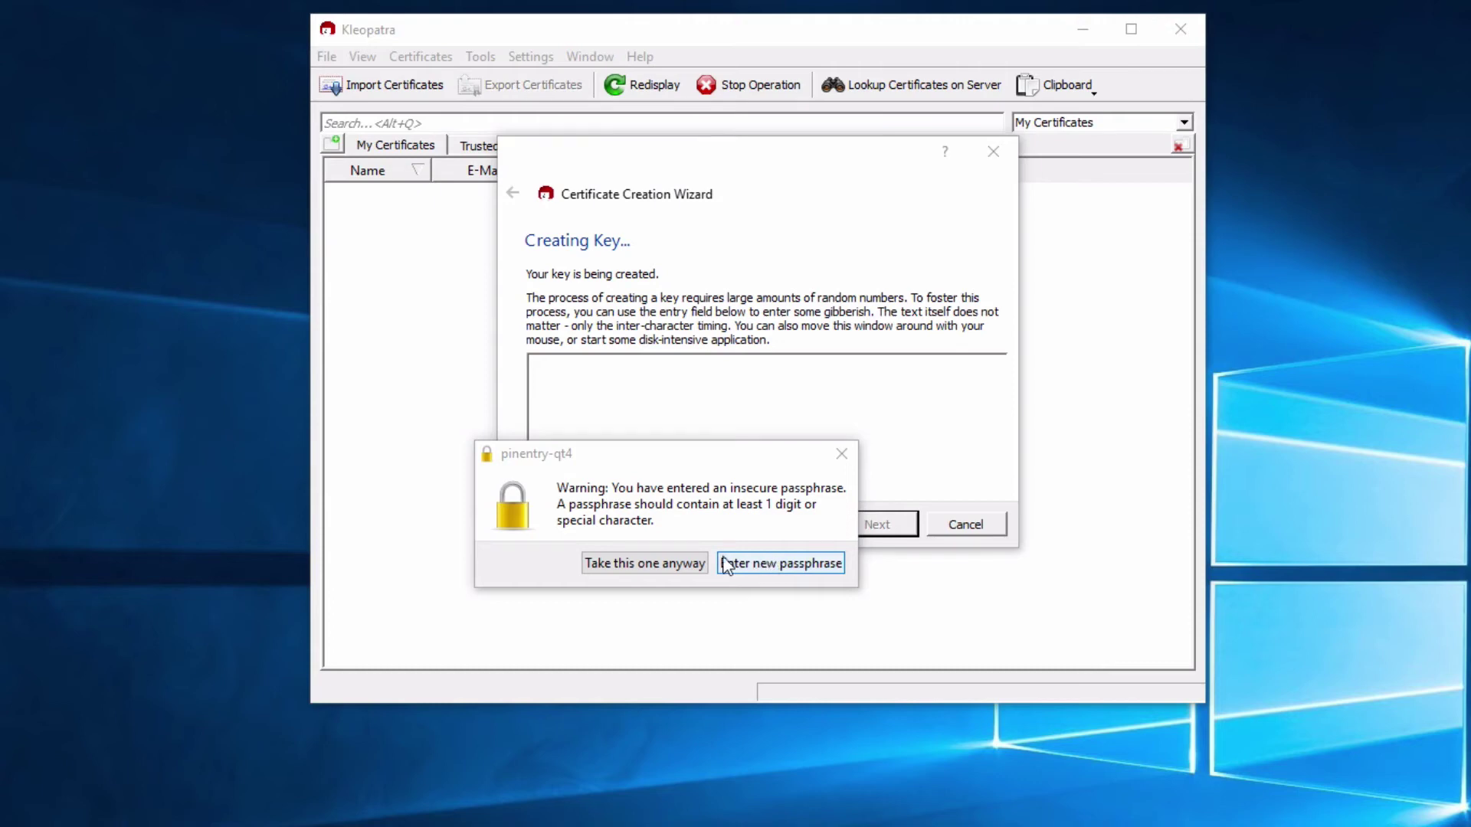
click(657, 564)
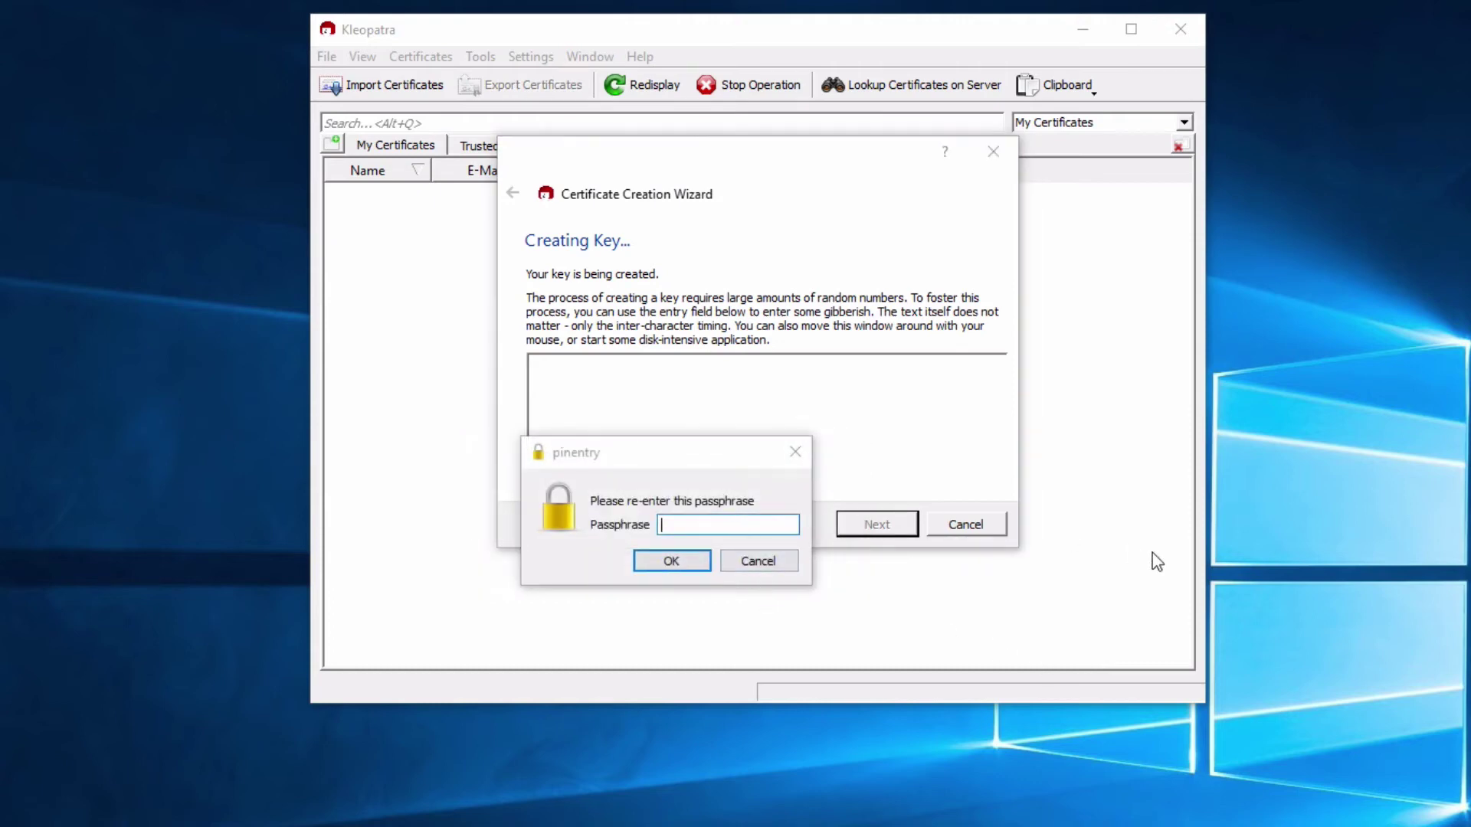
text(********)
click(690, 564)
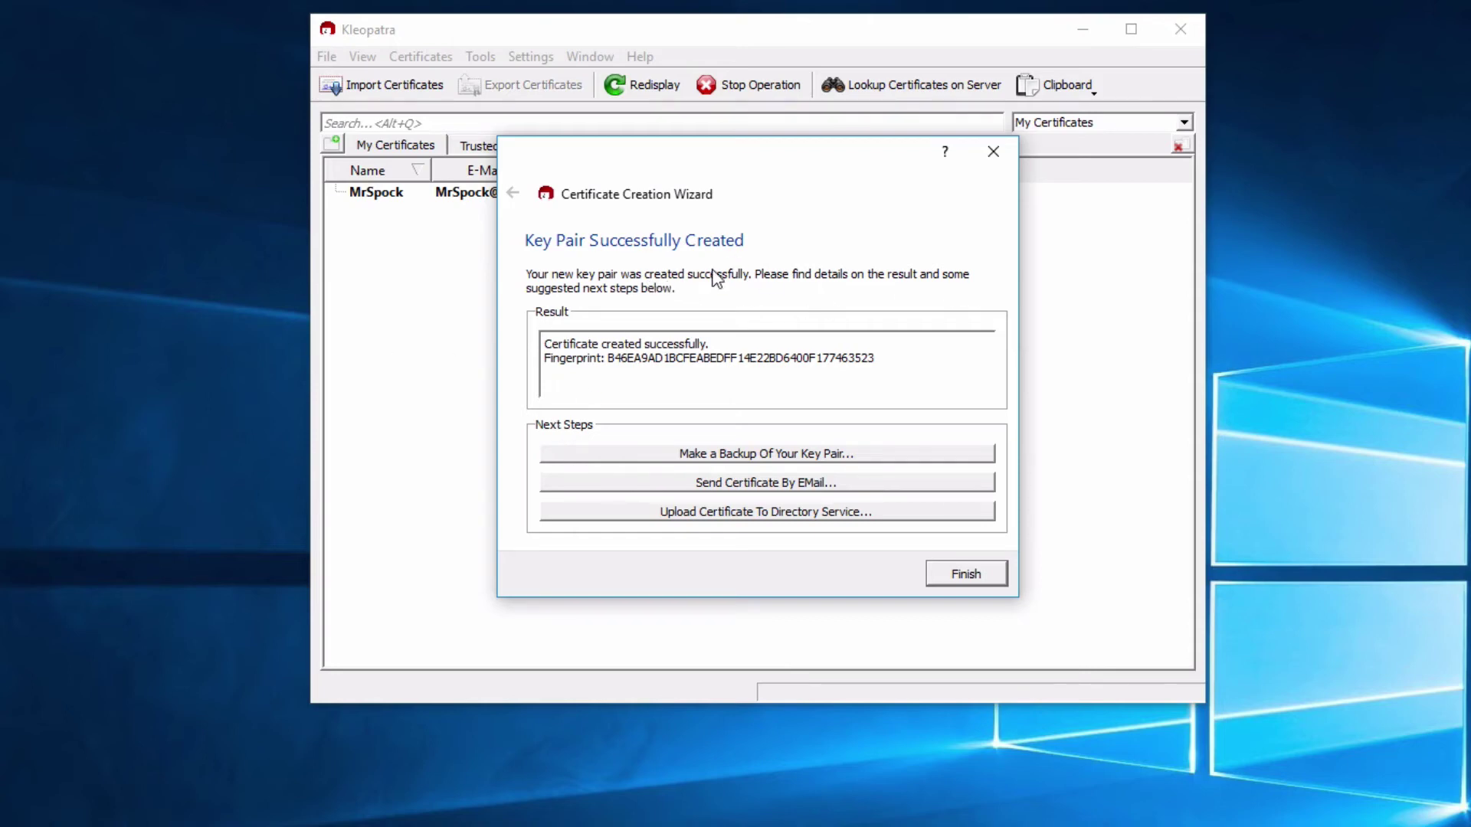
Finish the certificate wizard and select the new certificate in My Certificates
click(967, 575)
click(623, 197)
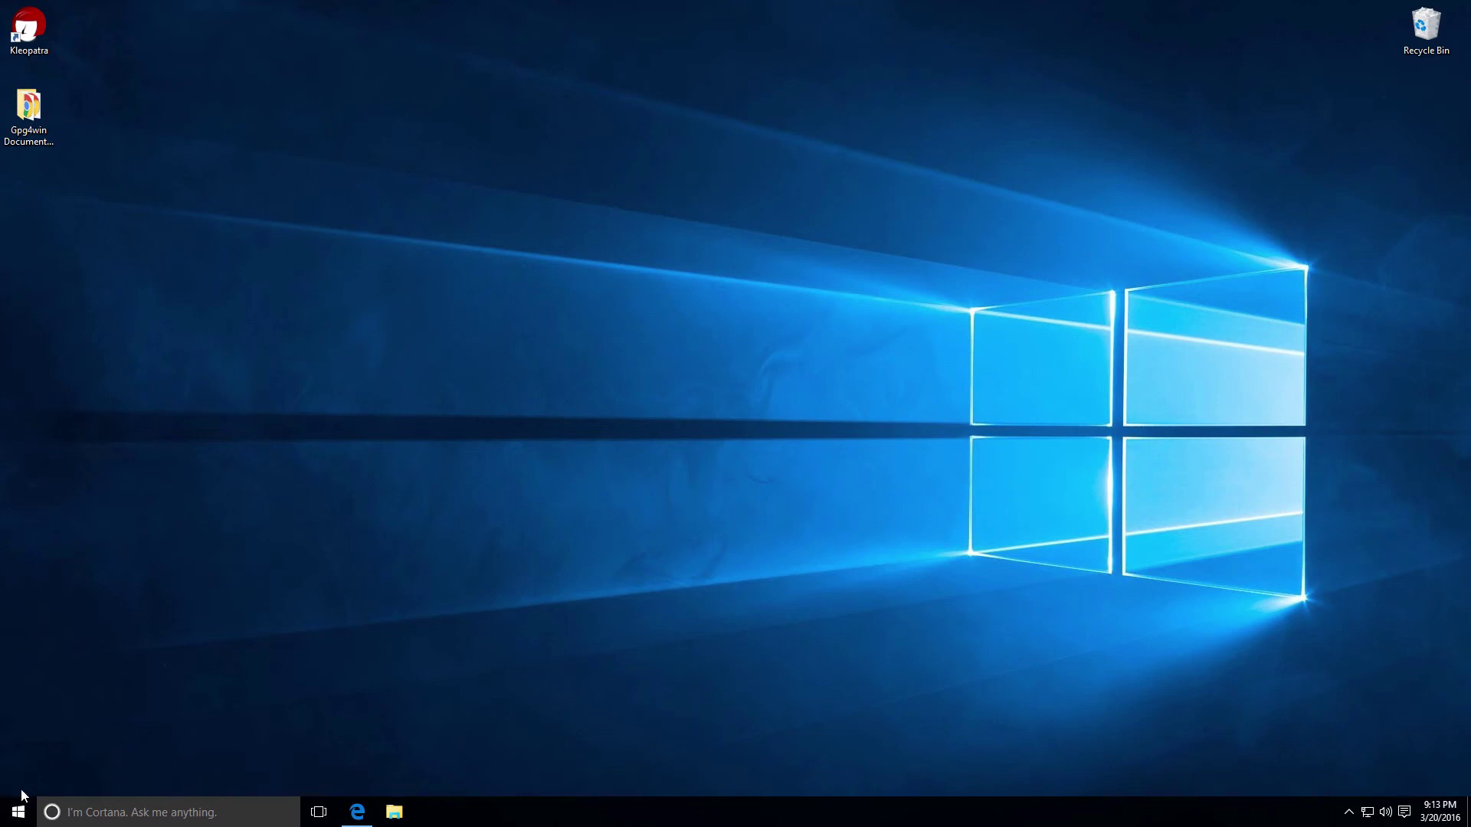
Launch Notepad via Start search and type test, a blank line, then test
click(17, 814)
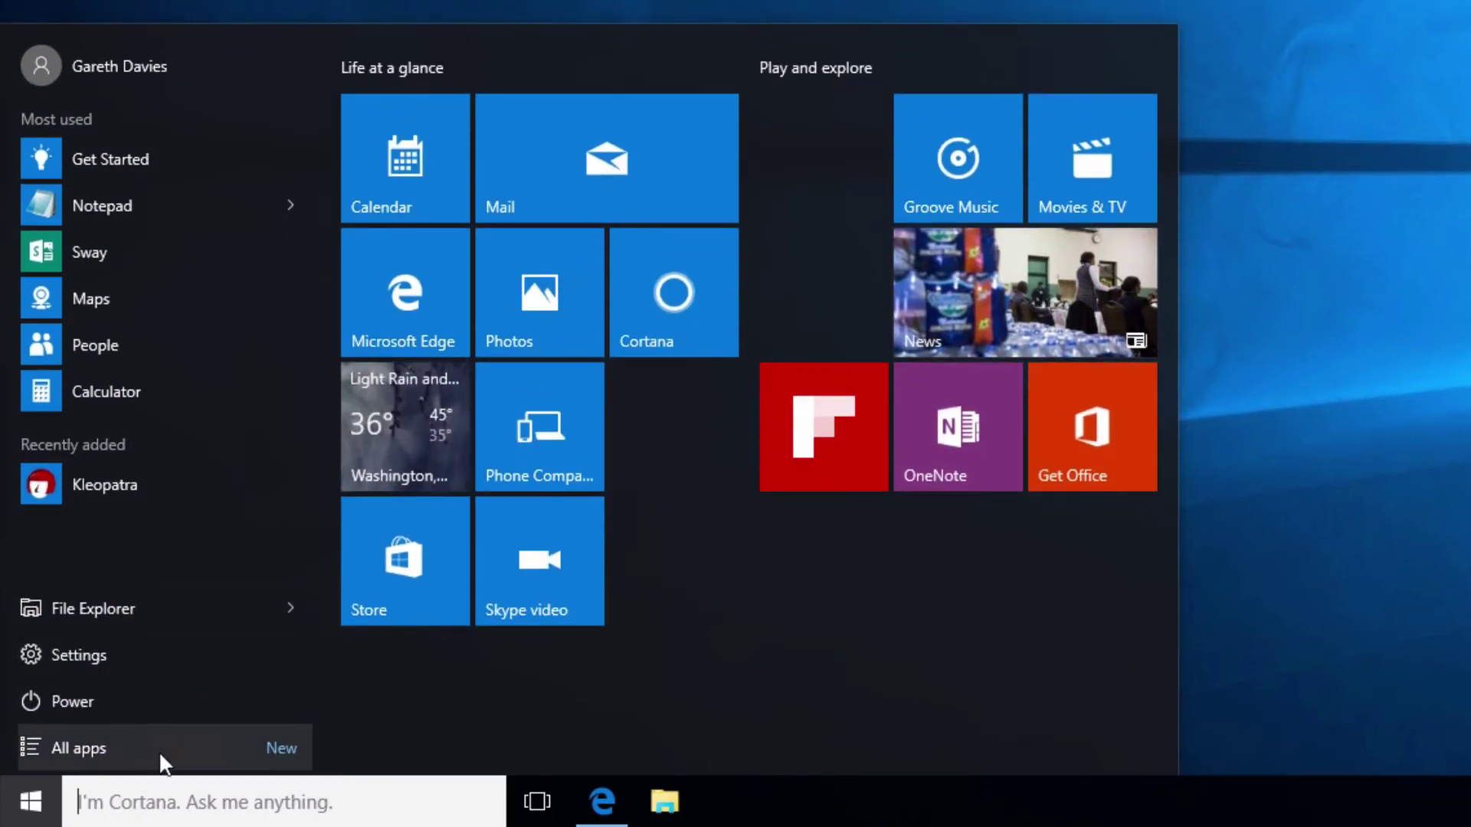
click(201, 798)
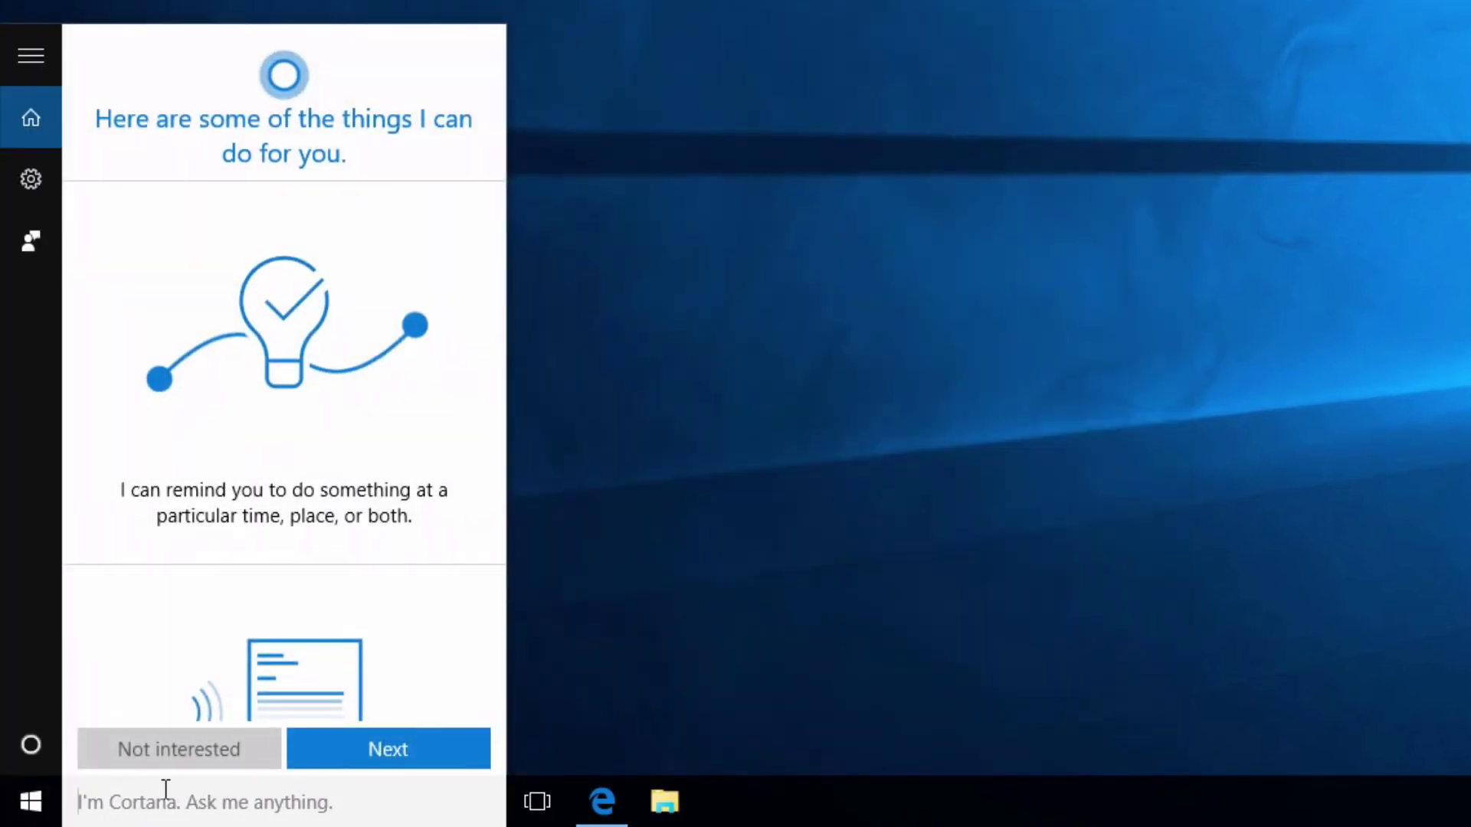
text(n)
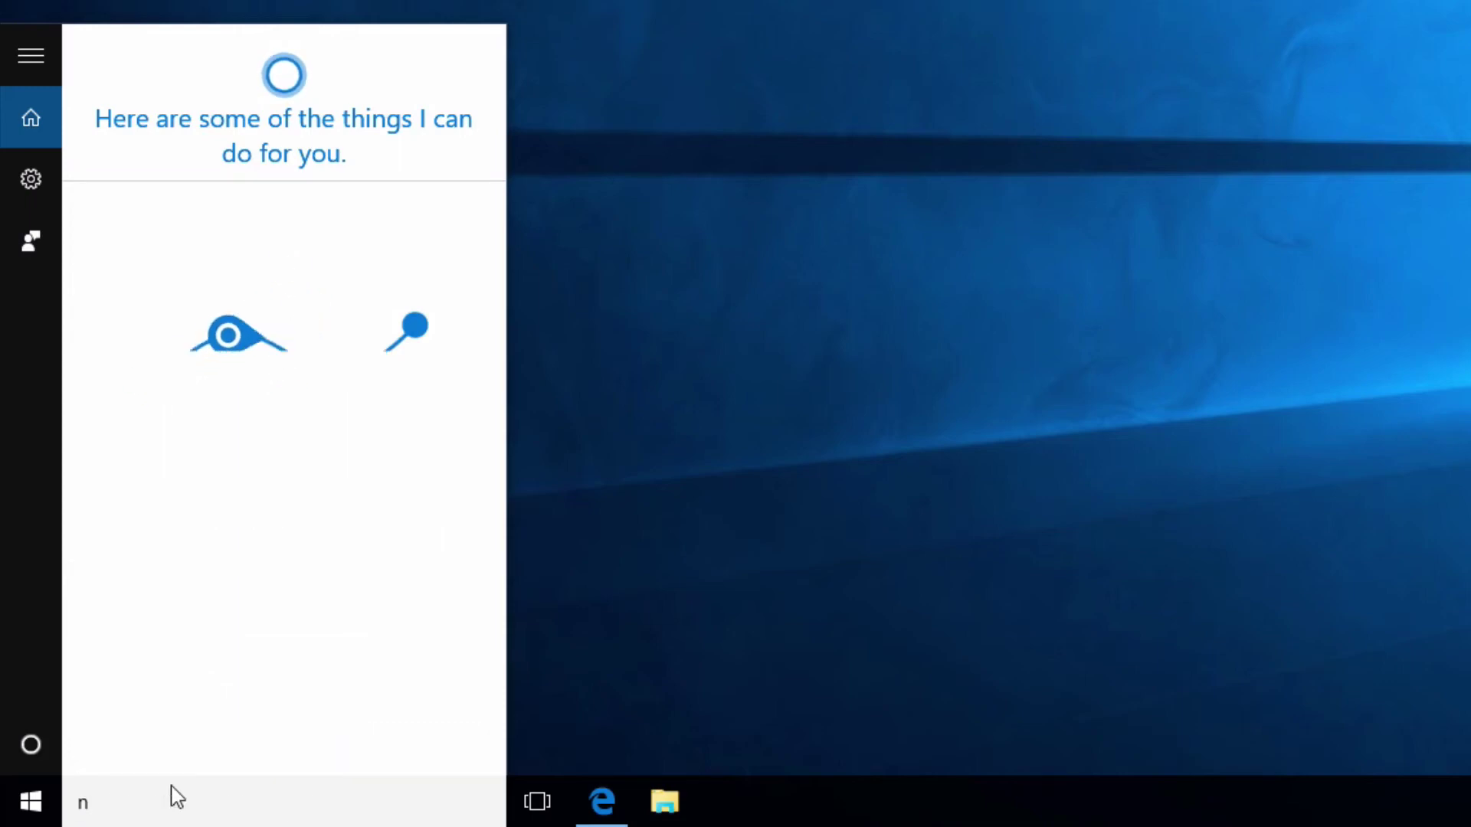
text(ote)
key(Return)
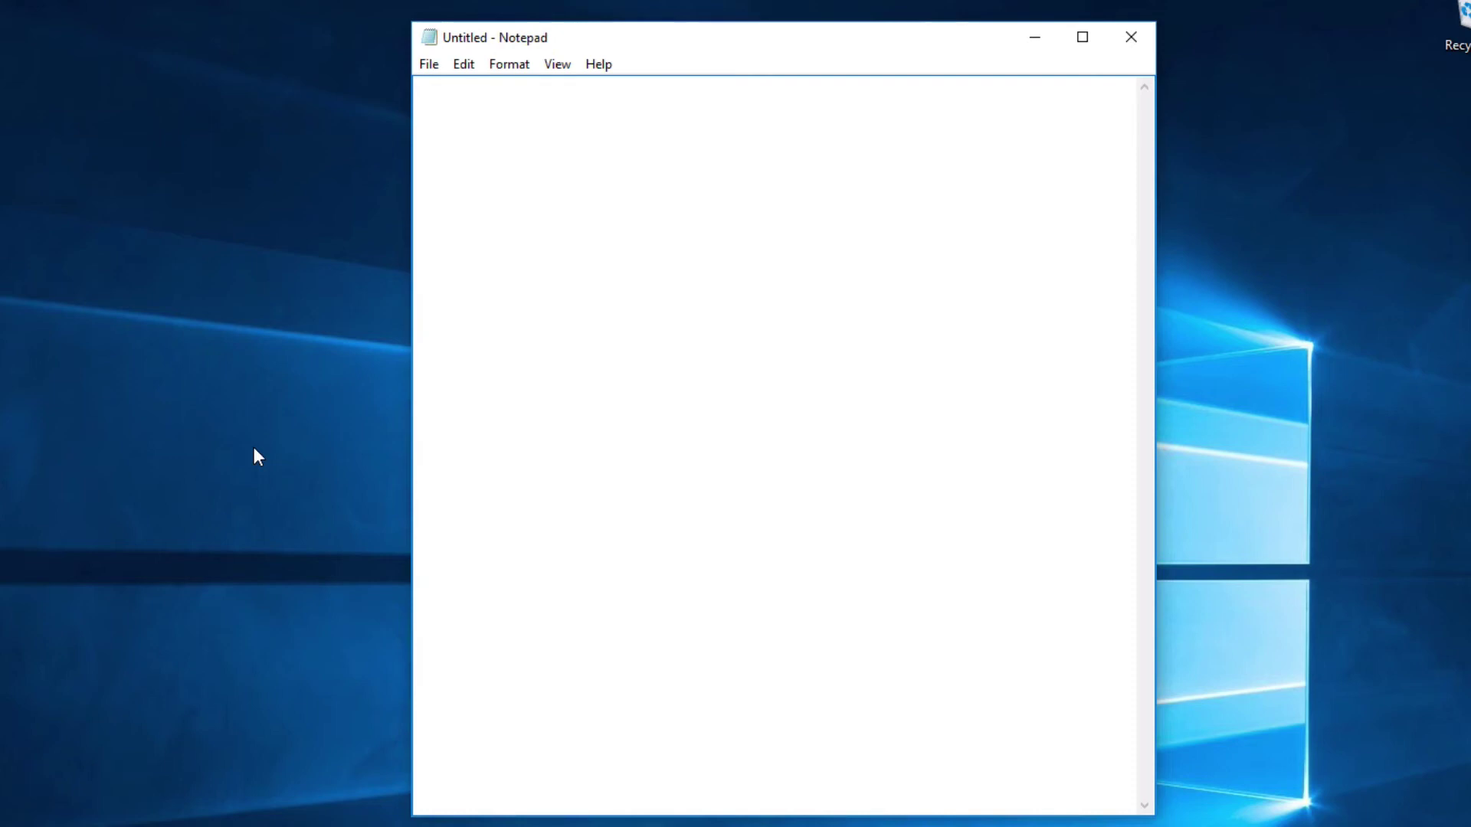
text(test)
key(Return)
key(Return)
text(terst)
key(BackSpace)
key(BackSpace)
key(BackSpace)
text(st)
Save the document as test.txt on the Desktop, then reopen and close it
click(428, 64)
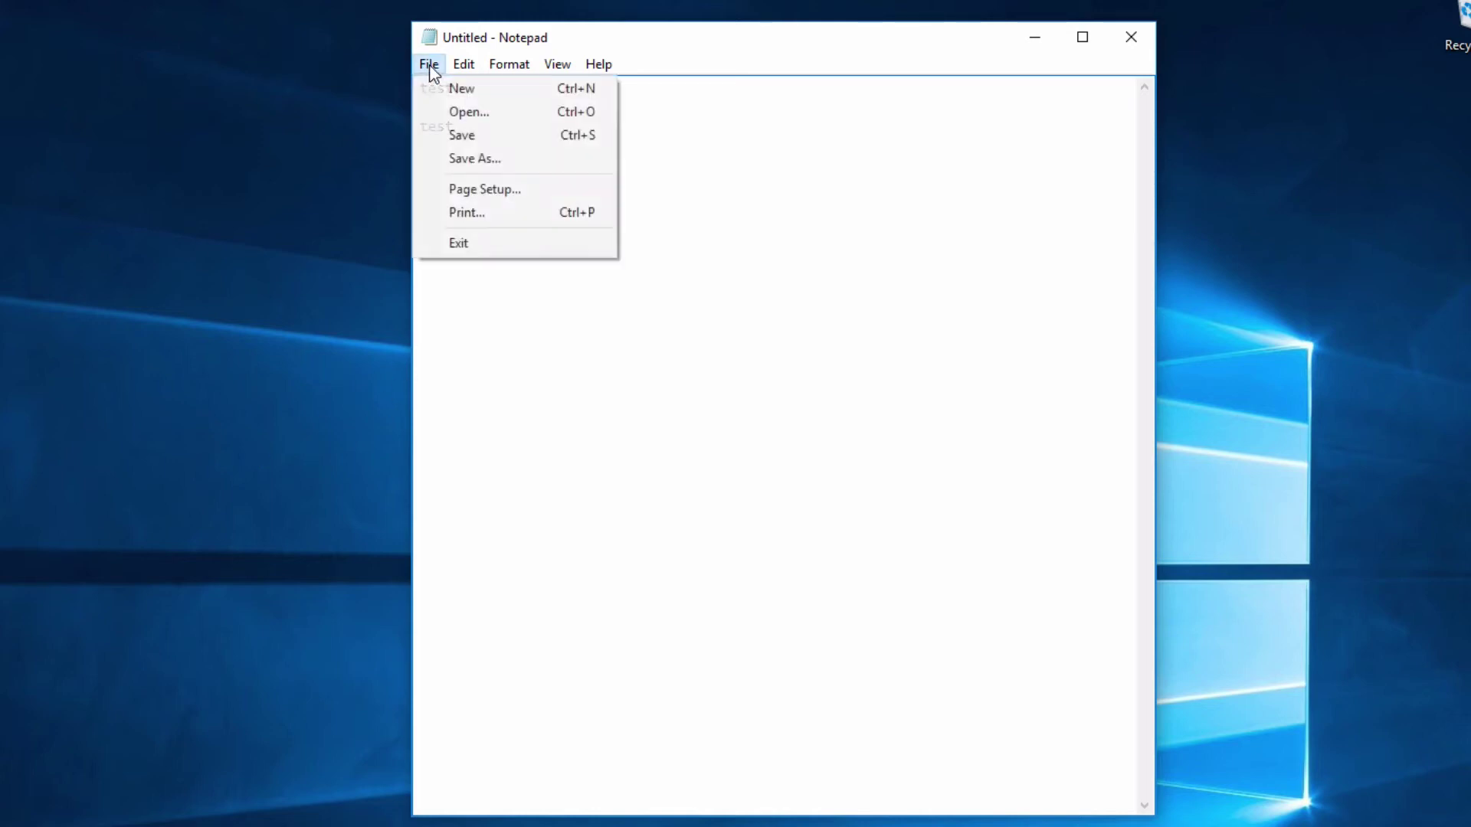
click(480, 138)
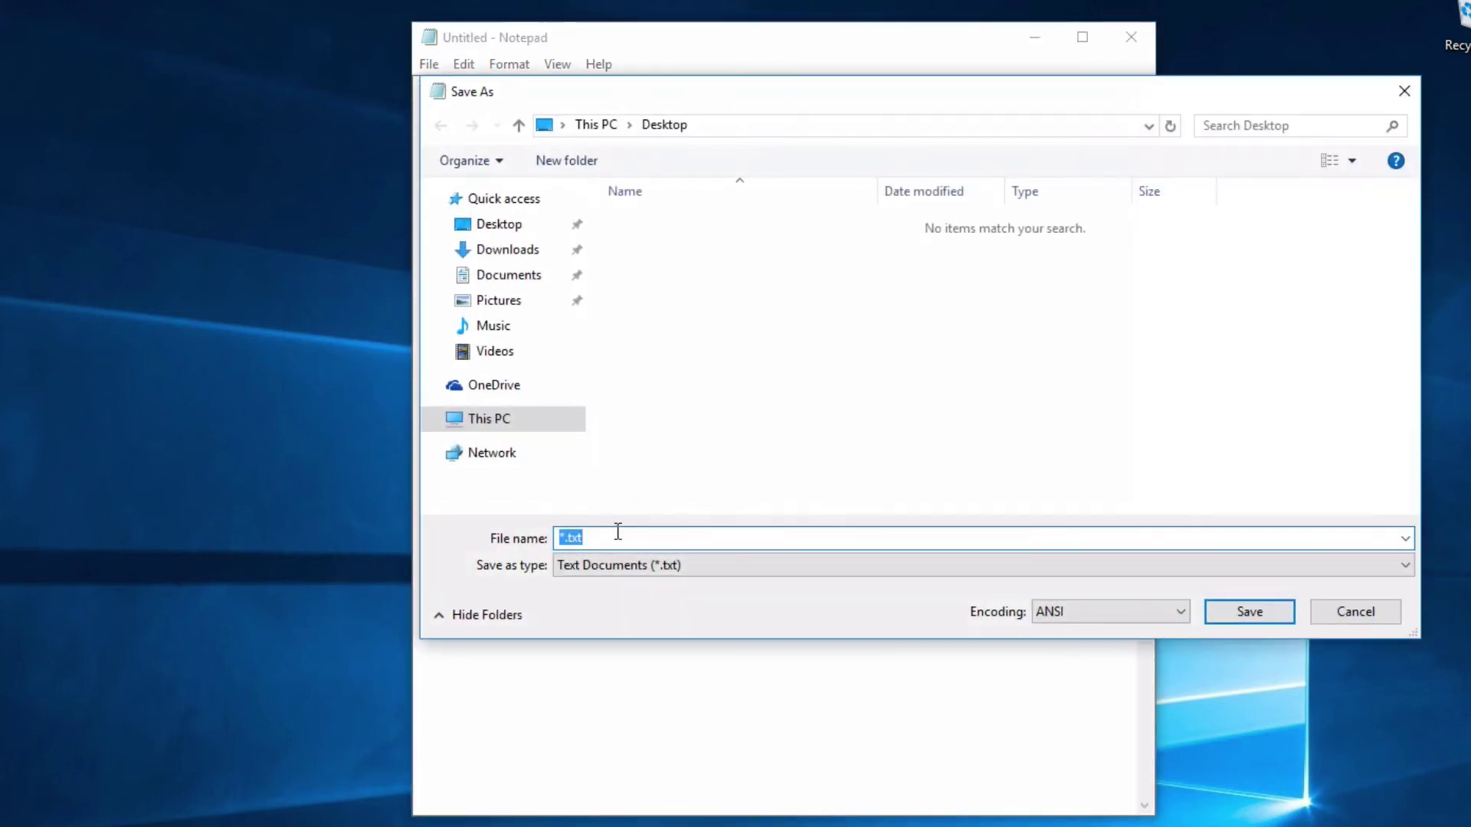
click(566, 536)
key(BackSpace)
text(test)
key(Return)
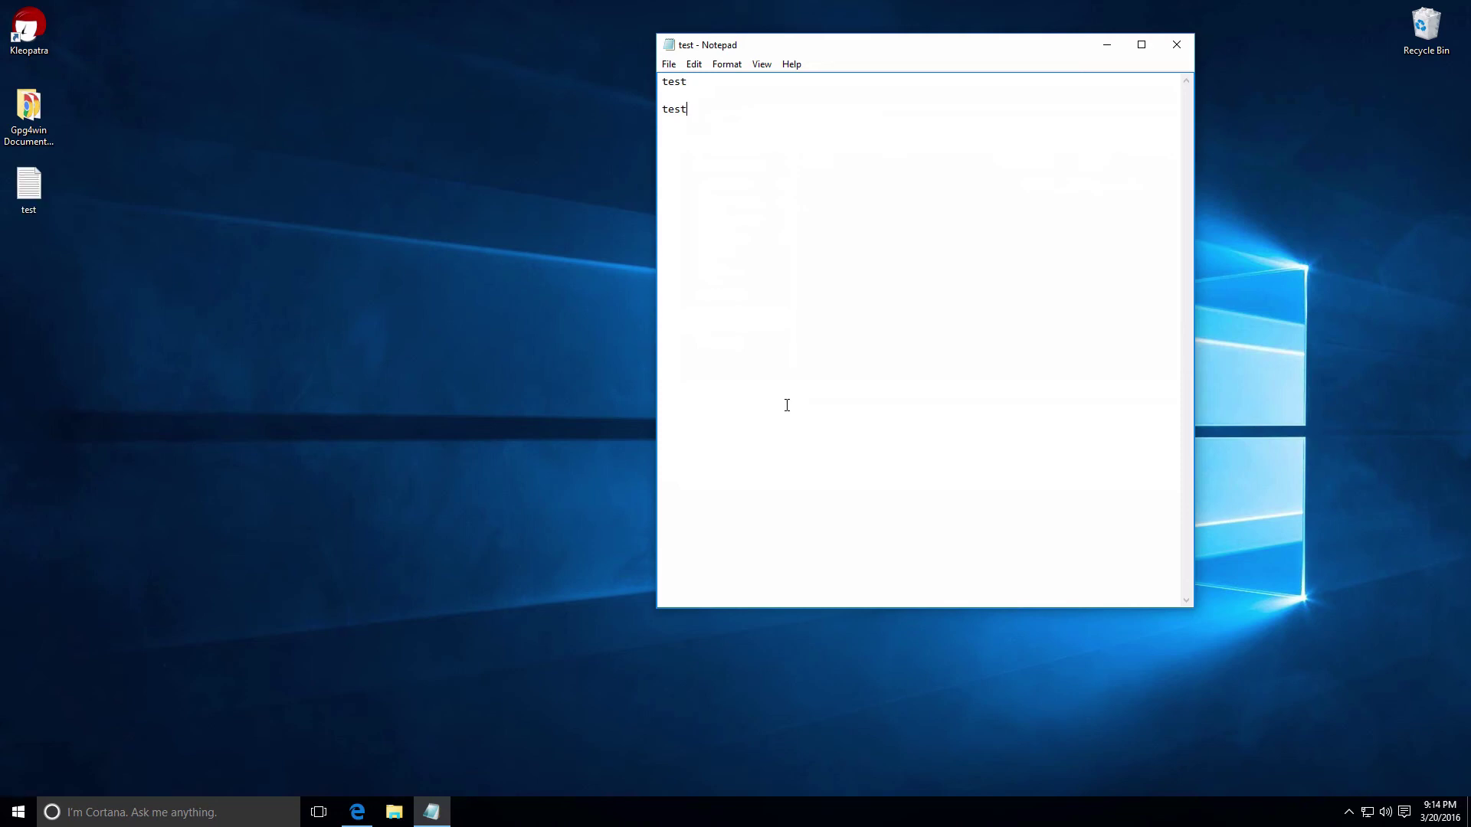
click(1183, 51)
double_click(29, 185)
click(1163, 44)
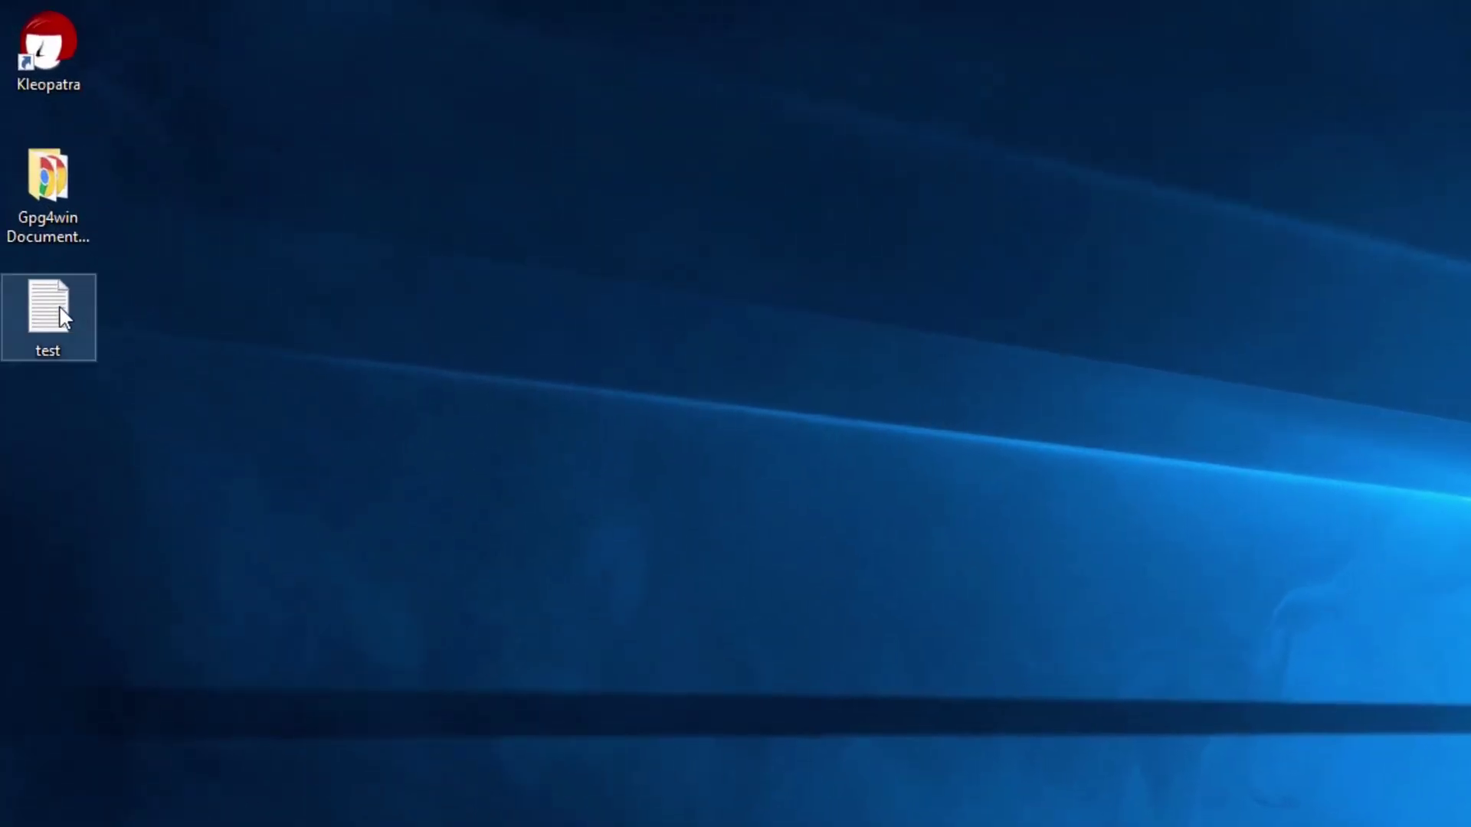
mouse_move(62, 317)
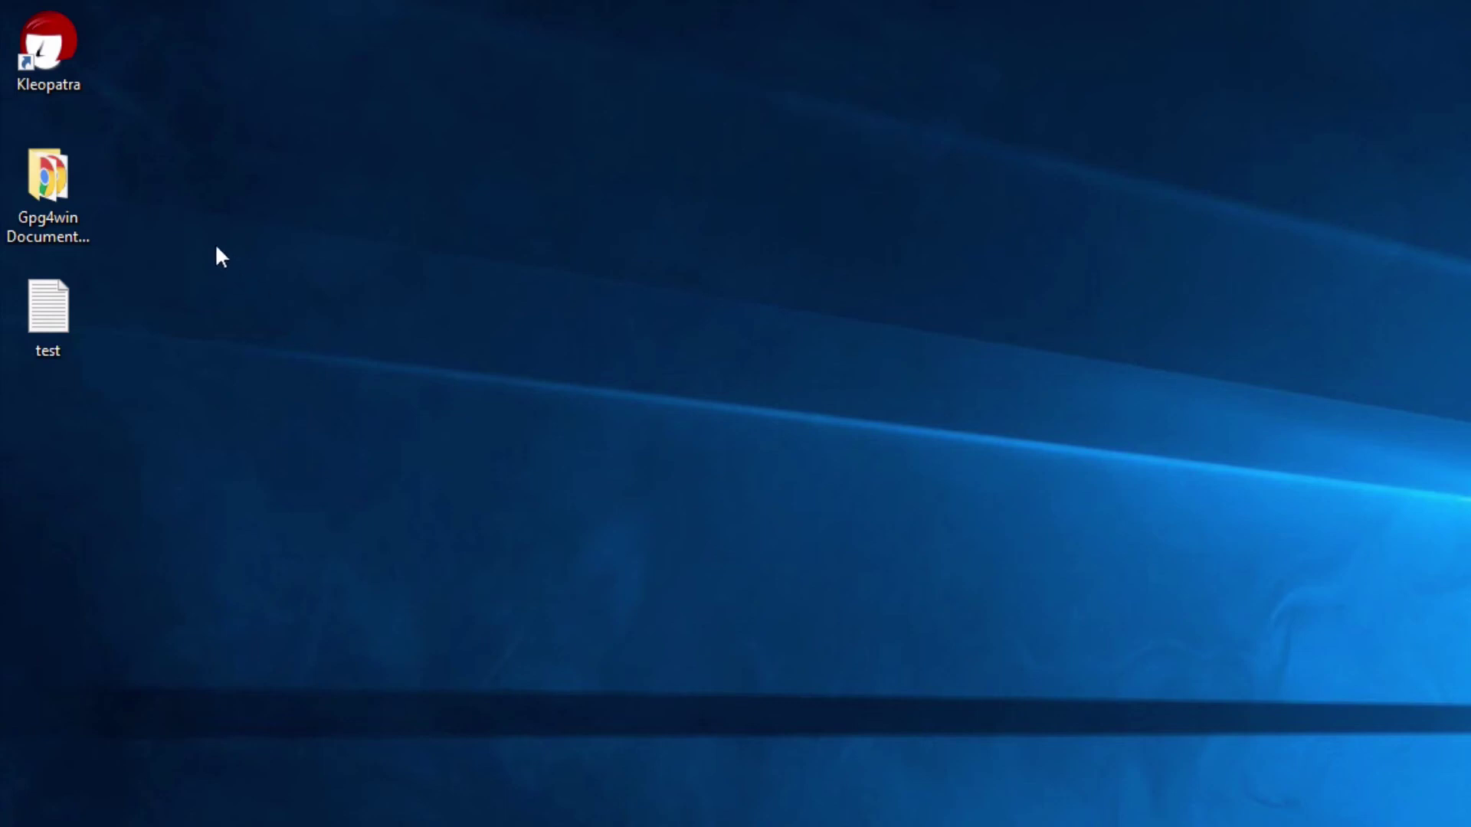
Encrypt test.txt through GpgEX to the user's own certificate, producing test.txt.gpg
right_click(37, 305)
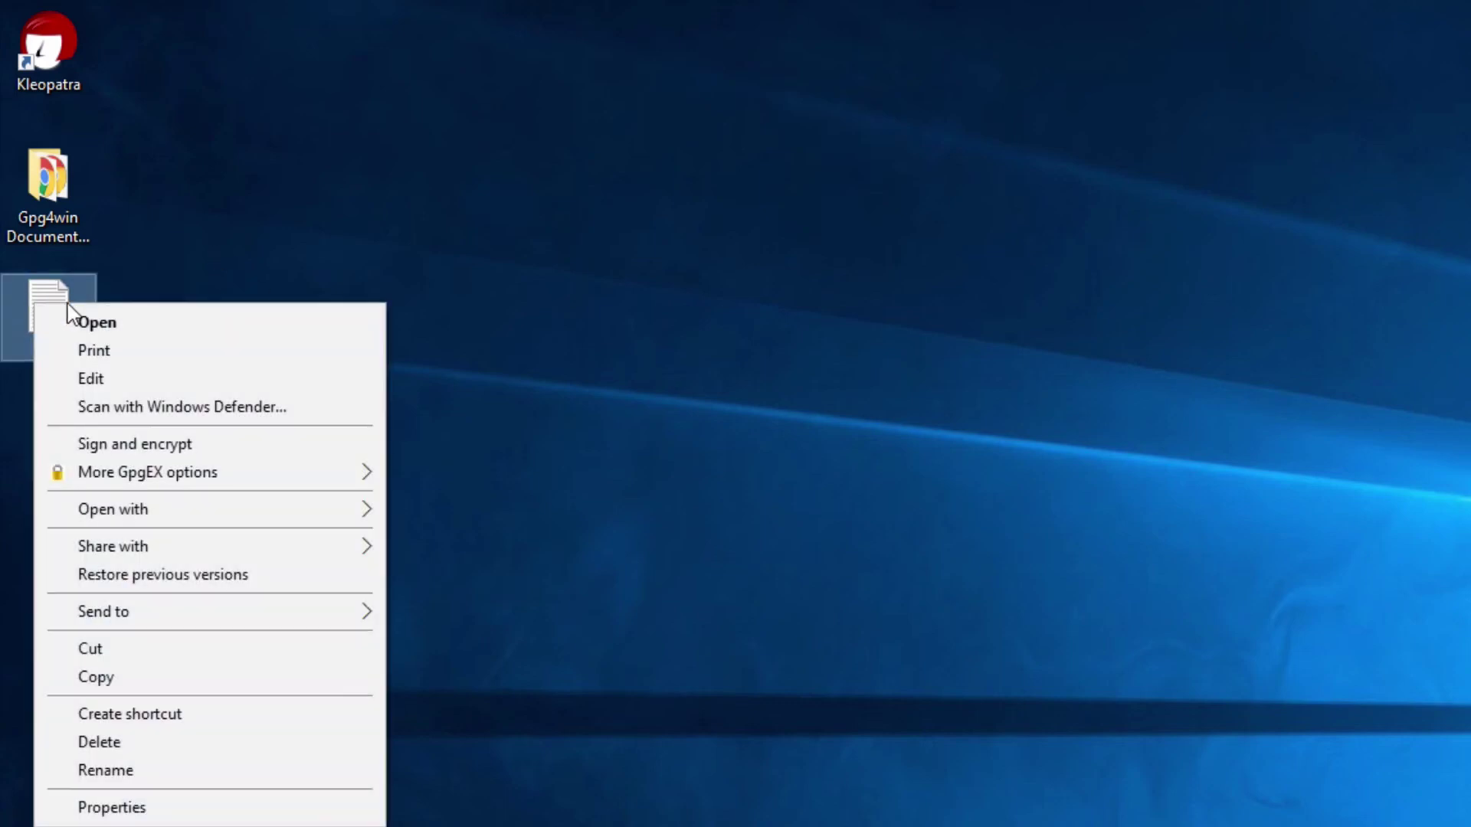
mouse_move(178, 481)
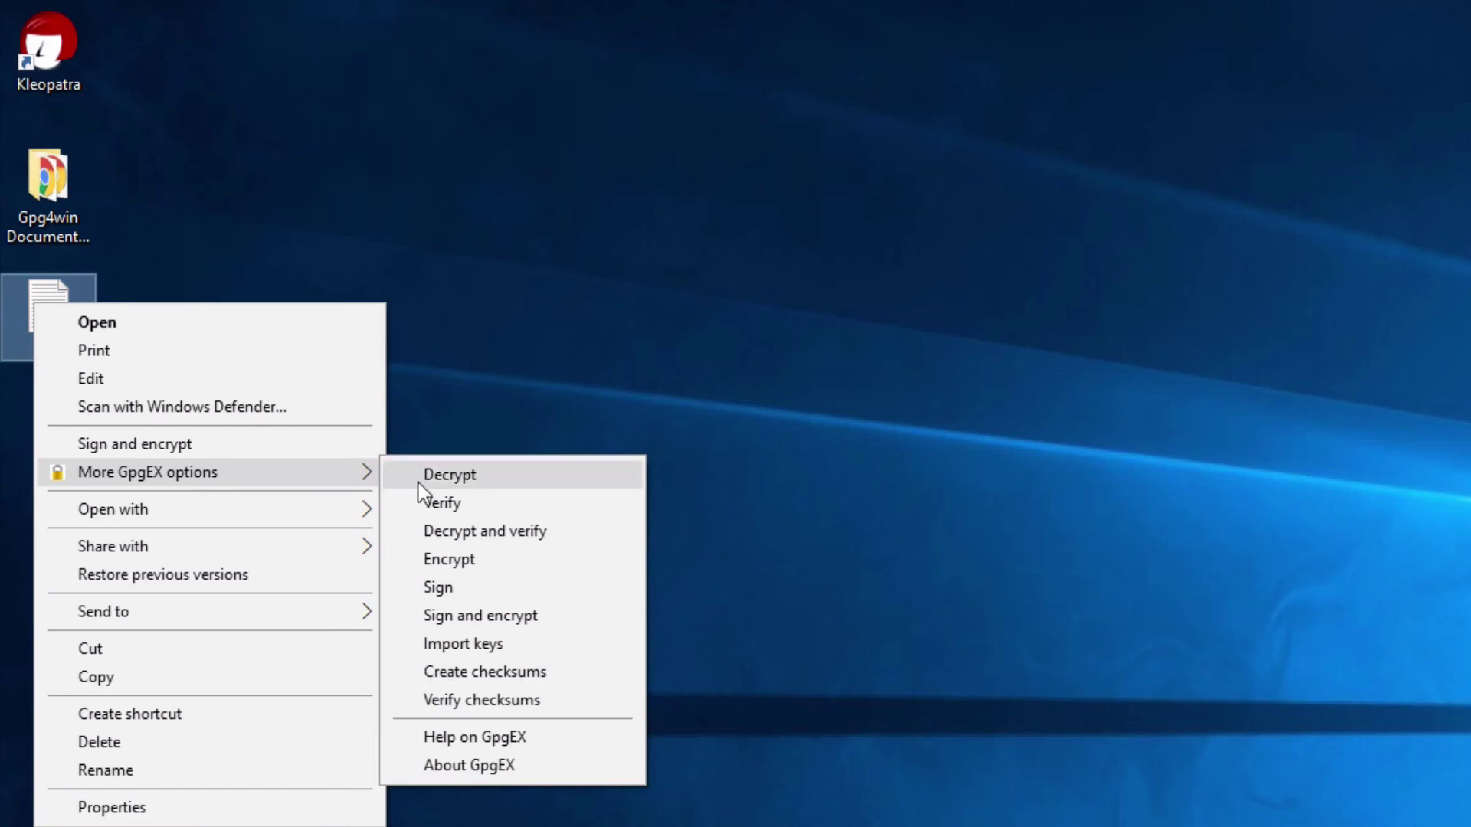
click(466, 561)
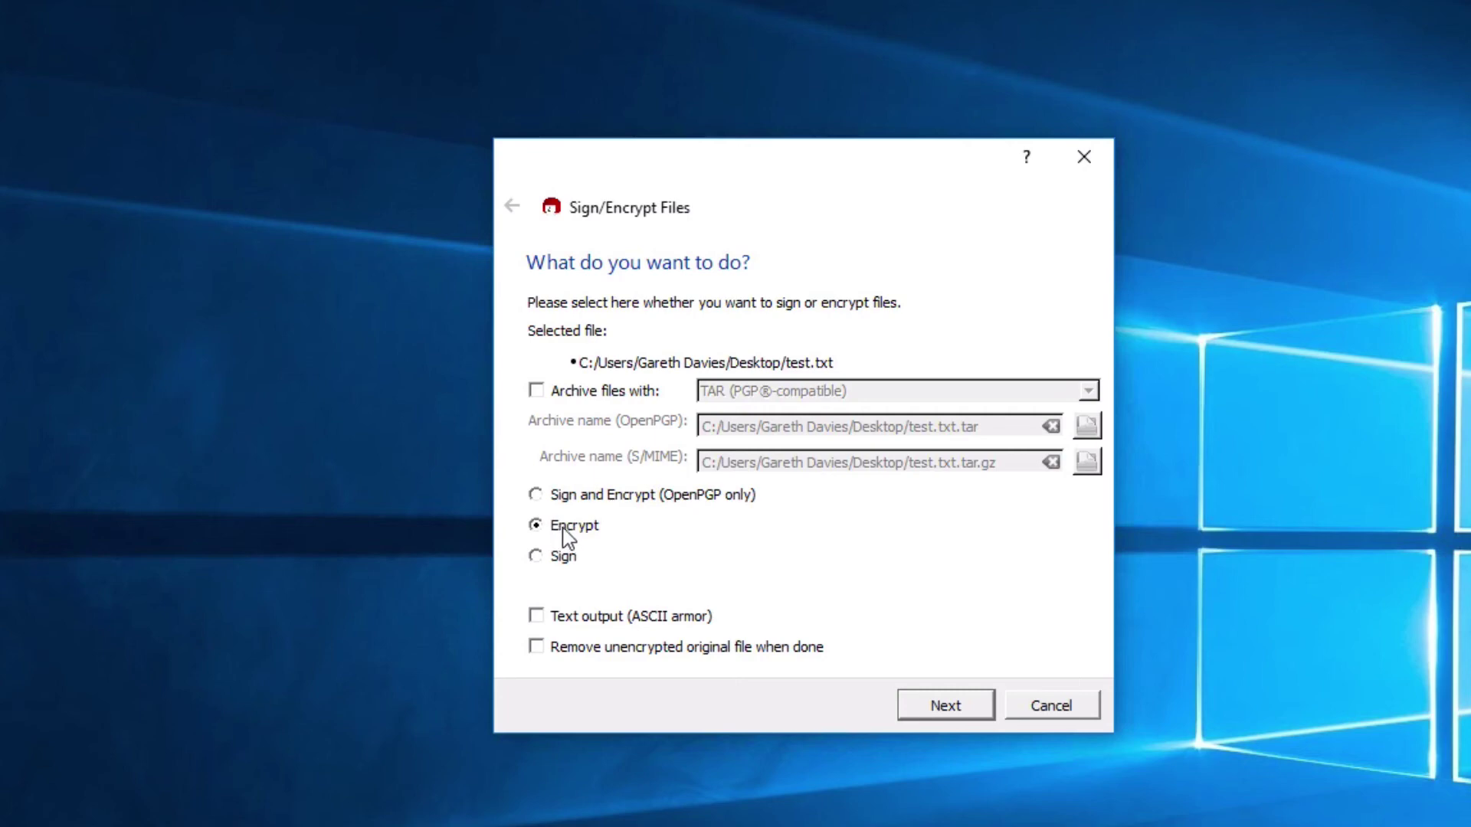
click(956, 708)
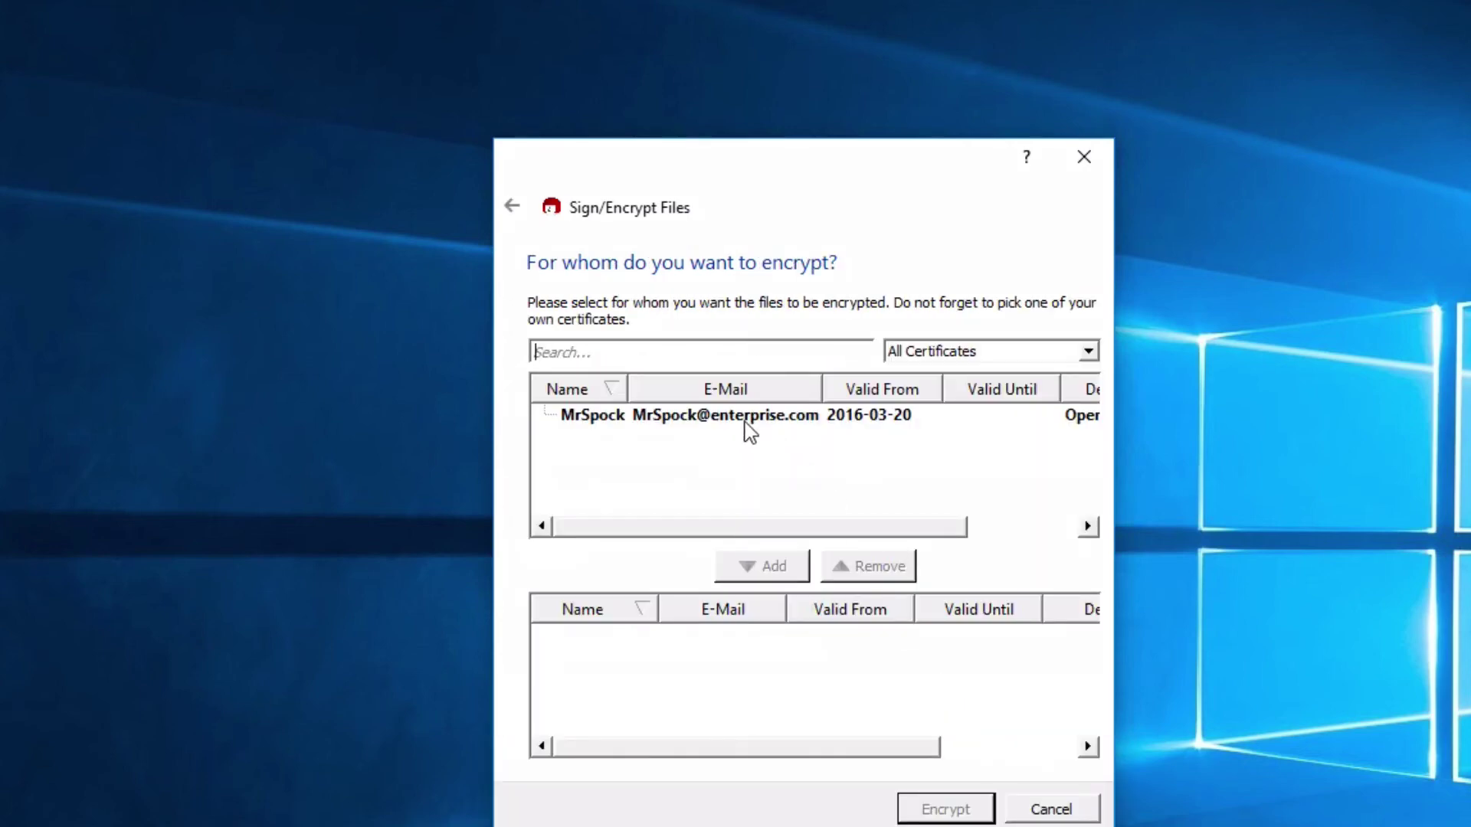
click(743, 419)
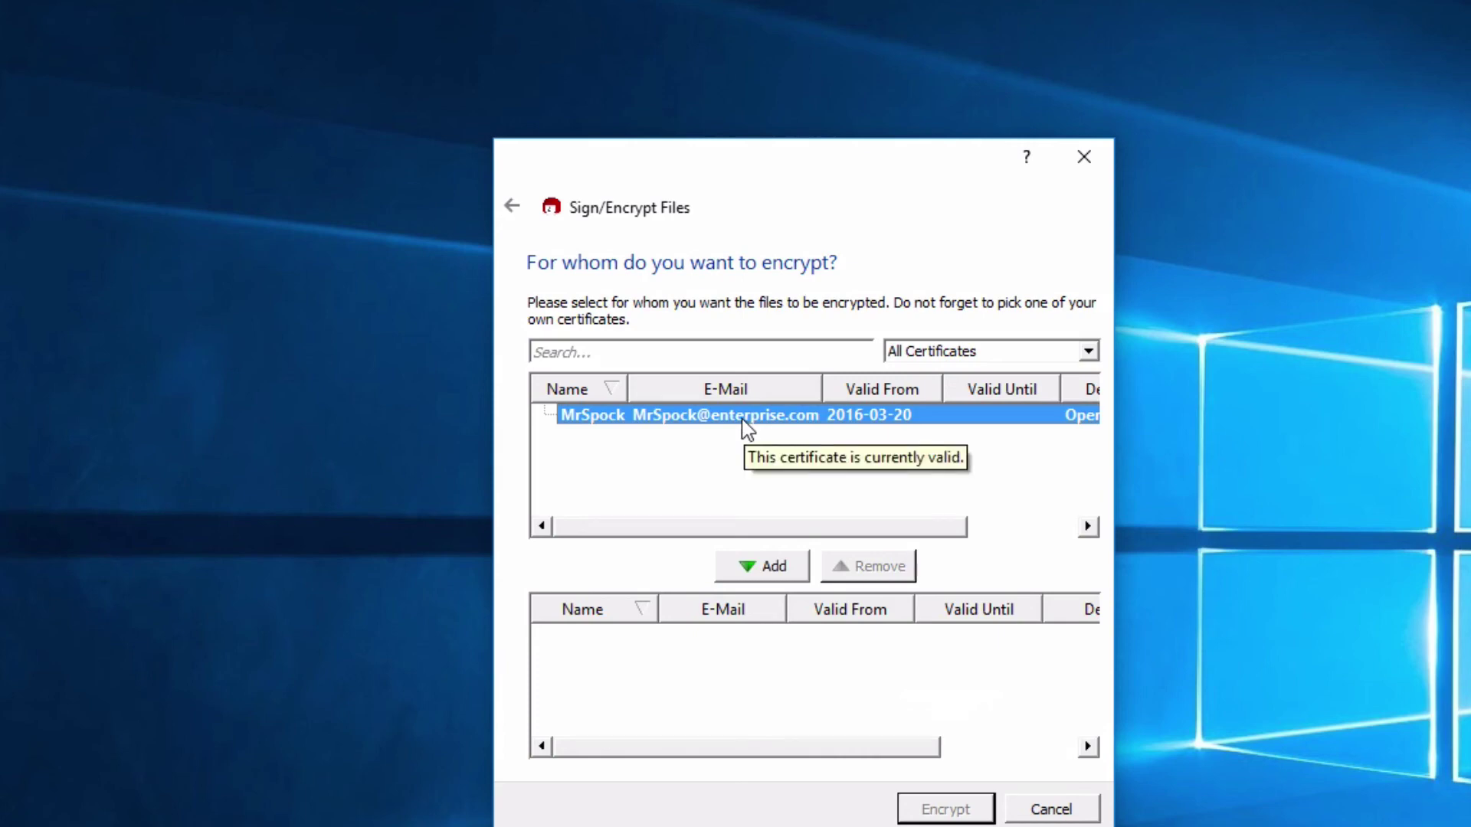
click(762, 568)
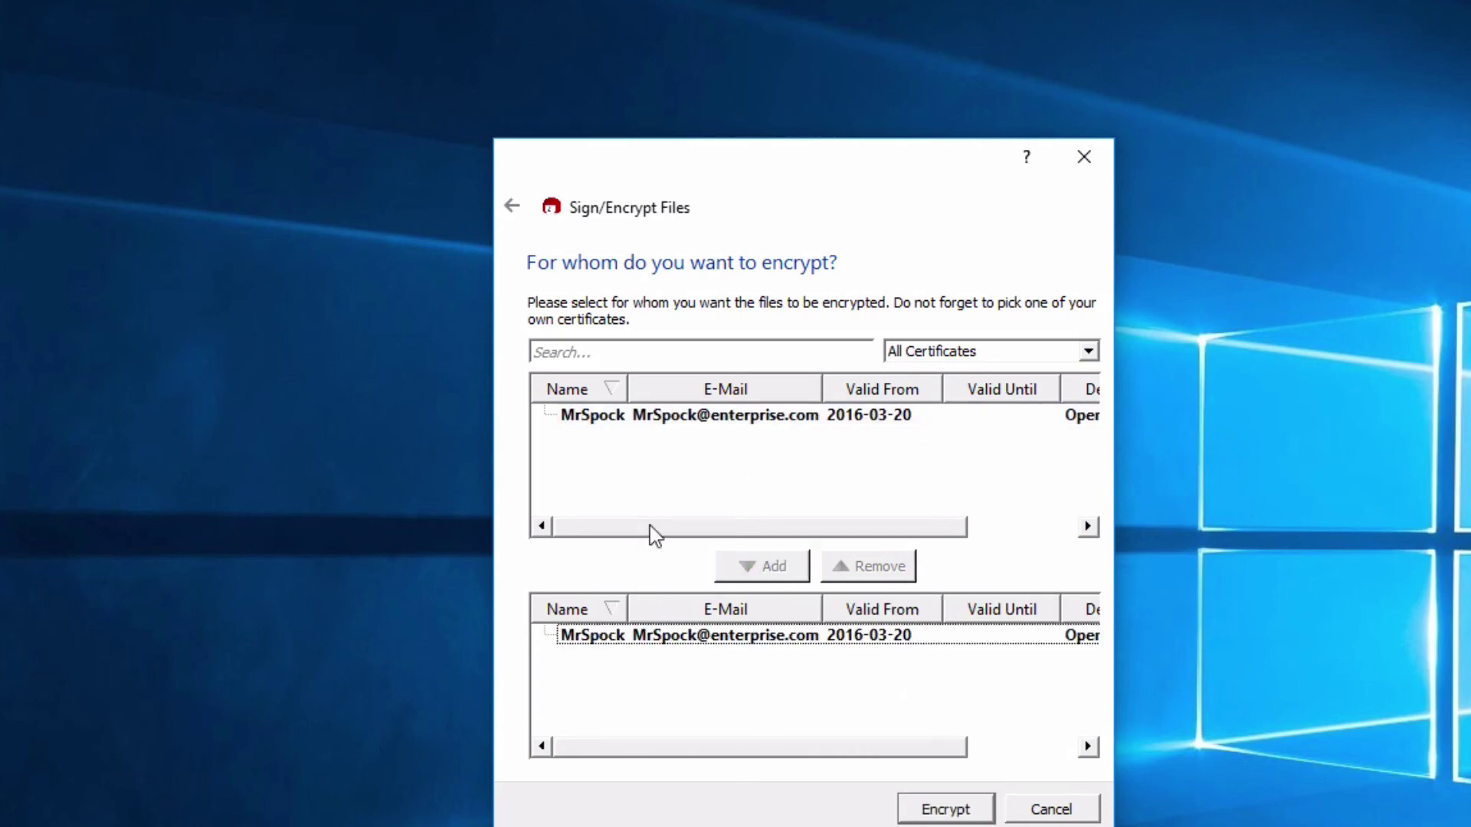
click(916, 812)
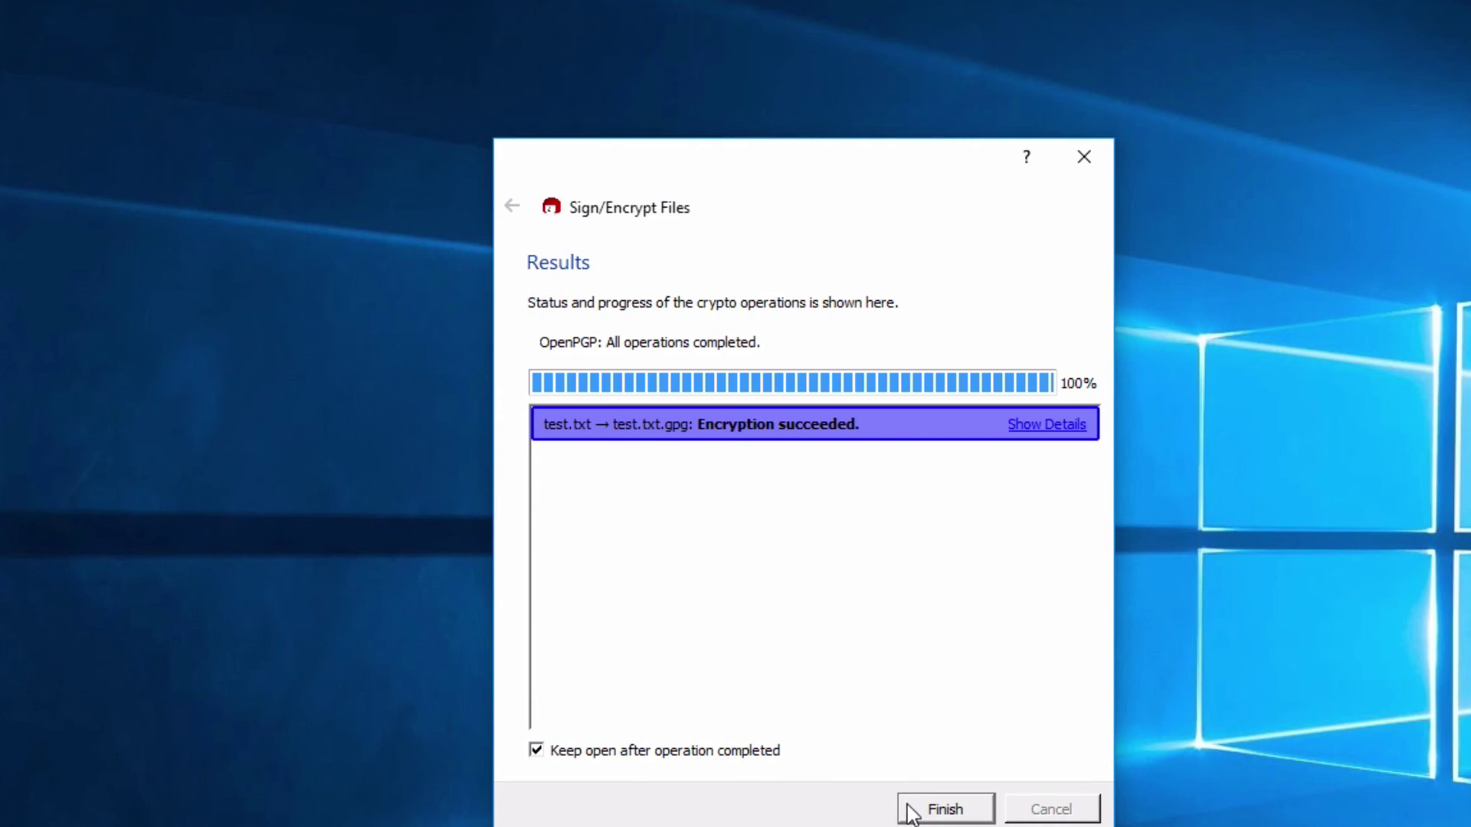
click(912, 810)
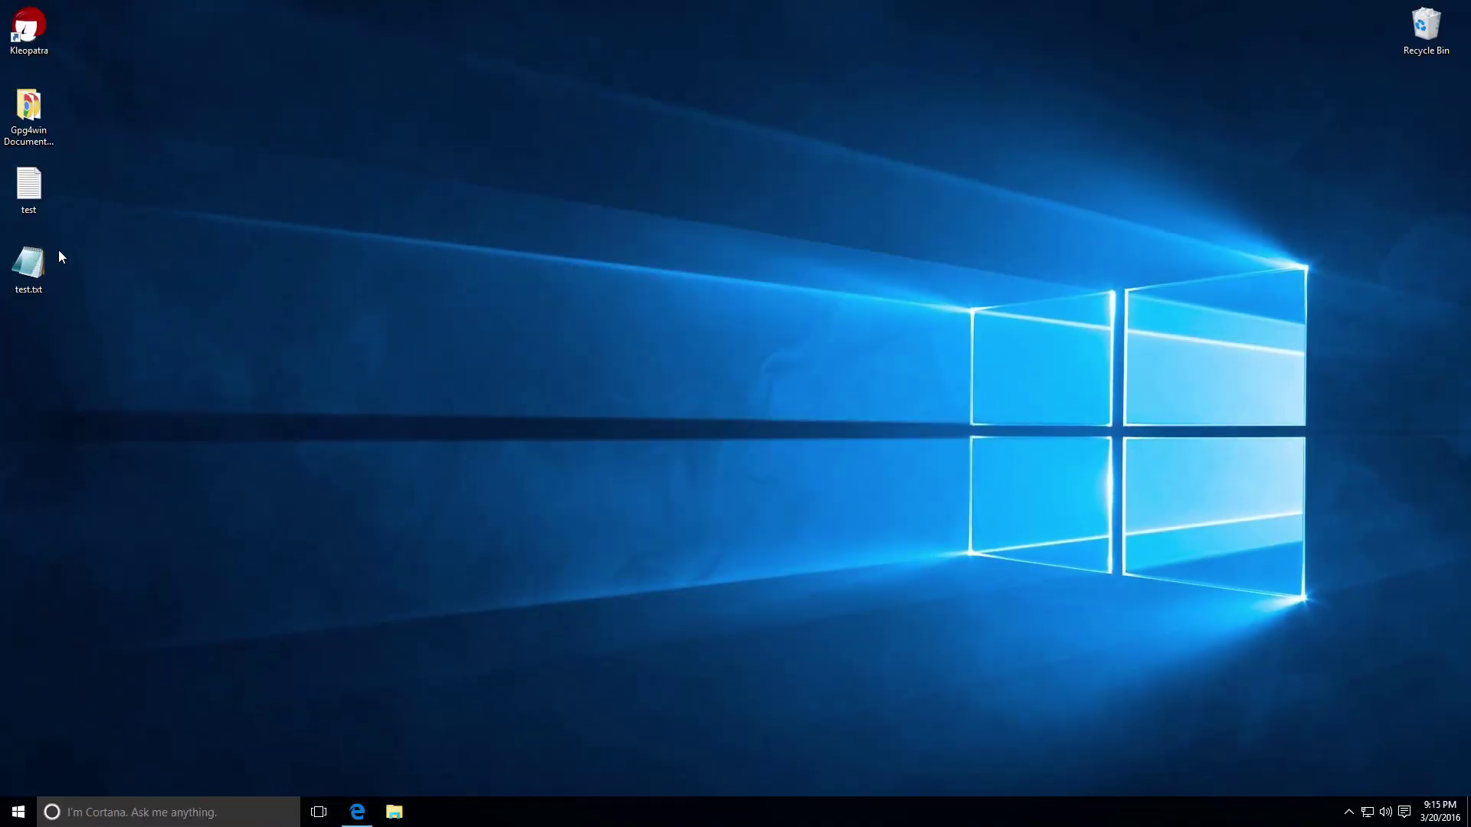
double_click(37, 252)
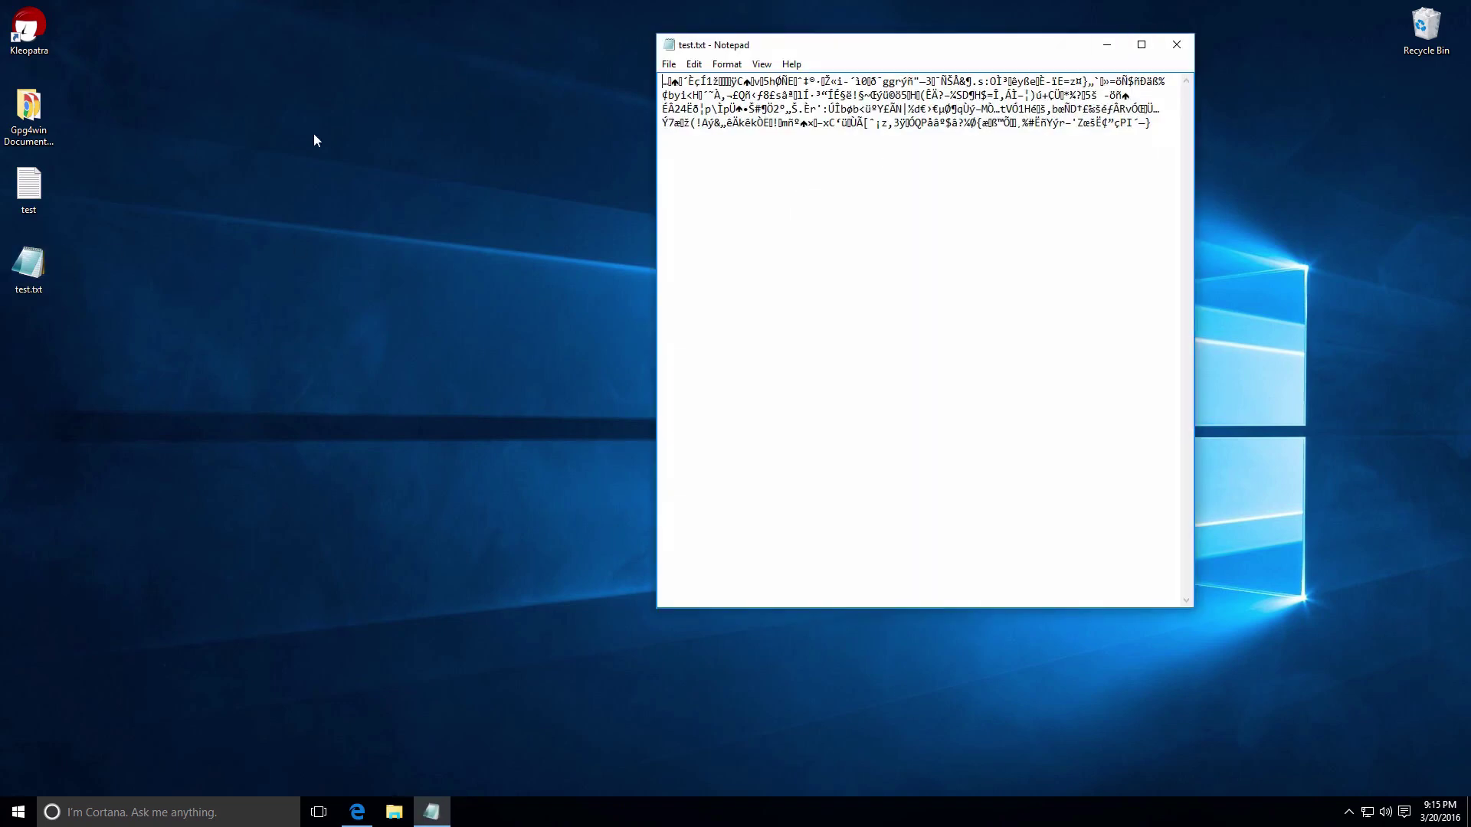
click(1176, 44)
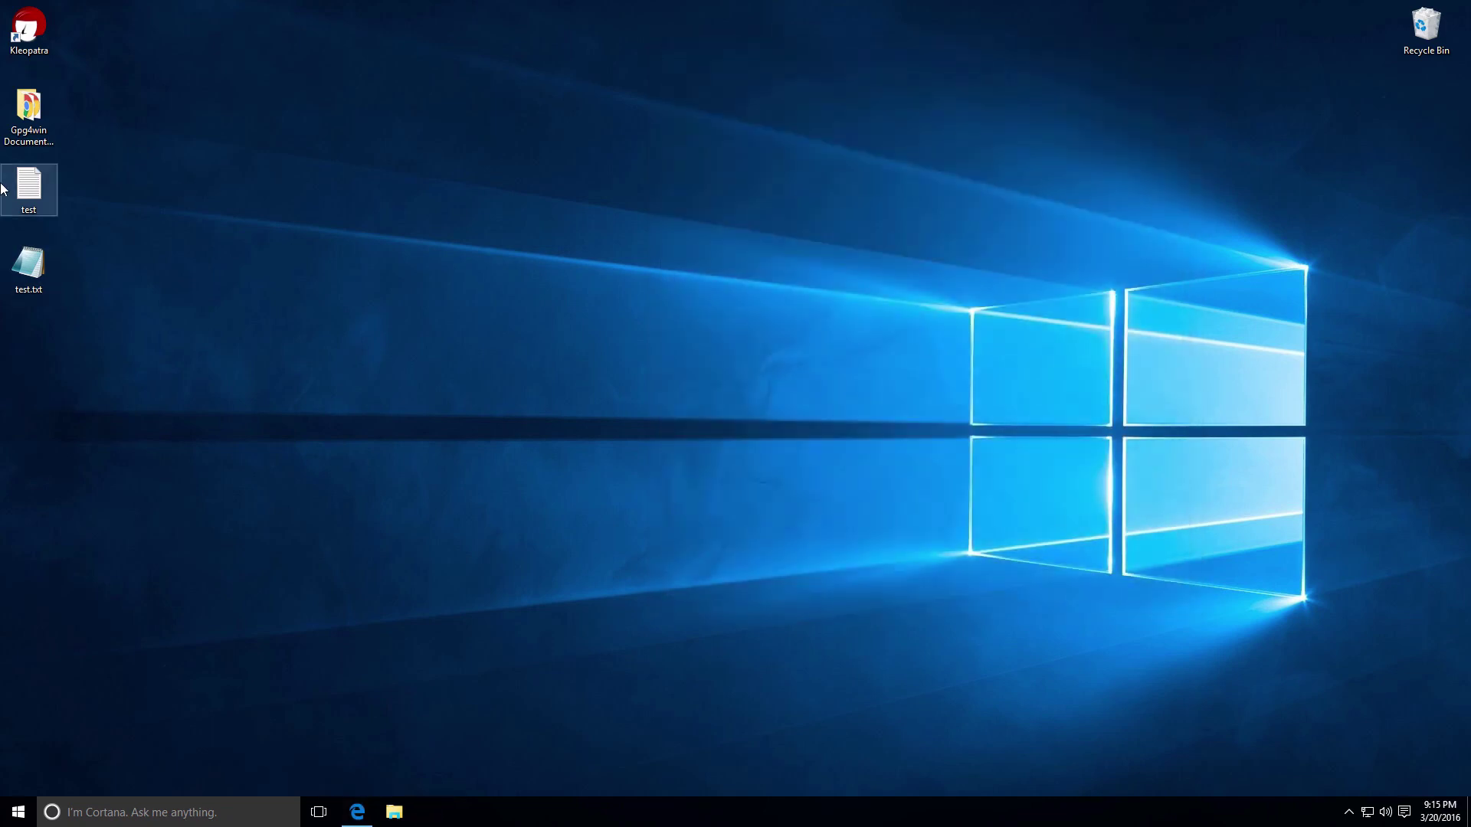
double_click(28, 185)
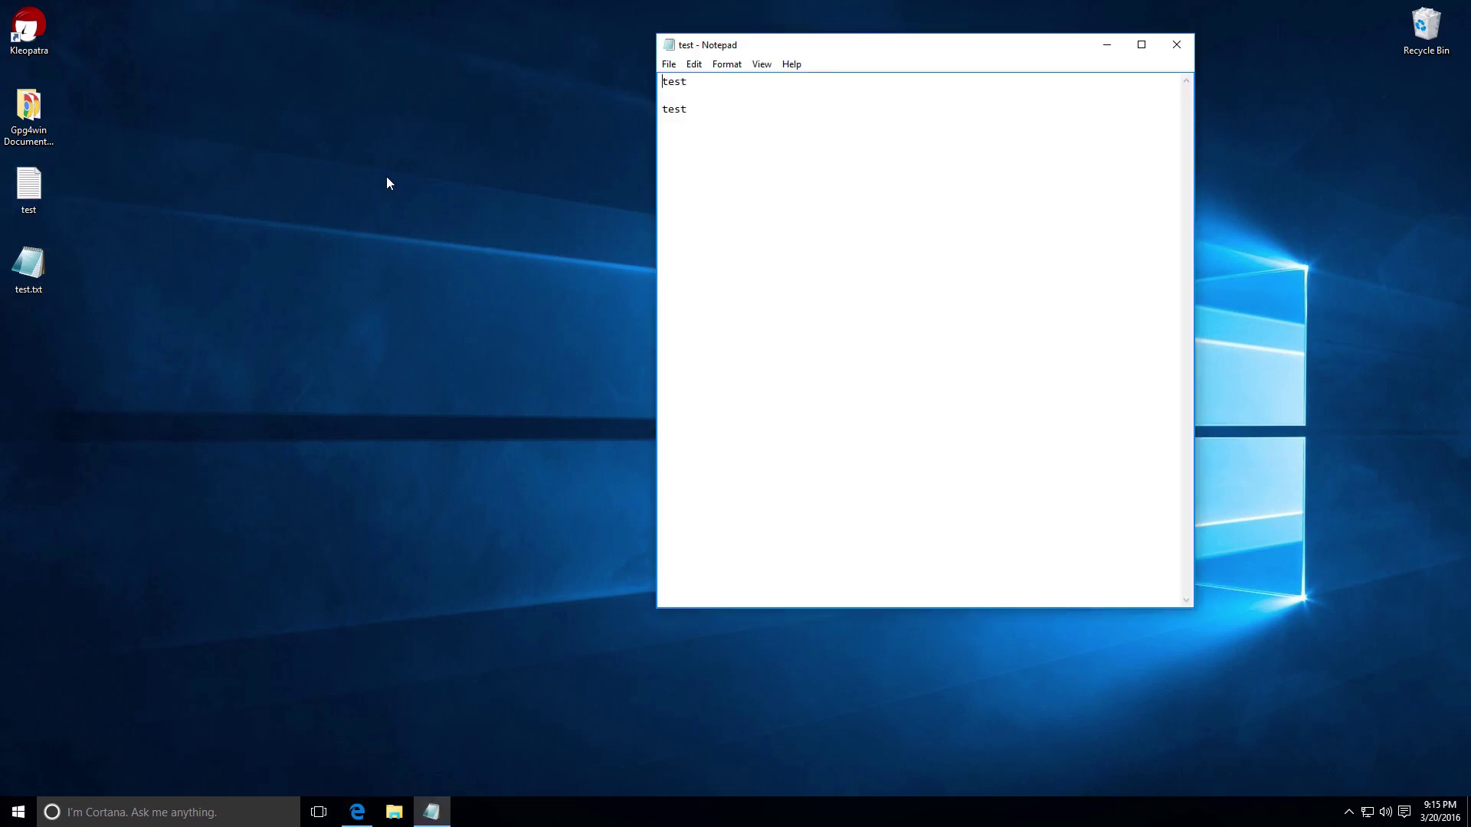
double_click(30, 264)
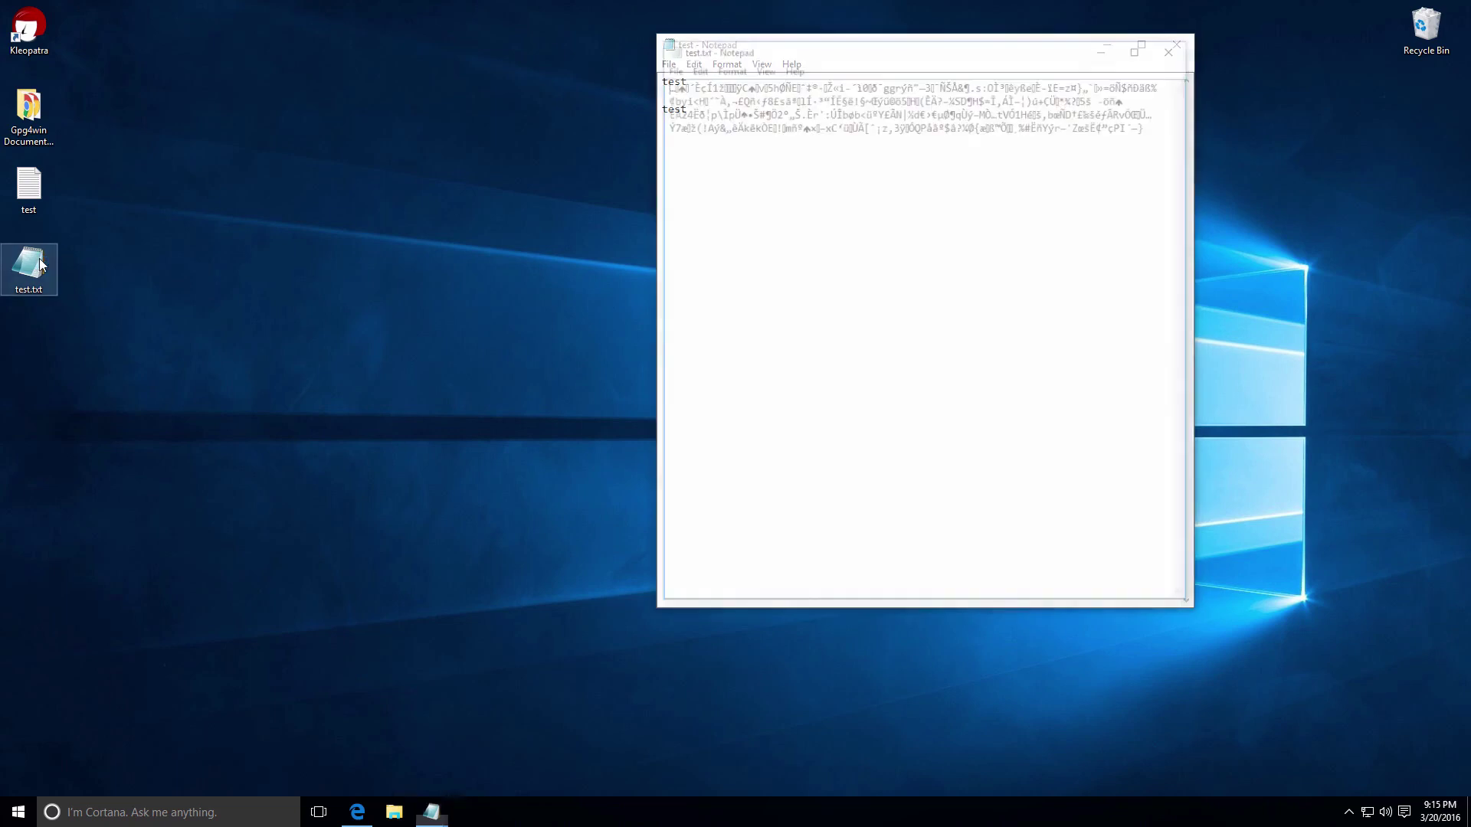
drag(925, 51, 1119, 82)
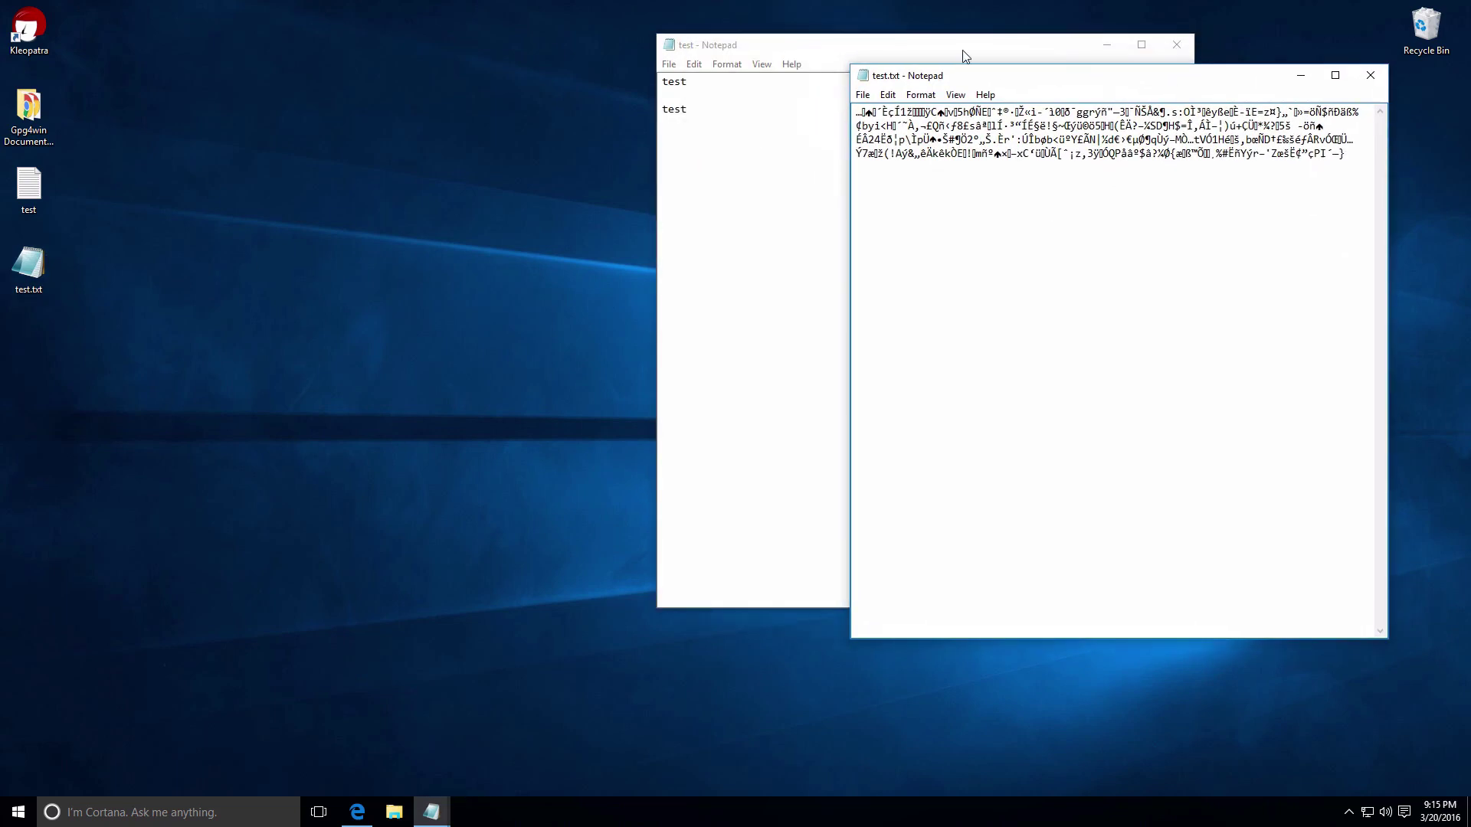
drag(966, 56, 602, 87)
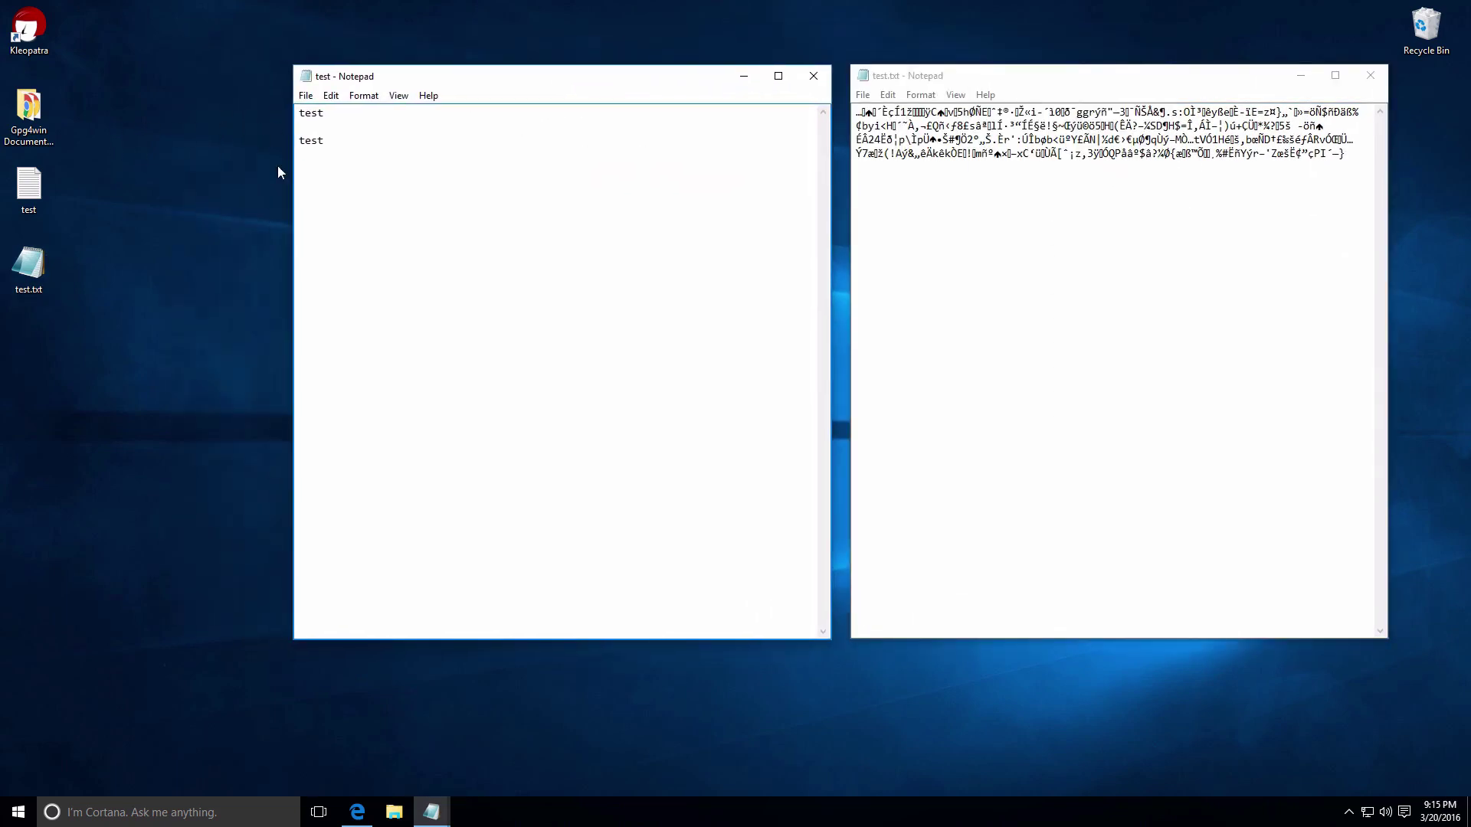
click(813, 76)
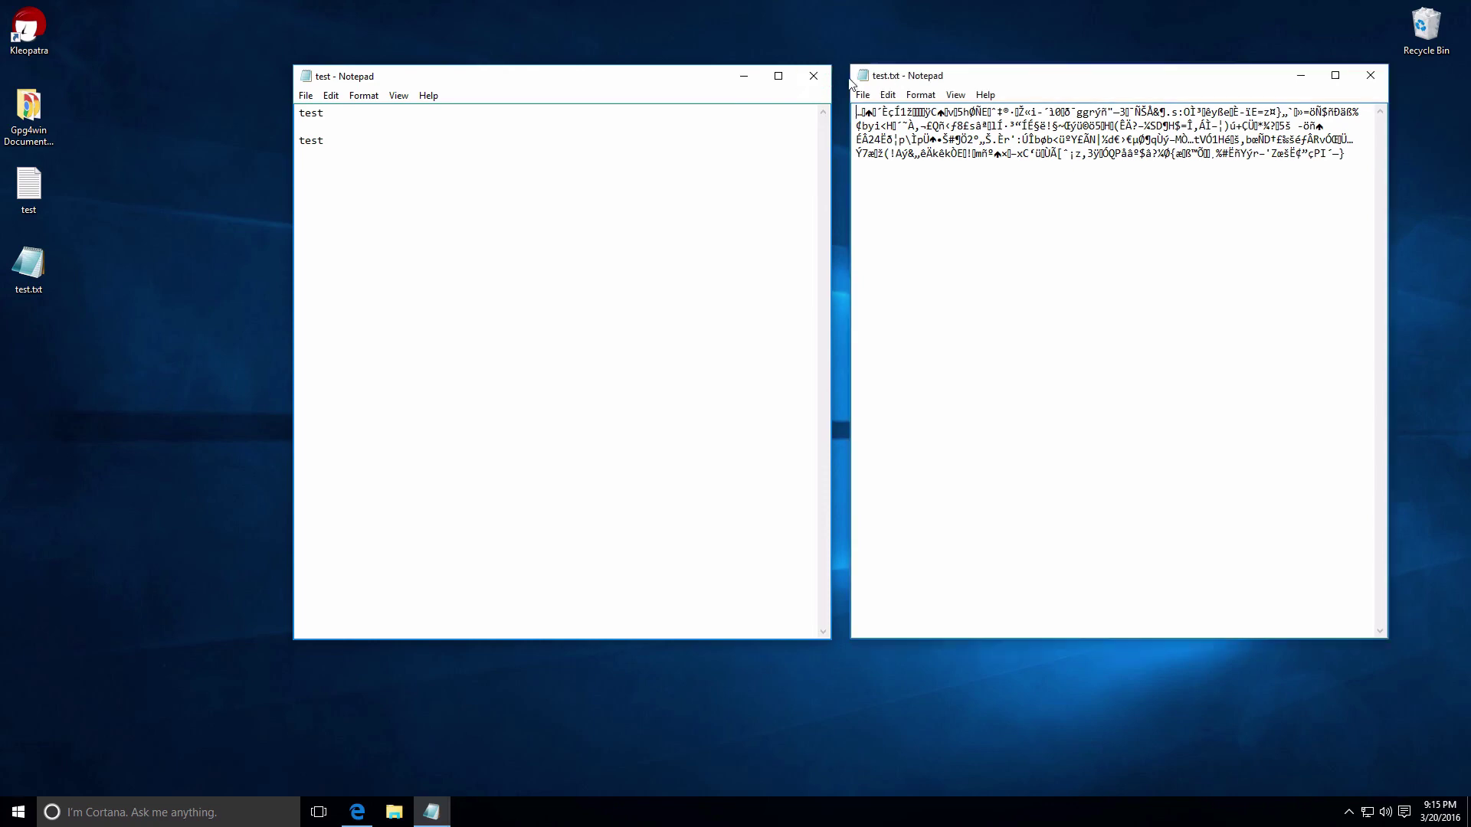
click(1370, 75)
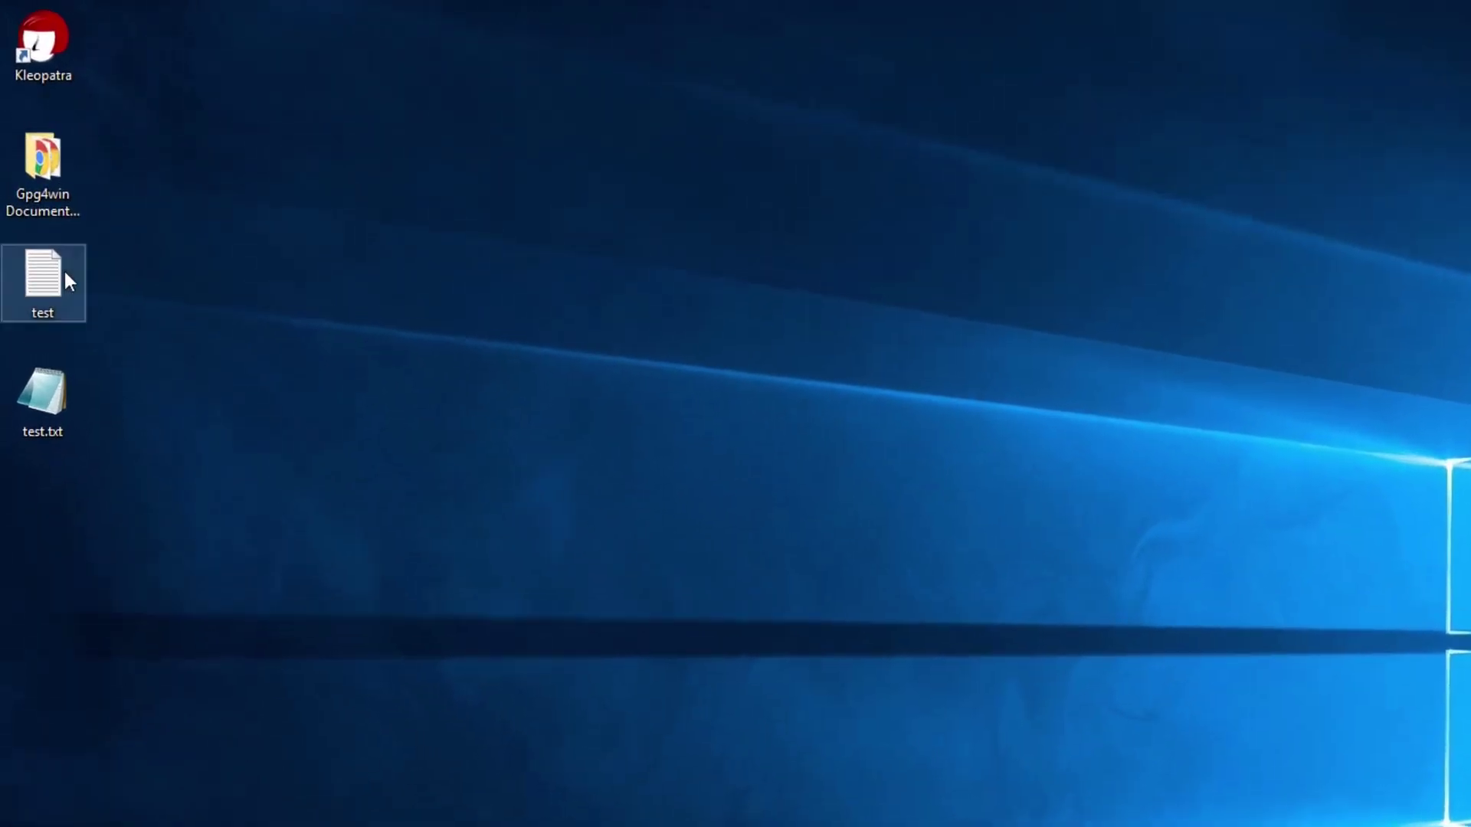
Delete the original test file, then briefly view test.txt.gpg's encrypted contents
right_click(51, 281)
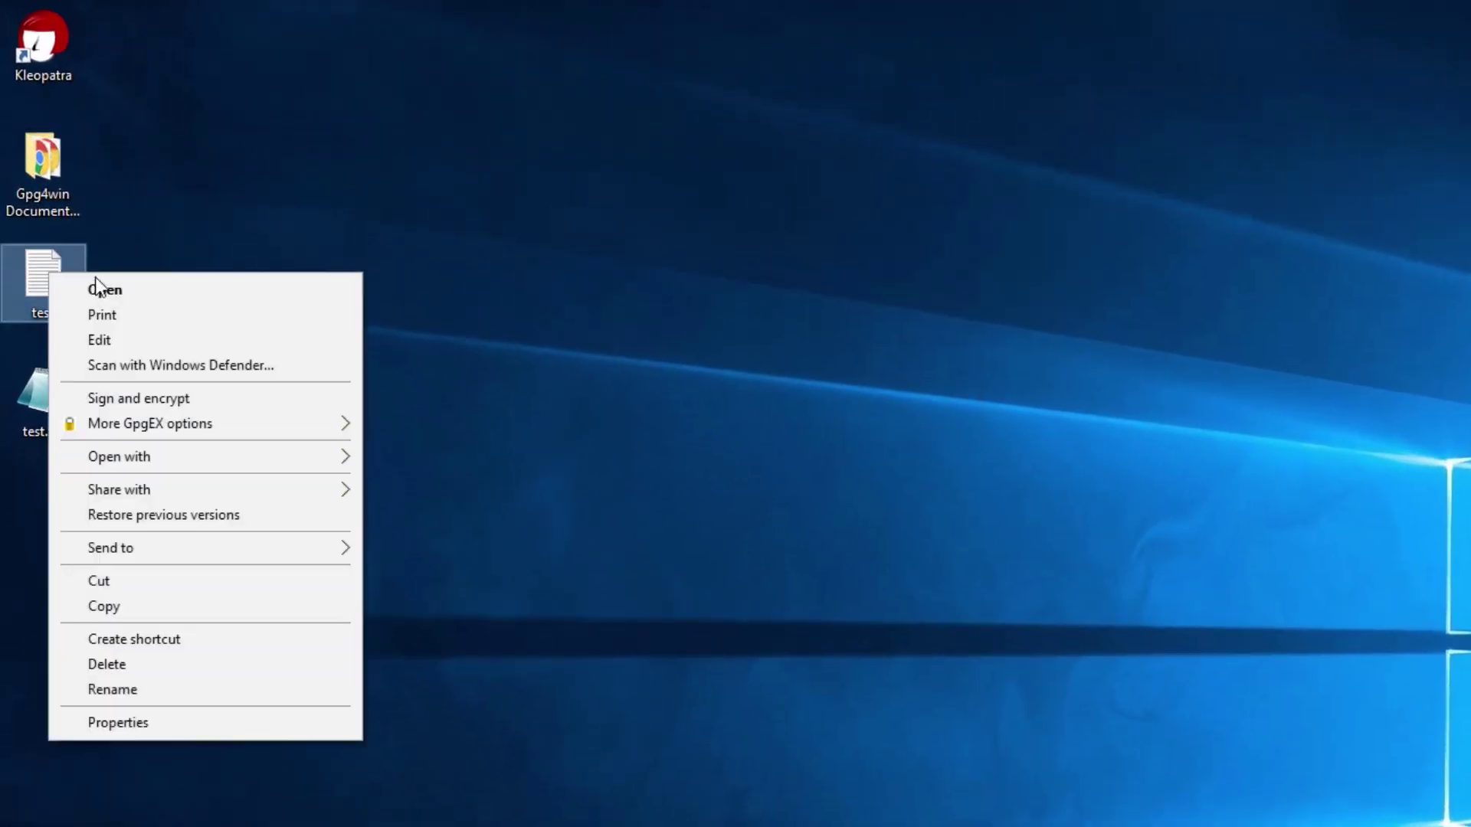
click(145, 663)
drag(52, 398, 48, 283)
double_click(49, 285)
key(alt+F4)
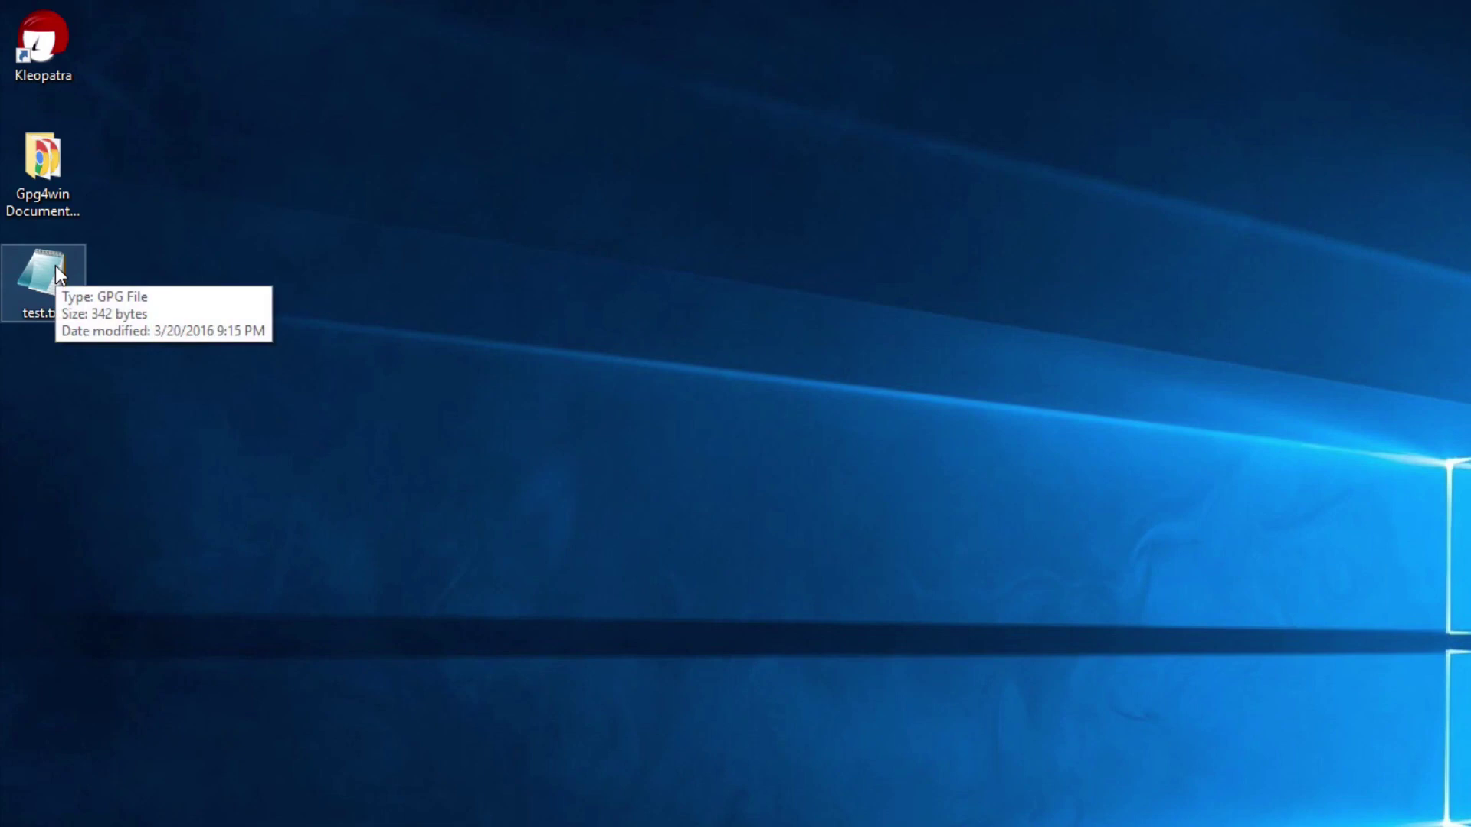
Decrypt test.txt.gpg to the Desktop via GpgEX Decrypt/Verify, entering the key's passphrase
right_click(56, 270)
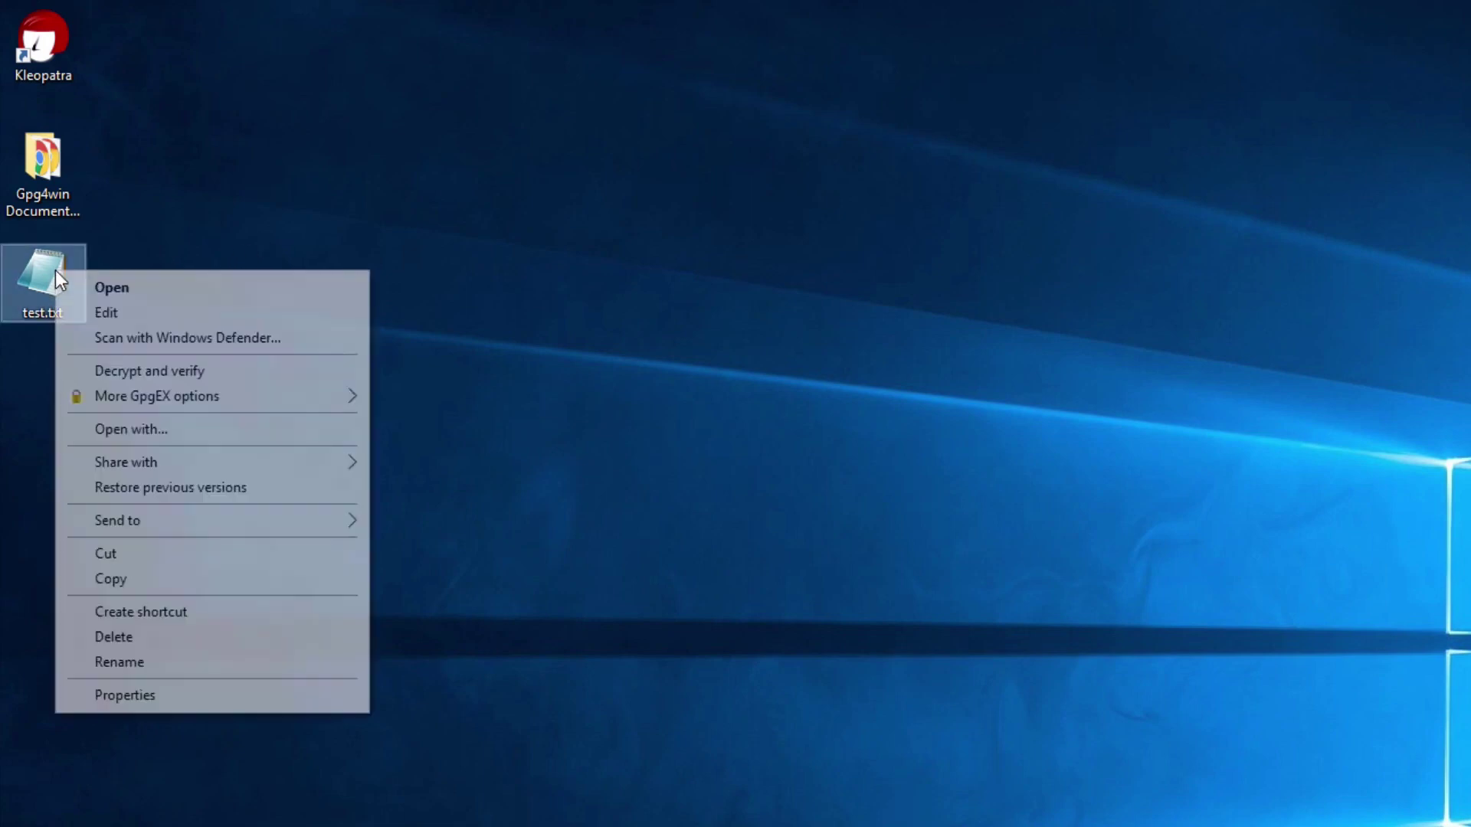
mouse_move(180, 395)
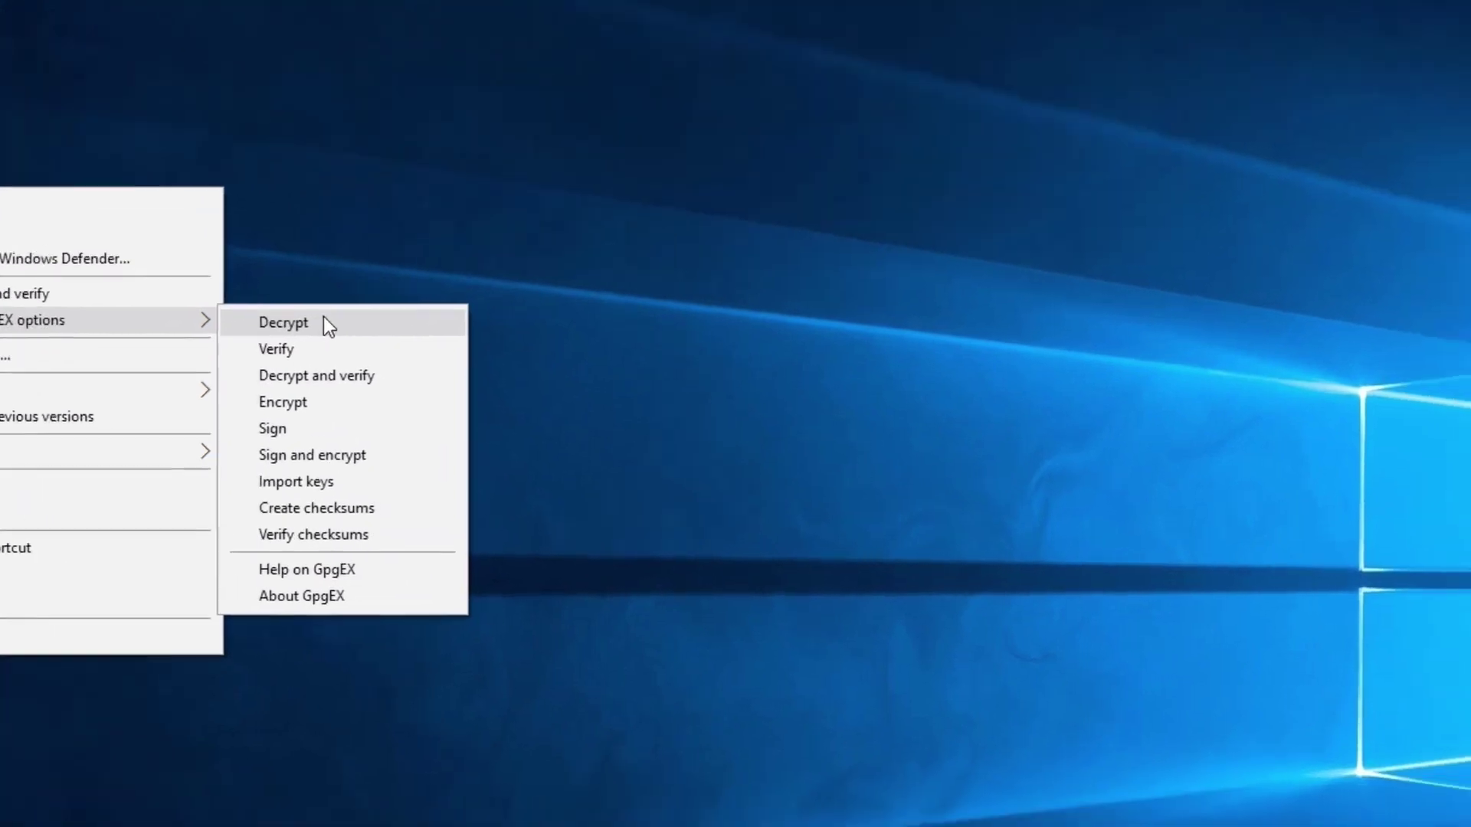
click(459, 399)
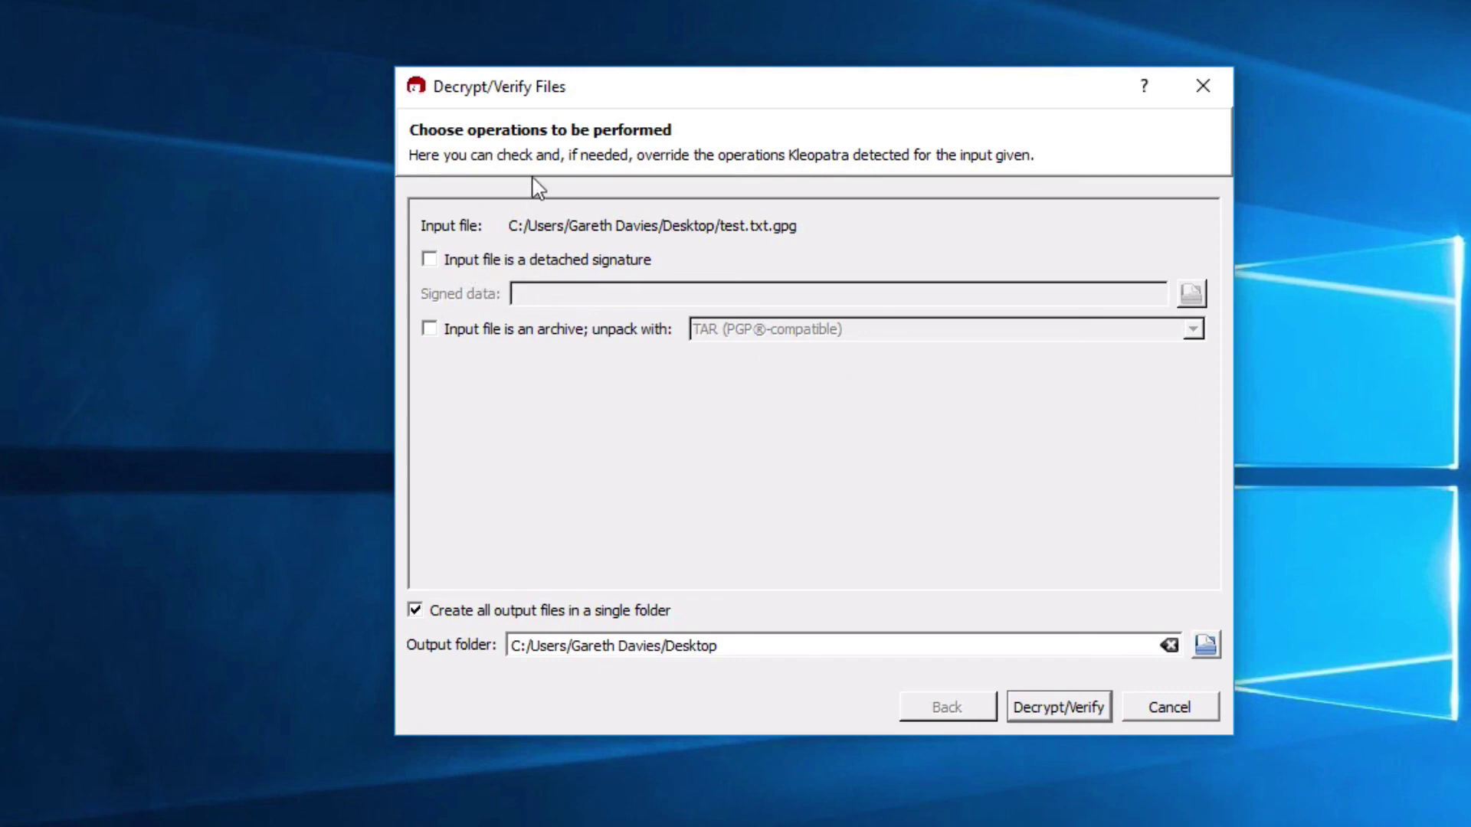
click(1059, 710)
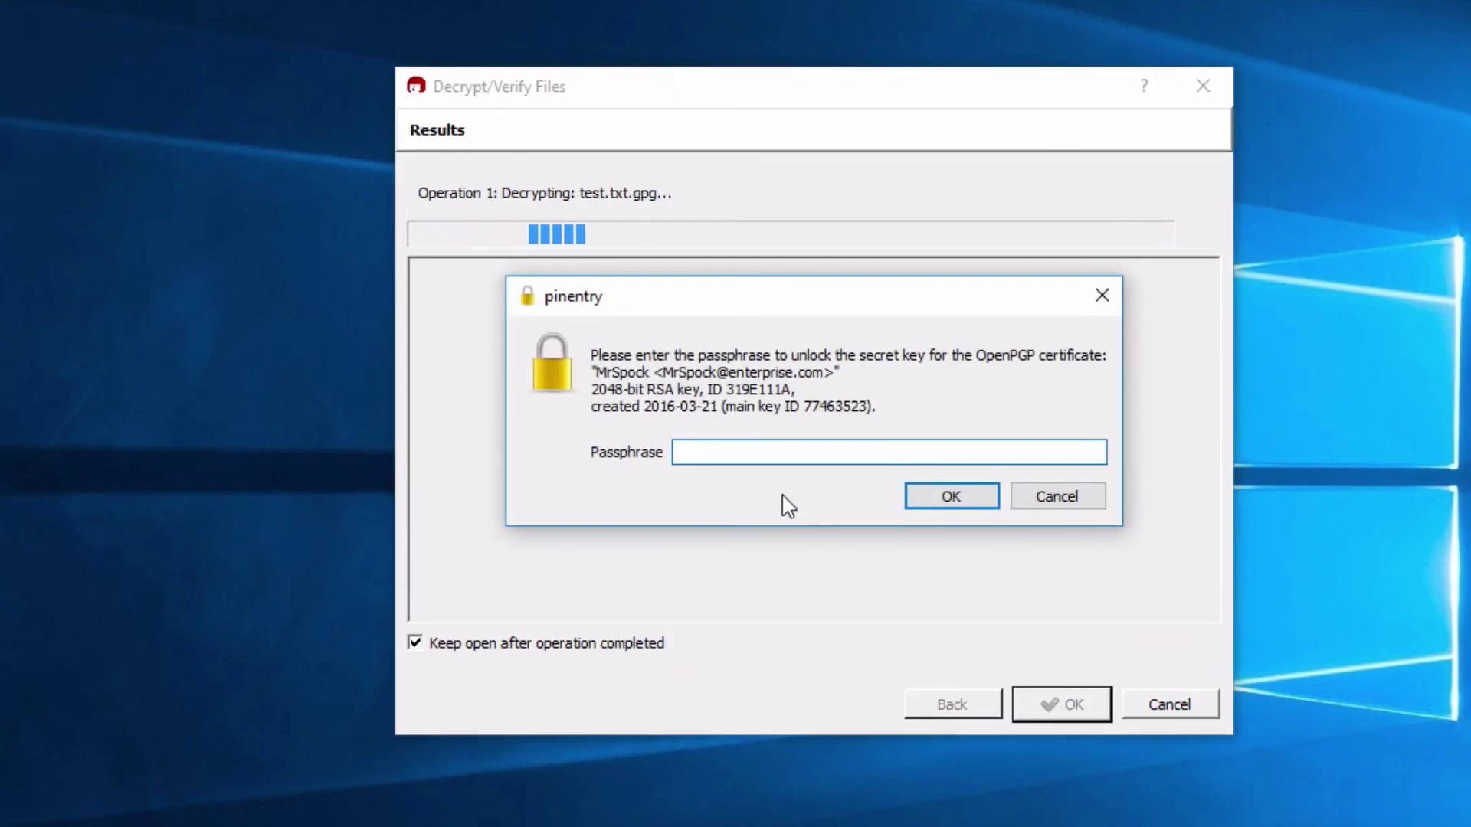
text(••••••••••)
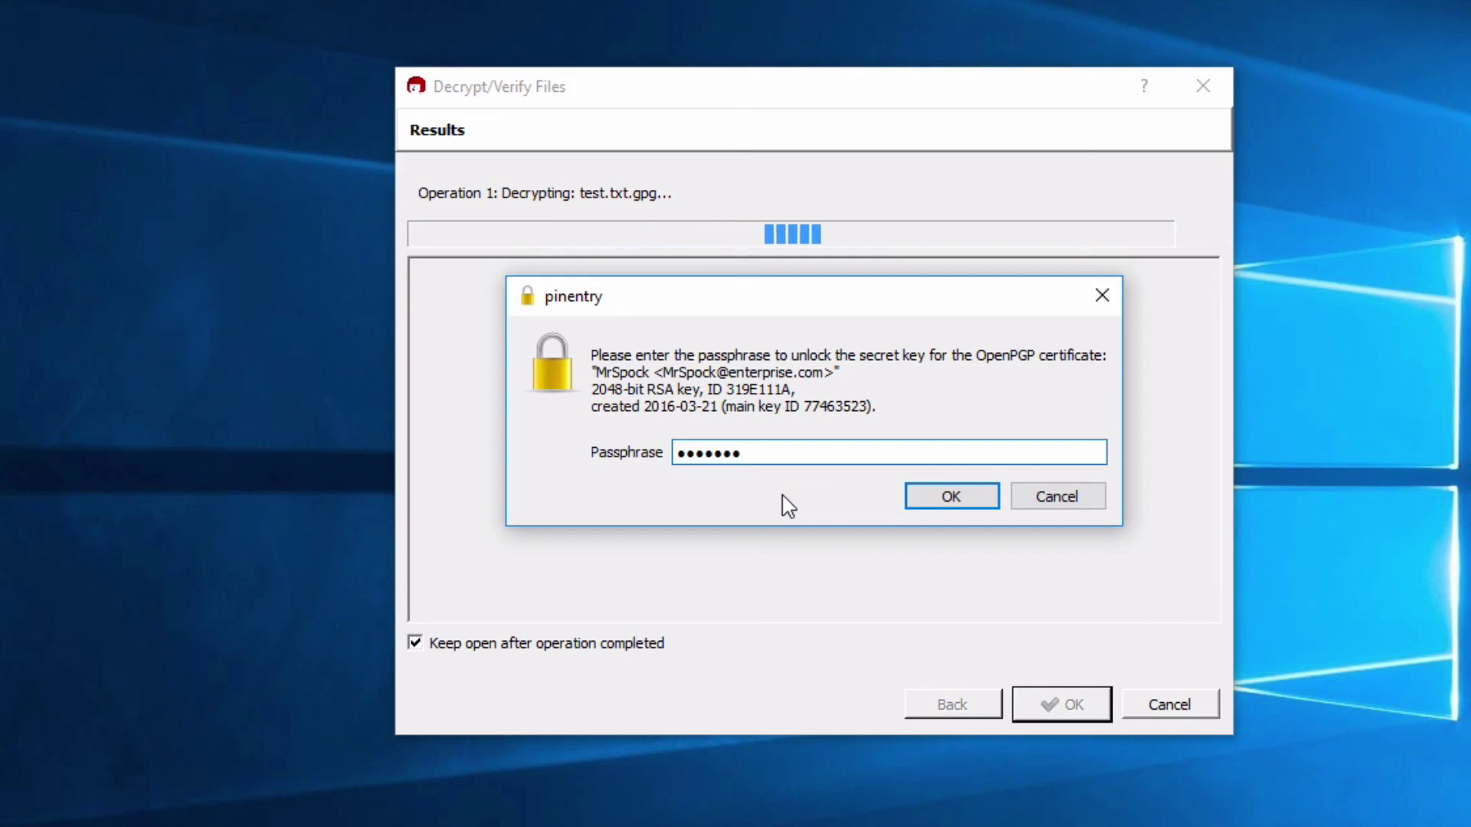
key(Return)
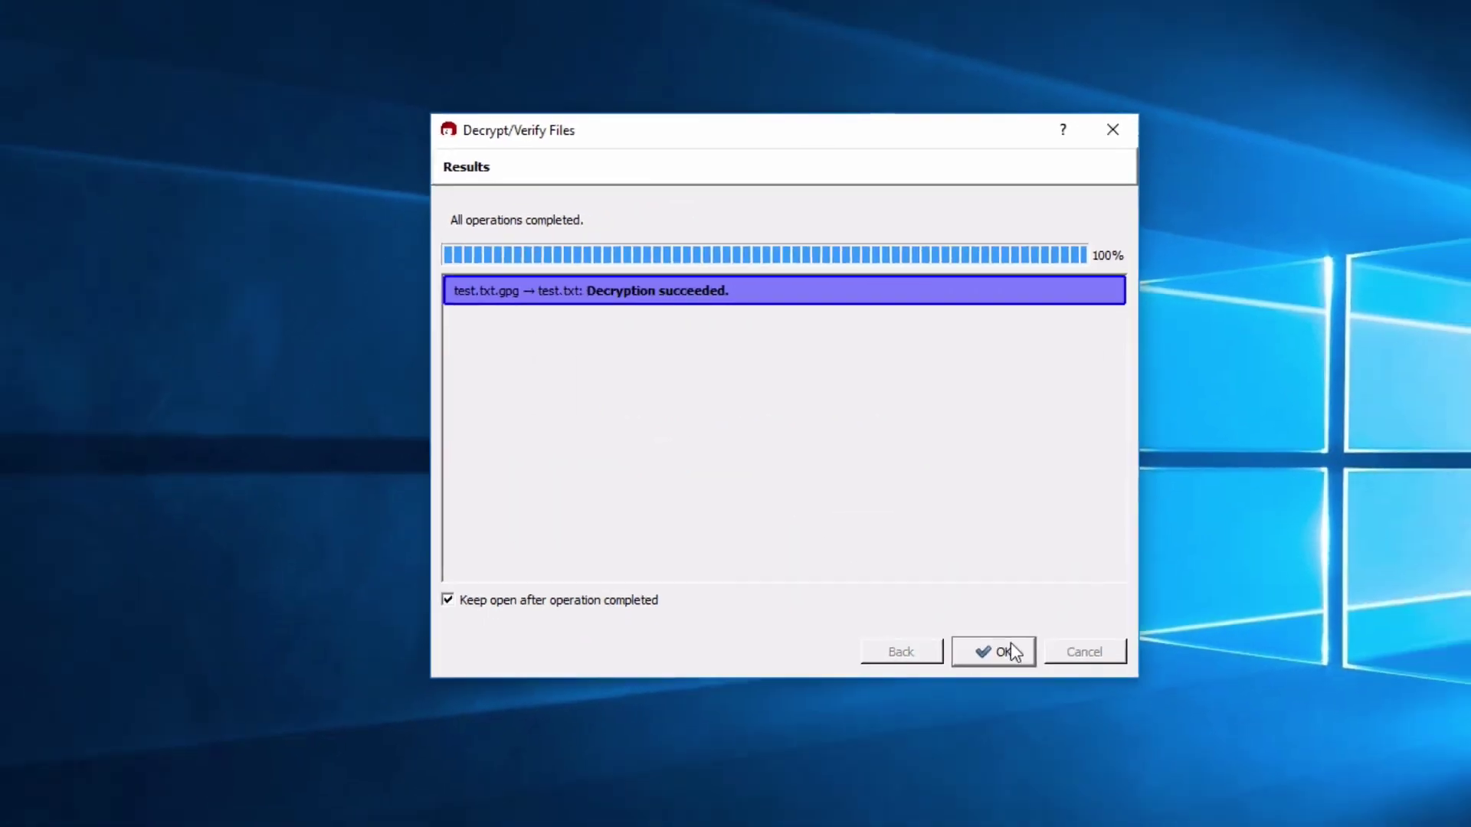
click(1080, 703)
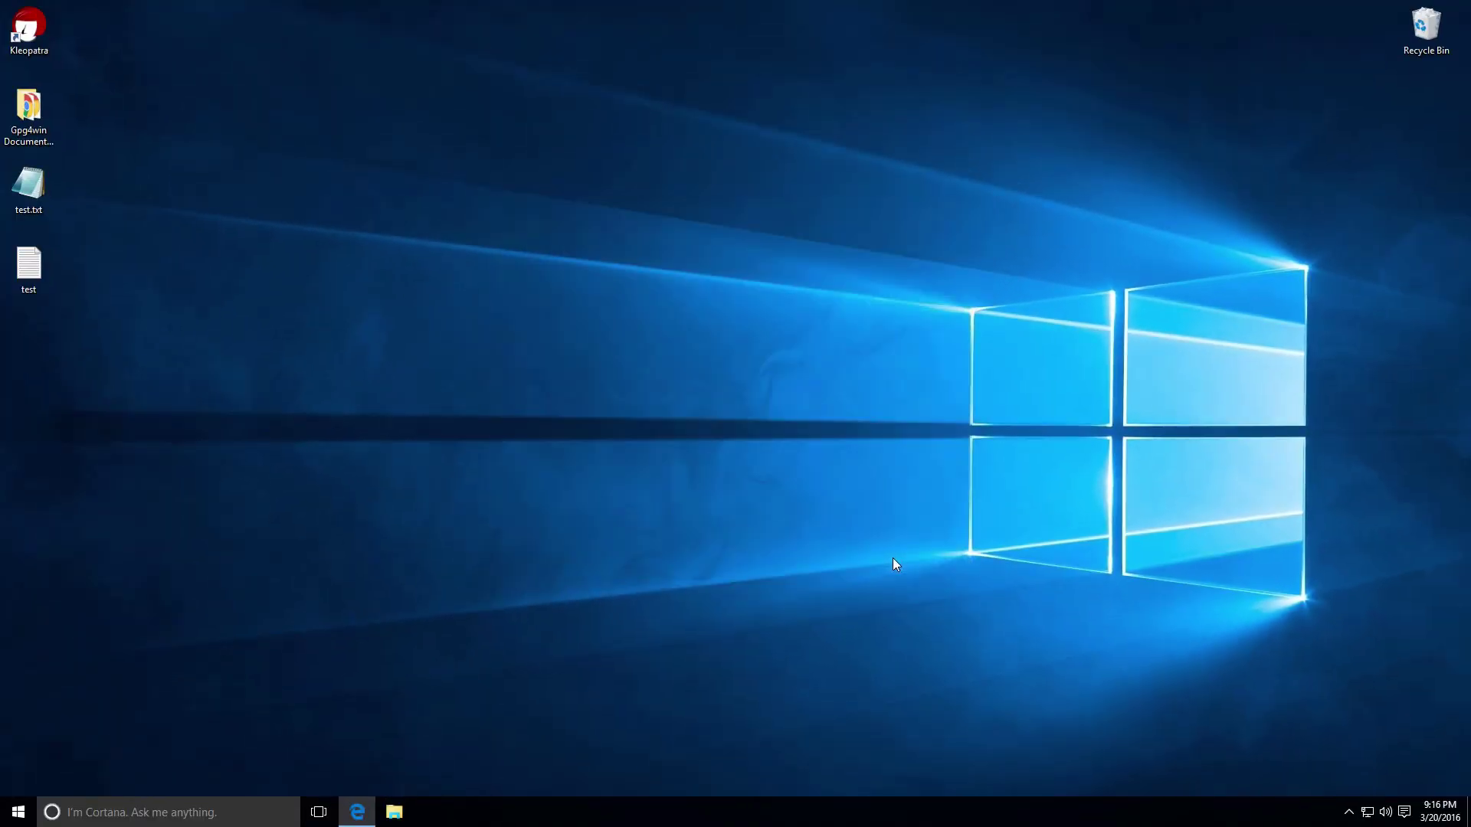
double_click(30, 269)
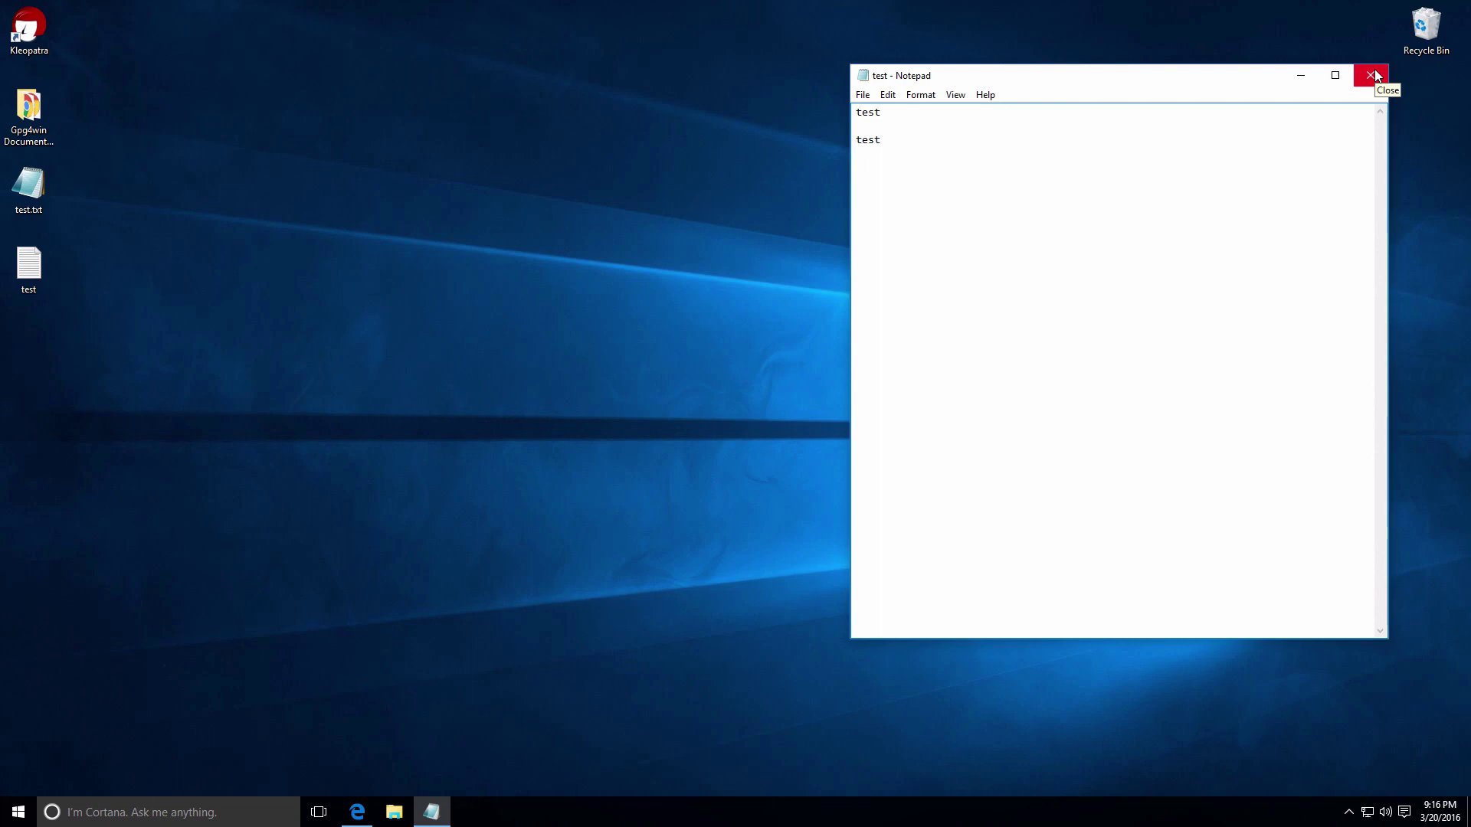
click(1374, 69)
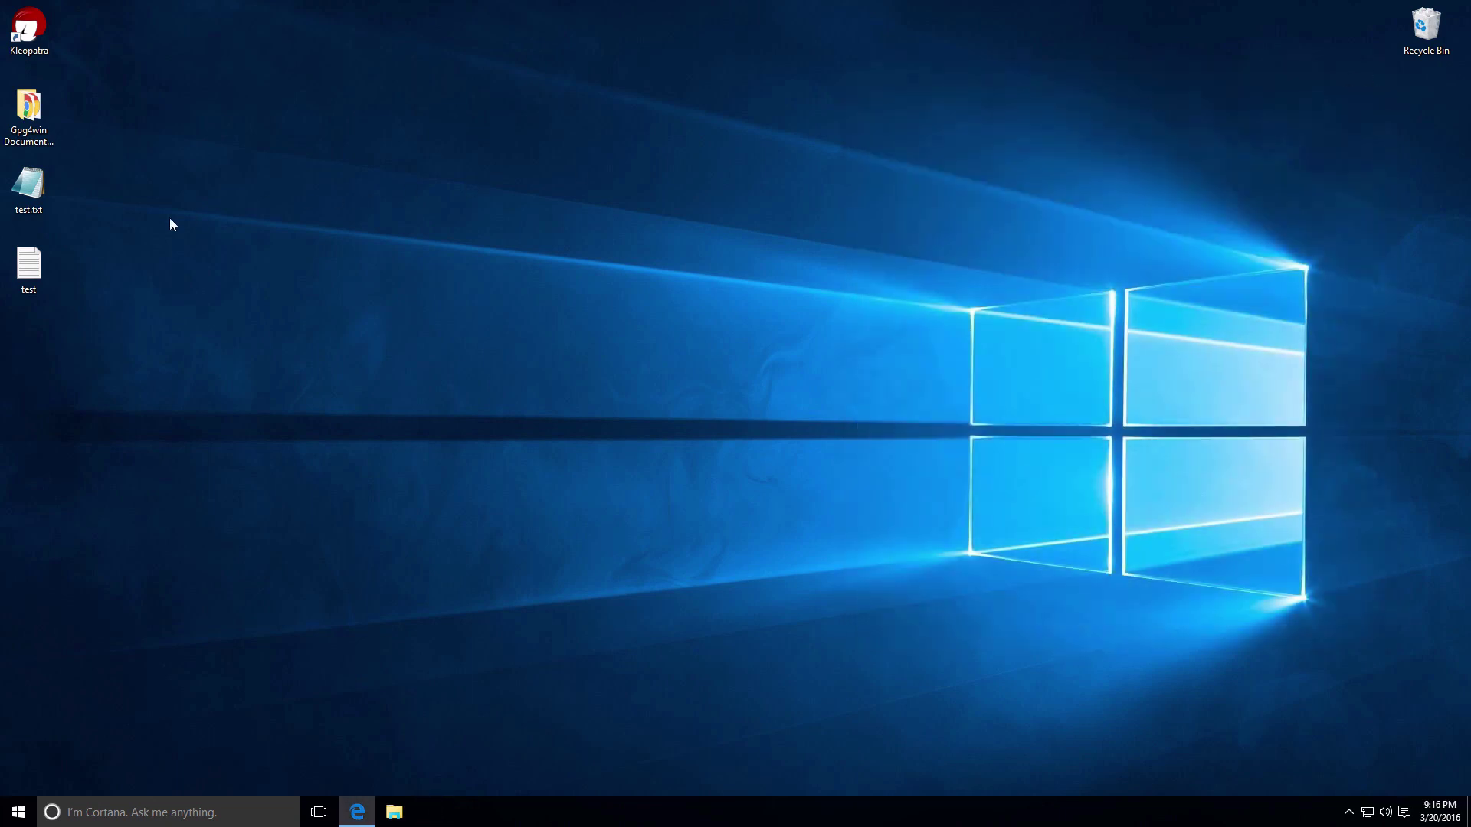